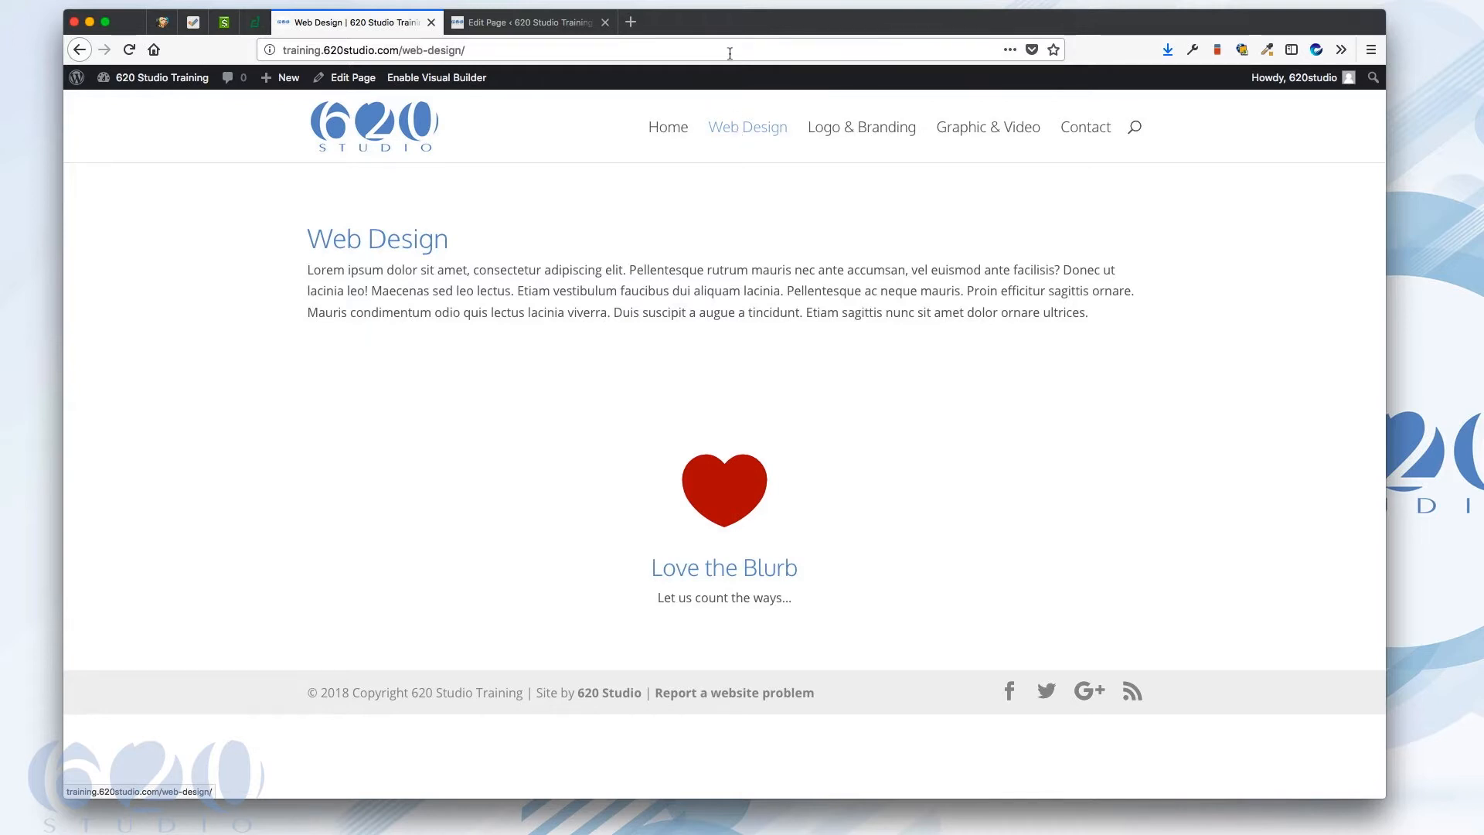
Return to editing the Web Design page and insert a new Blurb module in the empty row of its second section.
left_click_drag(718, 27, 714, 52)
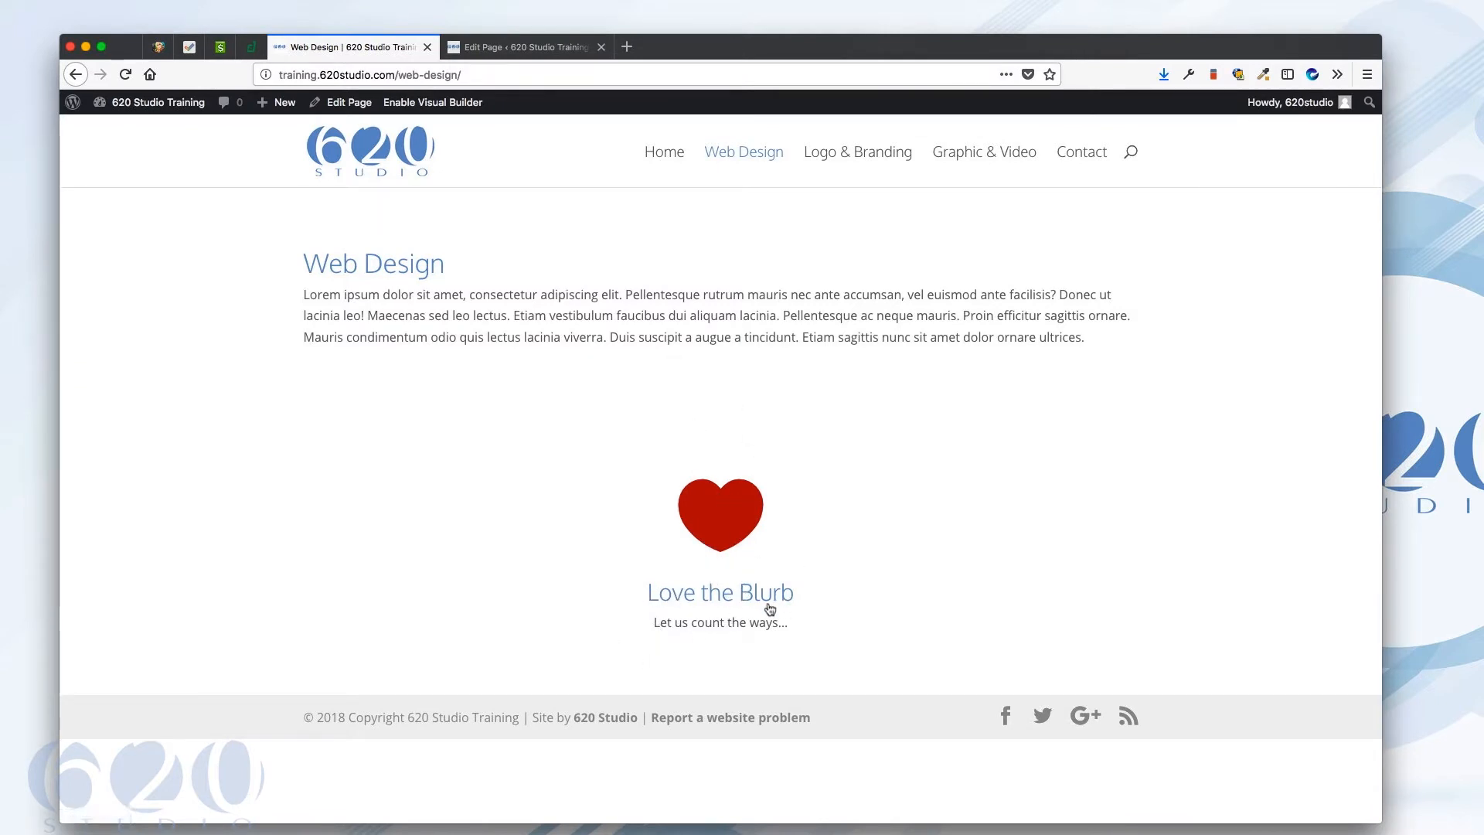
left_click(527, 51)
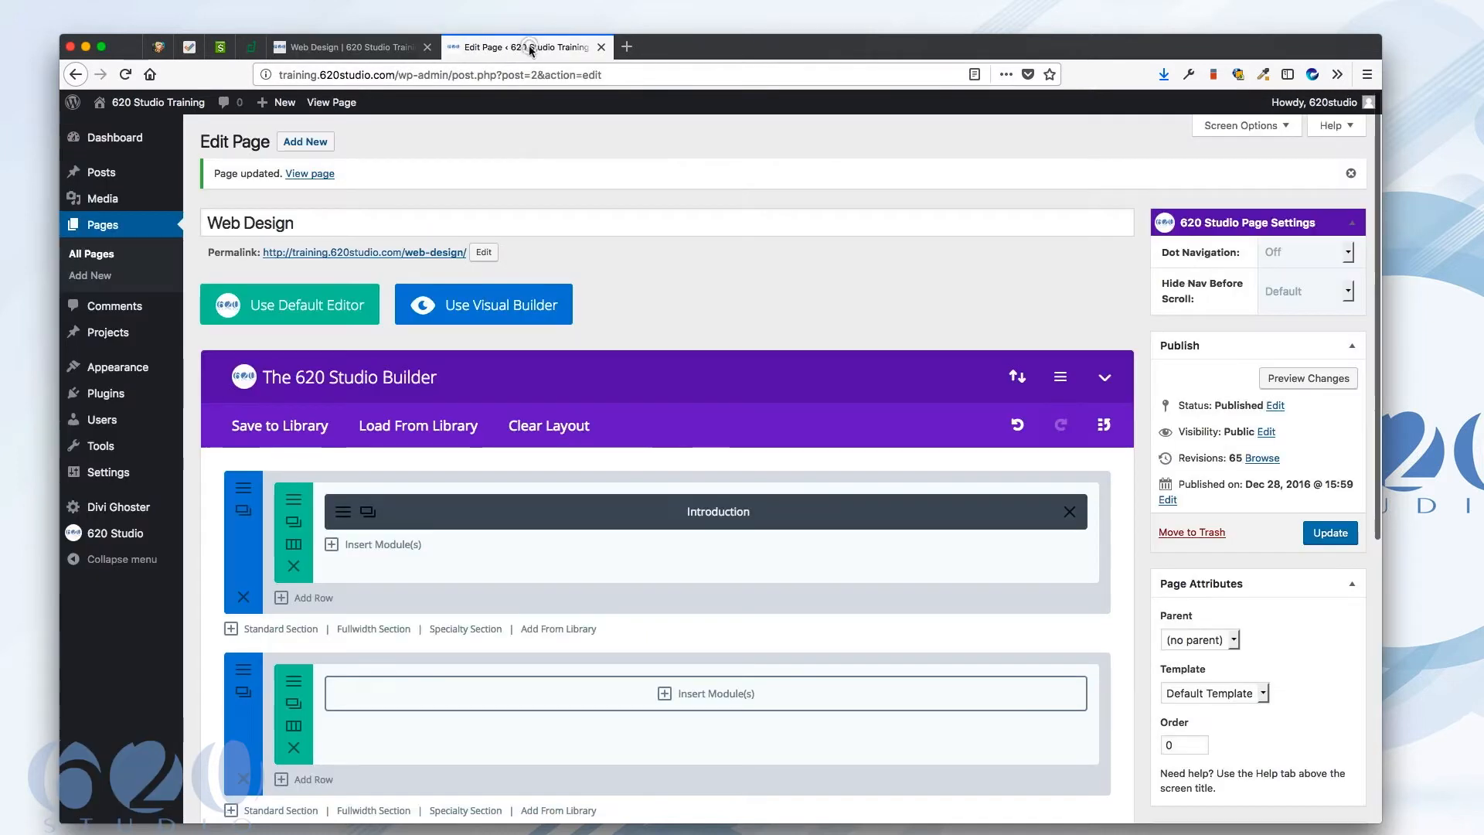
scroll(667, 596, "down", 2)
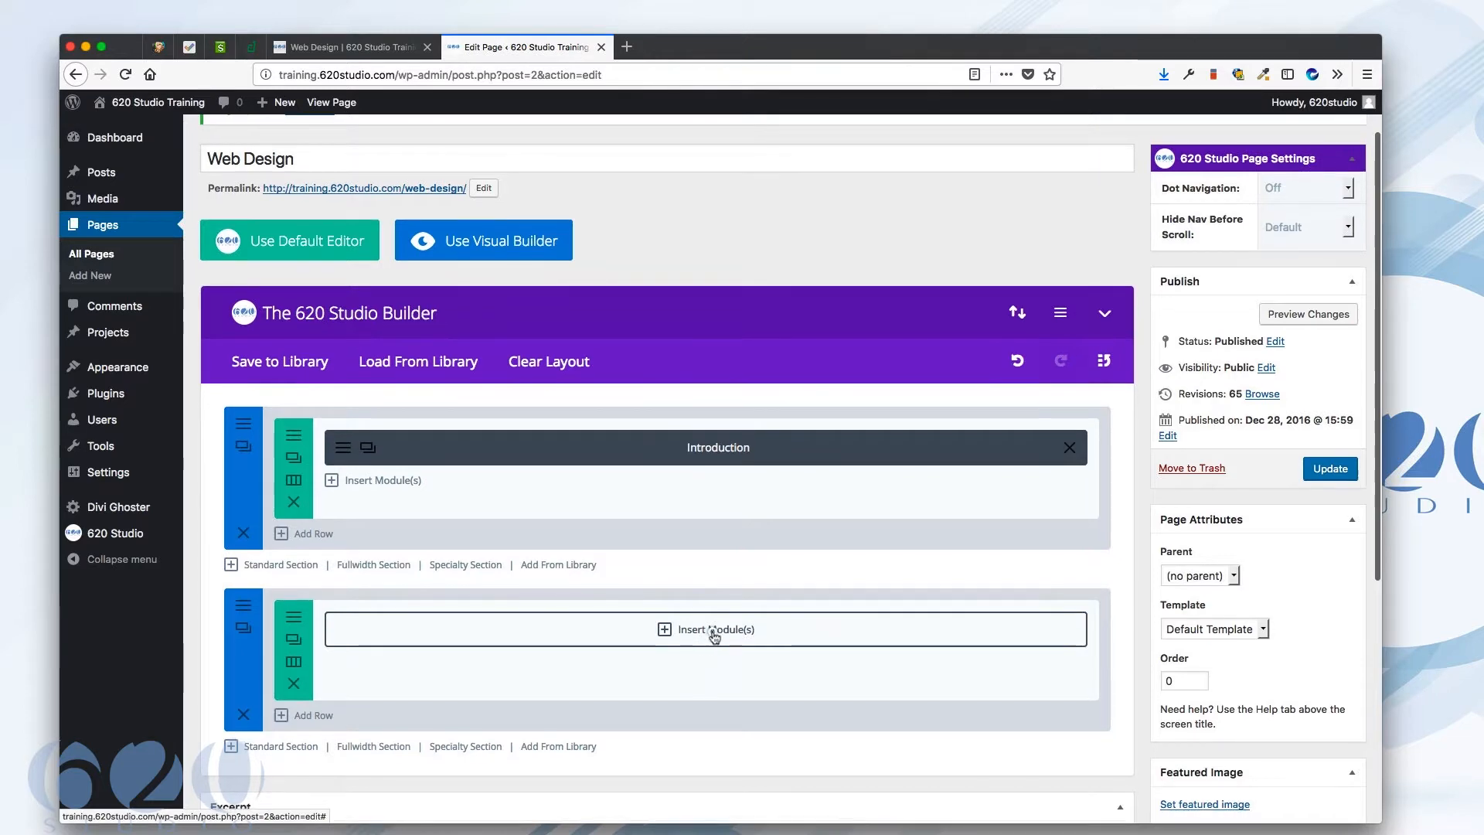
left_click(705, 640)
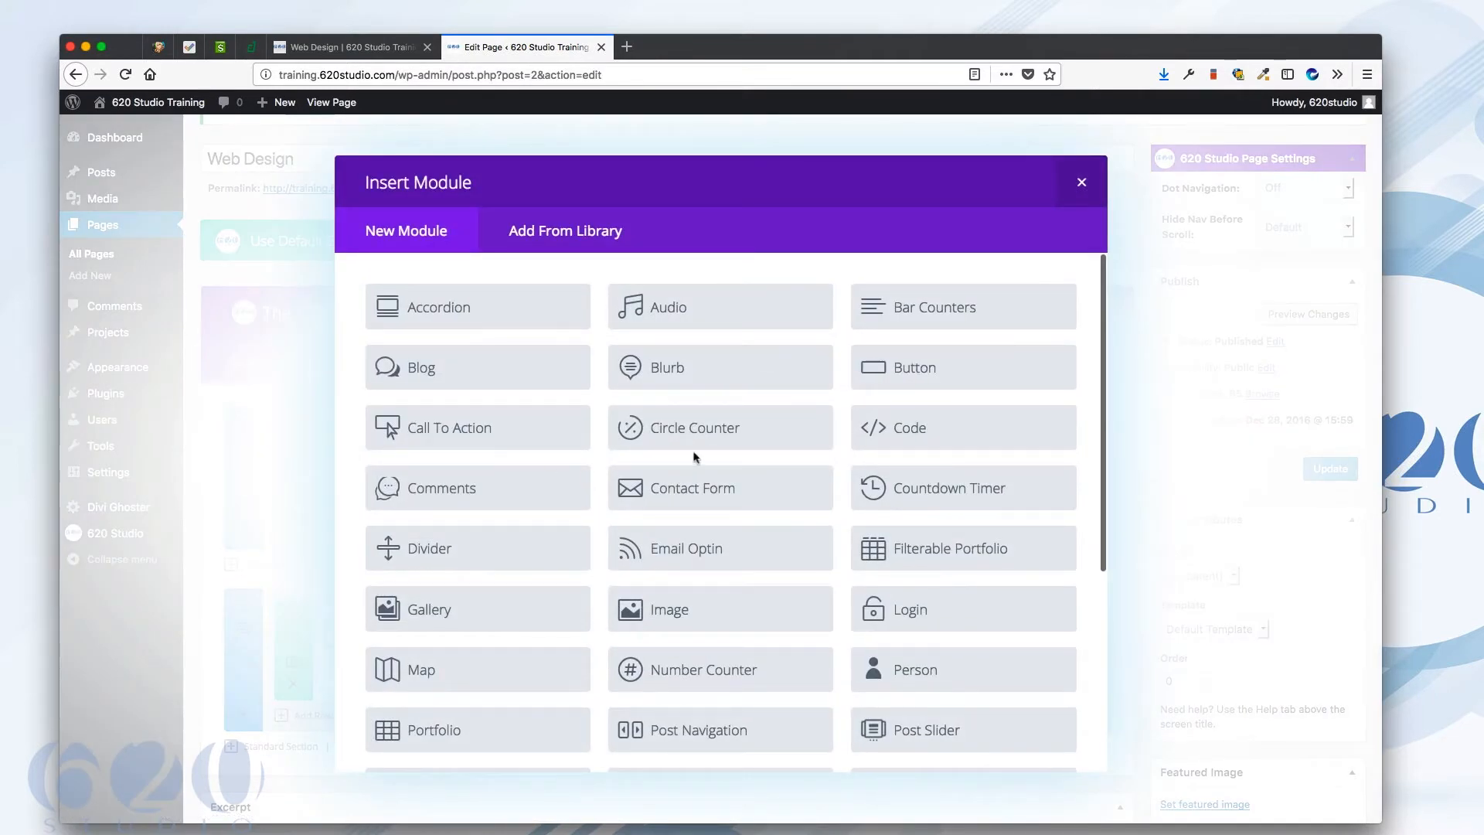
left_click(693, 370)
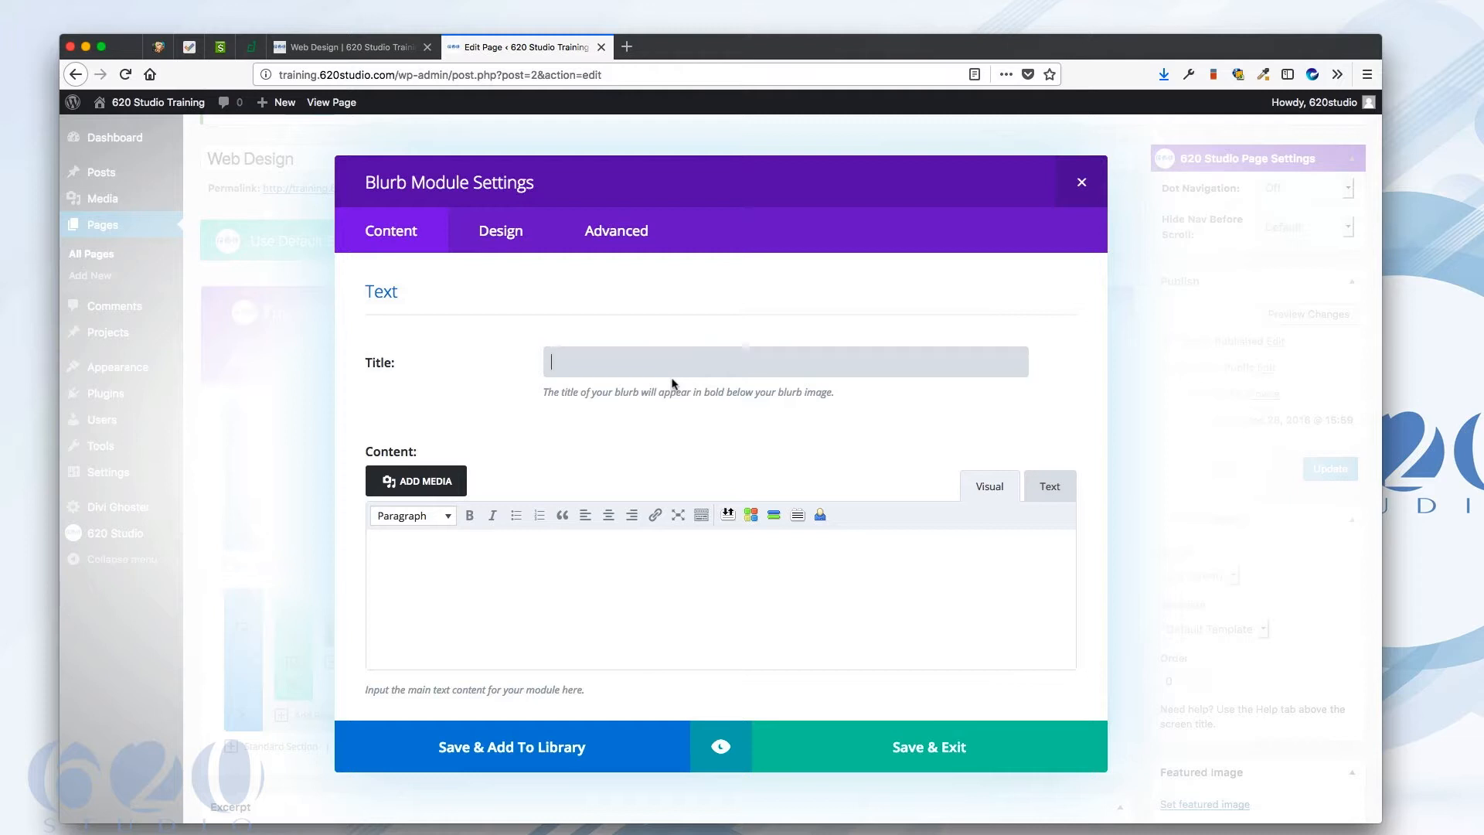
Title the blurb "Sample Title Text" and set its content to "Curabitur blandit tempus porttitor. Vestibulum id ligula porta felis euismod semper.".
type("s")
key("BackSpace")
type("Sample Title Text")
left_click(596, 575)
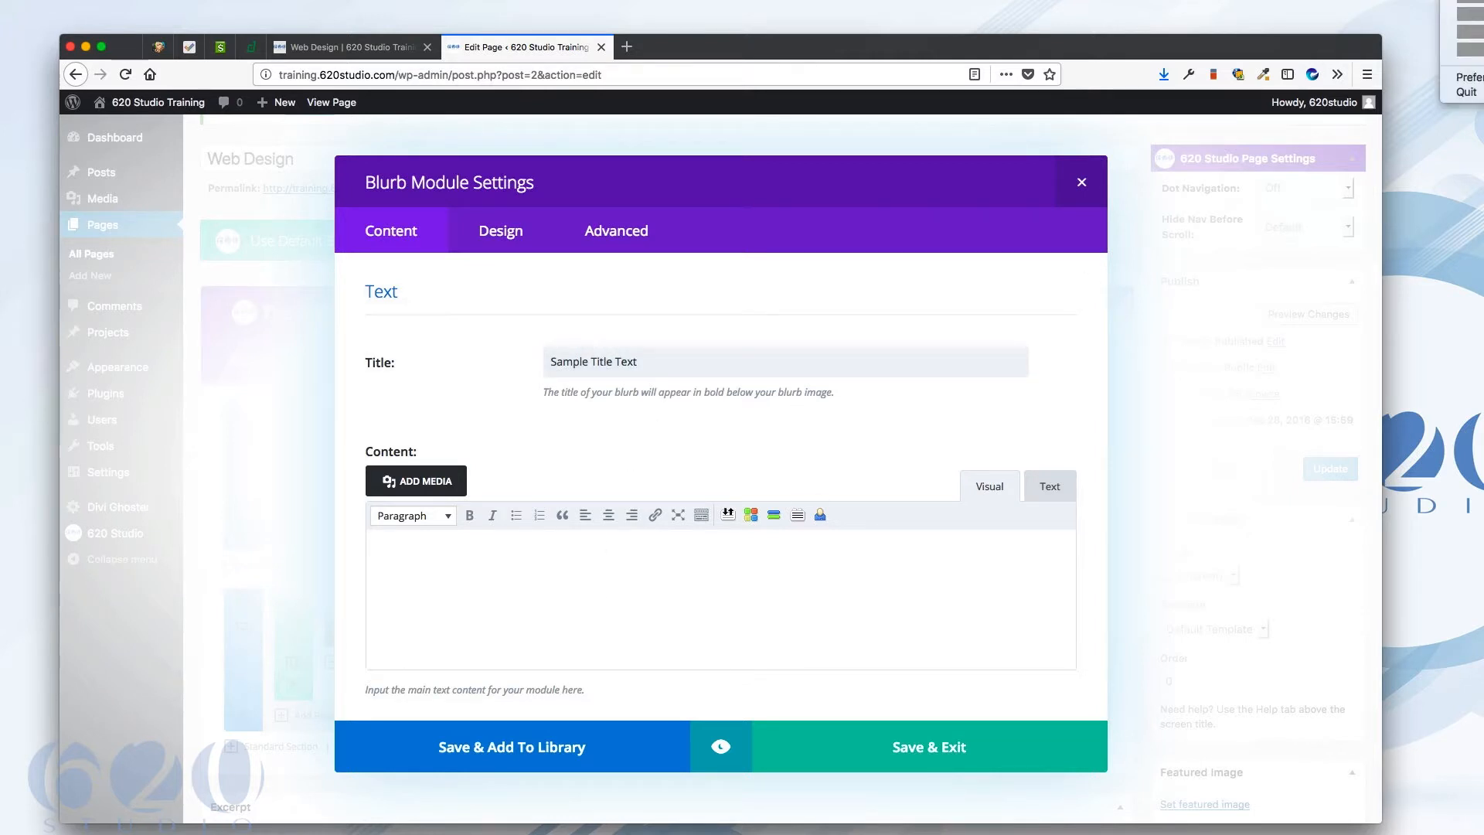
type("Curabitur blandit tempus porttitor. Vestibulum id ligula porta felis euismod semper.")
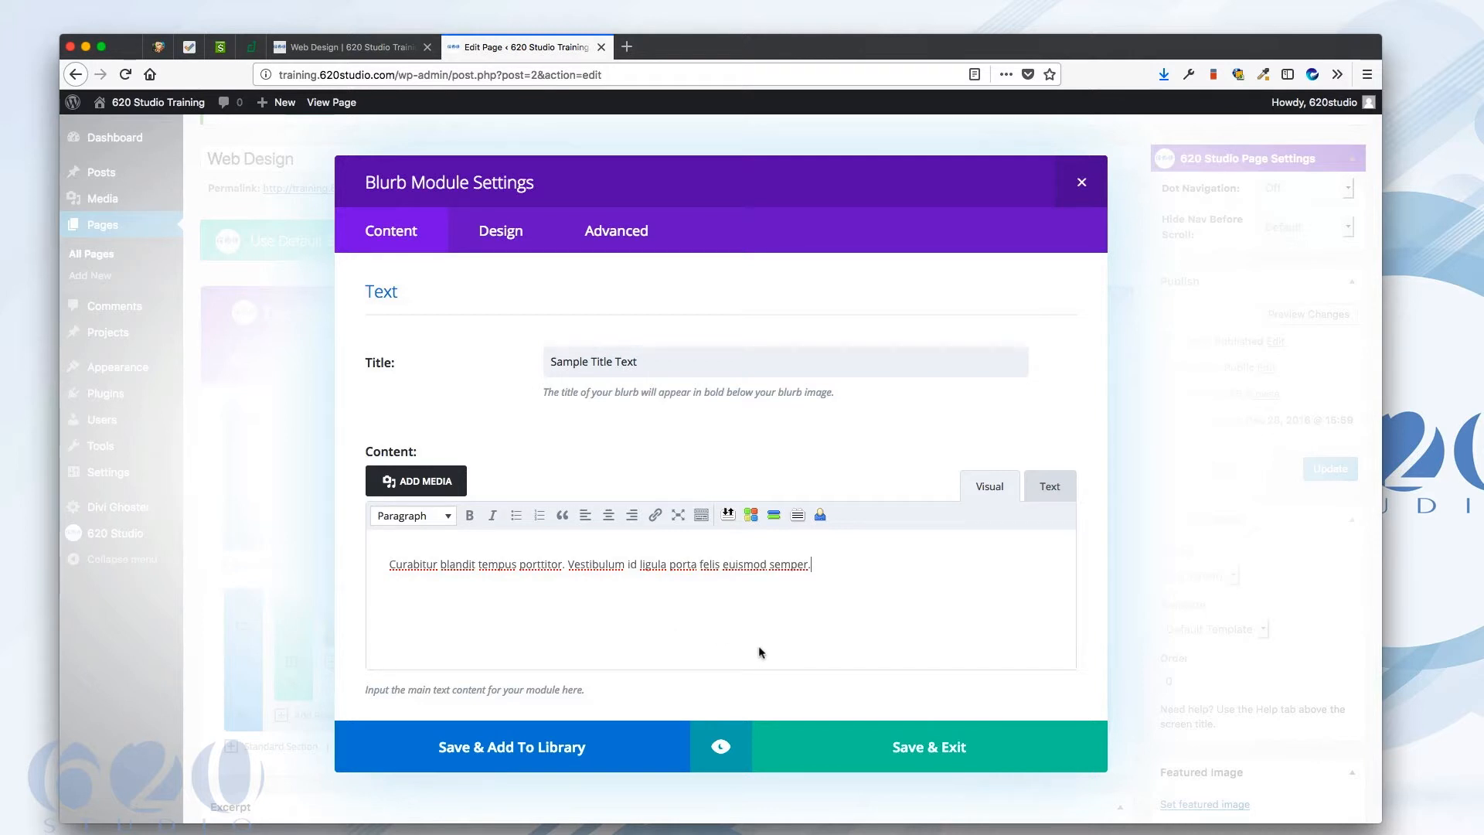
scroll(823, 624, "down", 3)
scroll(821, 618, "up", 3)
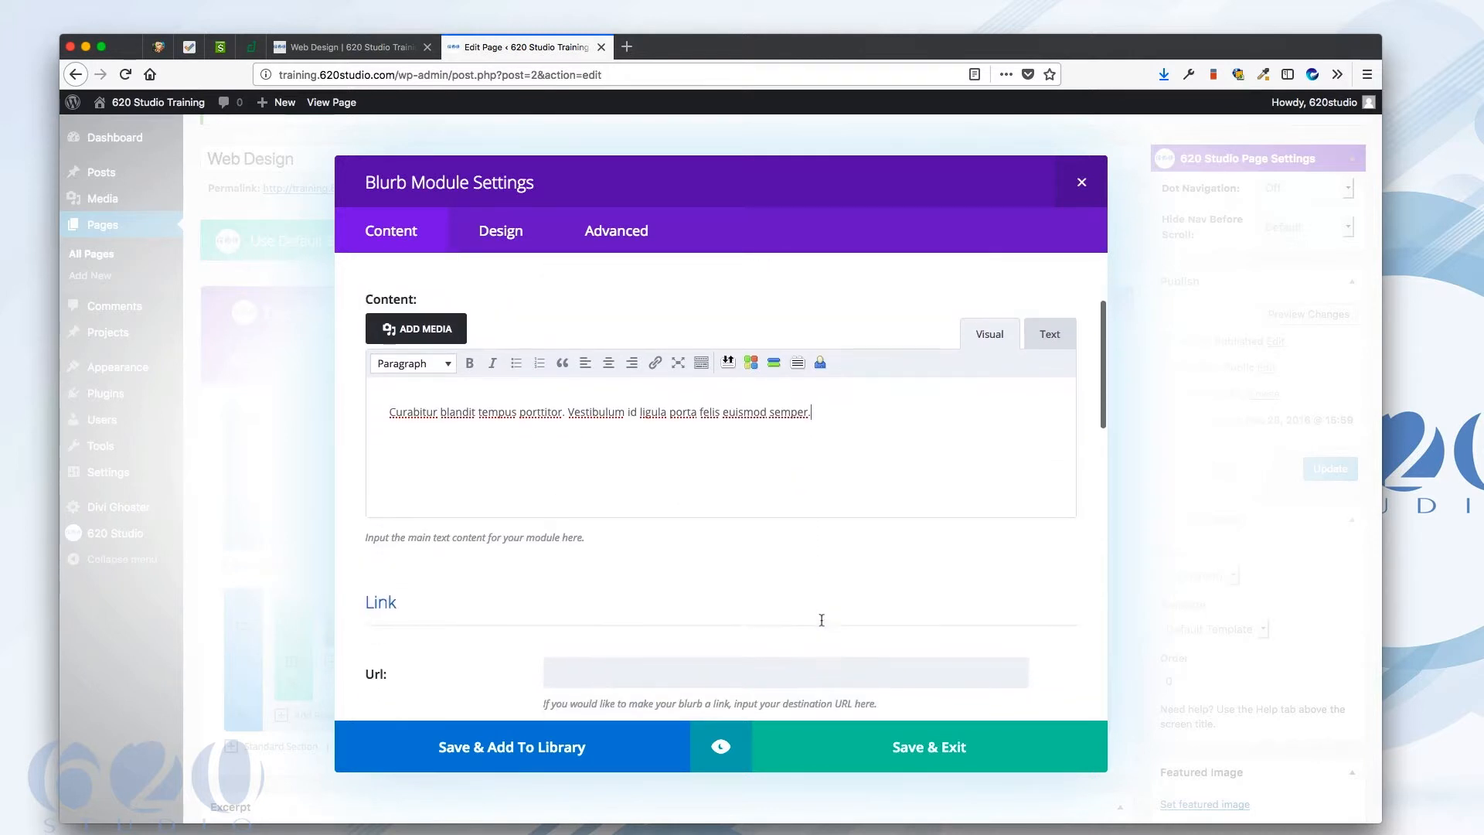
scroll(823, 624, "down", 5)
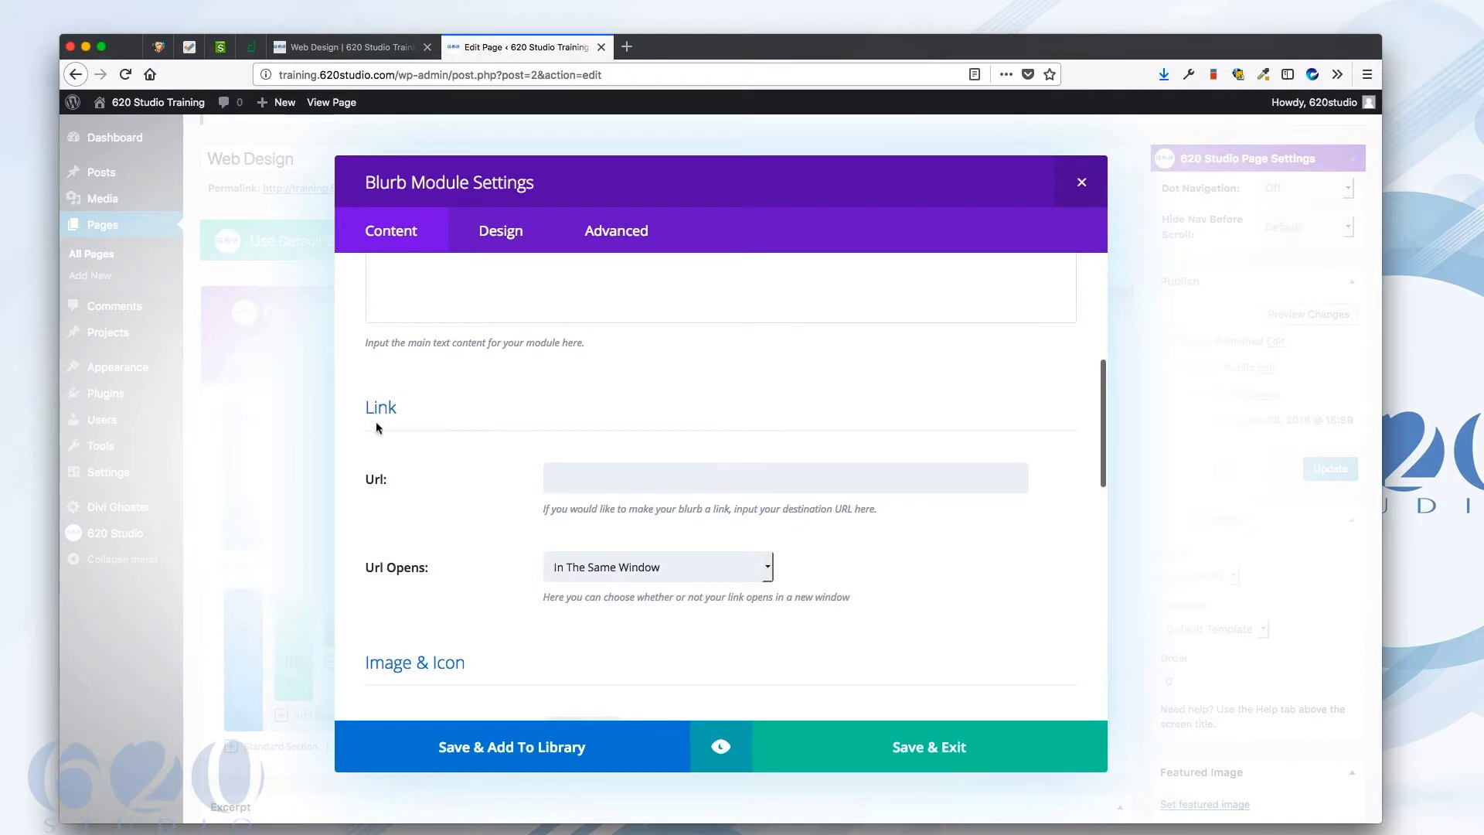
left_click(573, 483)
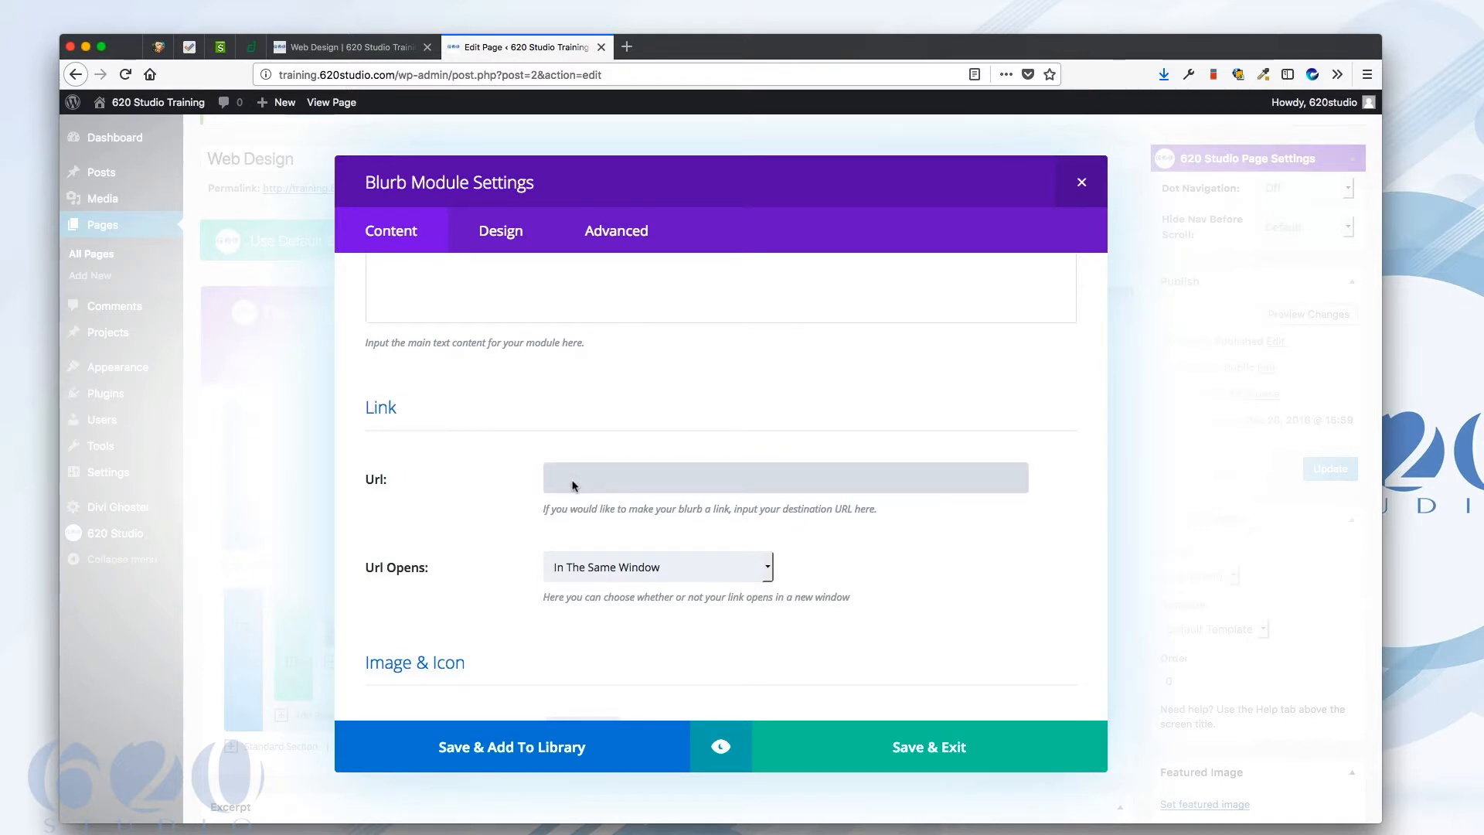
type("http://www.google.com")
left_click(640, 573)
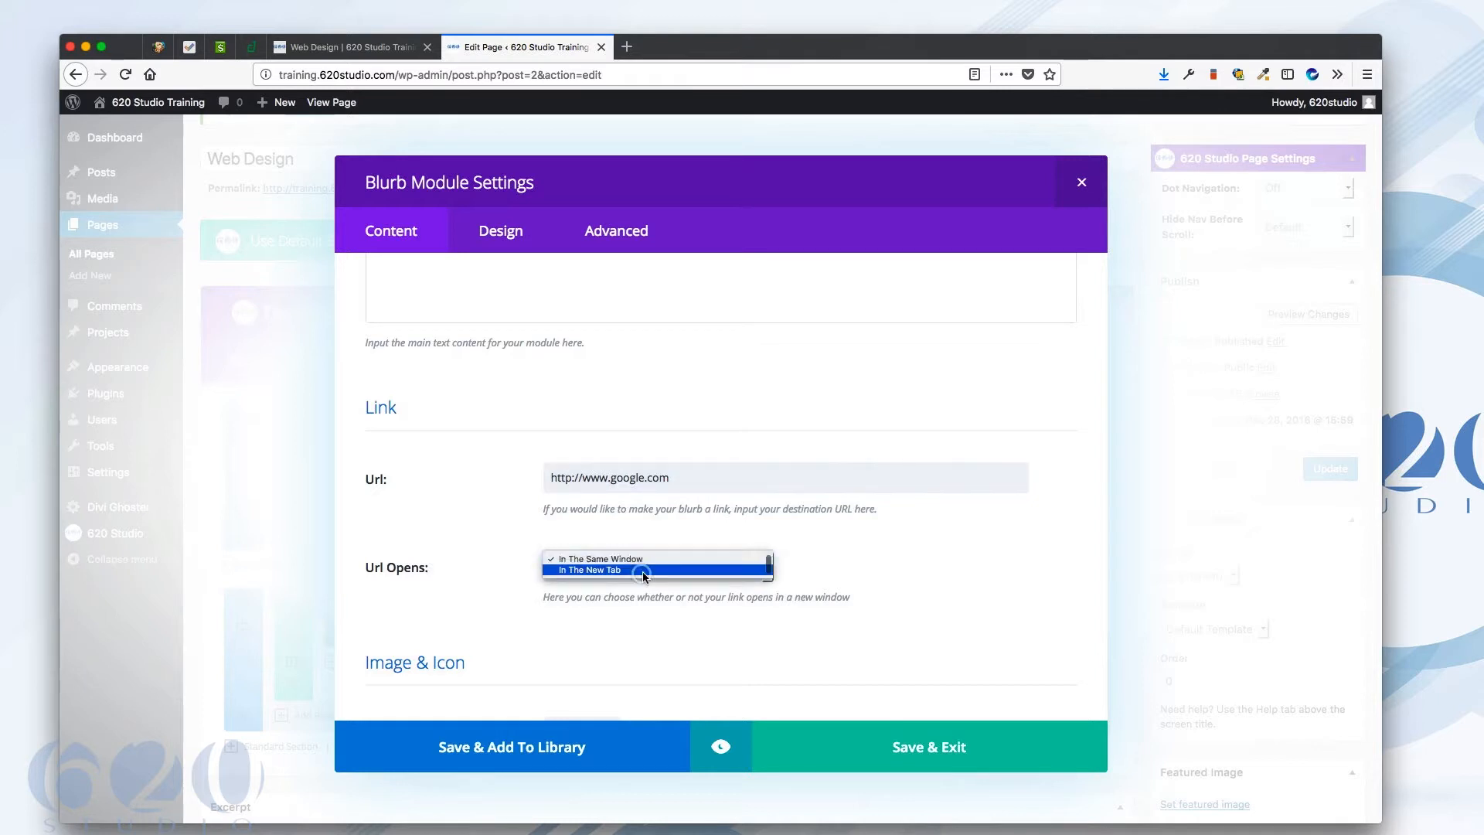
left_click(639, 571)
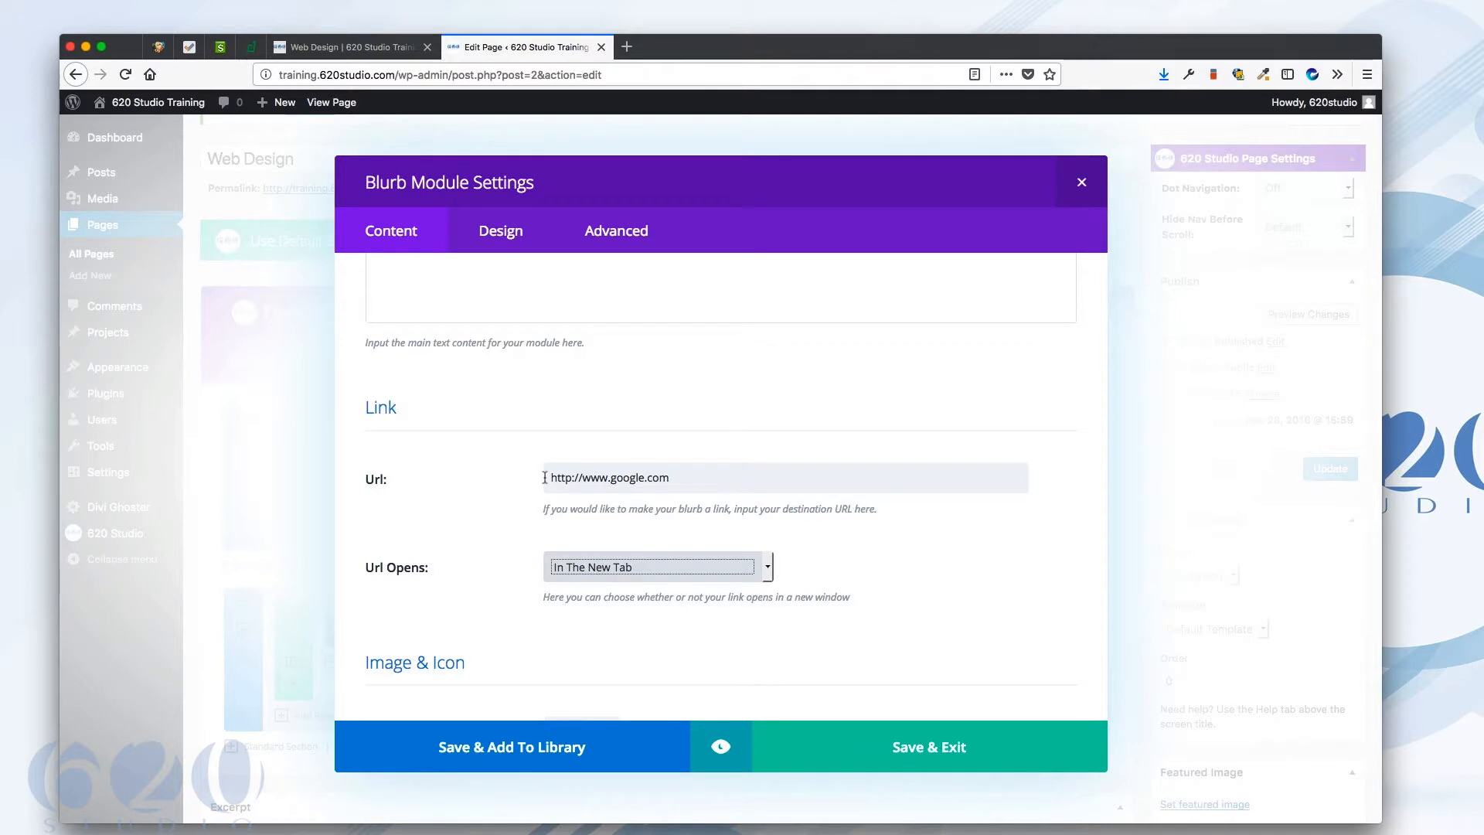
Turn on the option to use an icon instead of an image for the blurb.
scroll(544, 478, "up", 4)
scroll(544, 479, "up", 2)
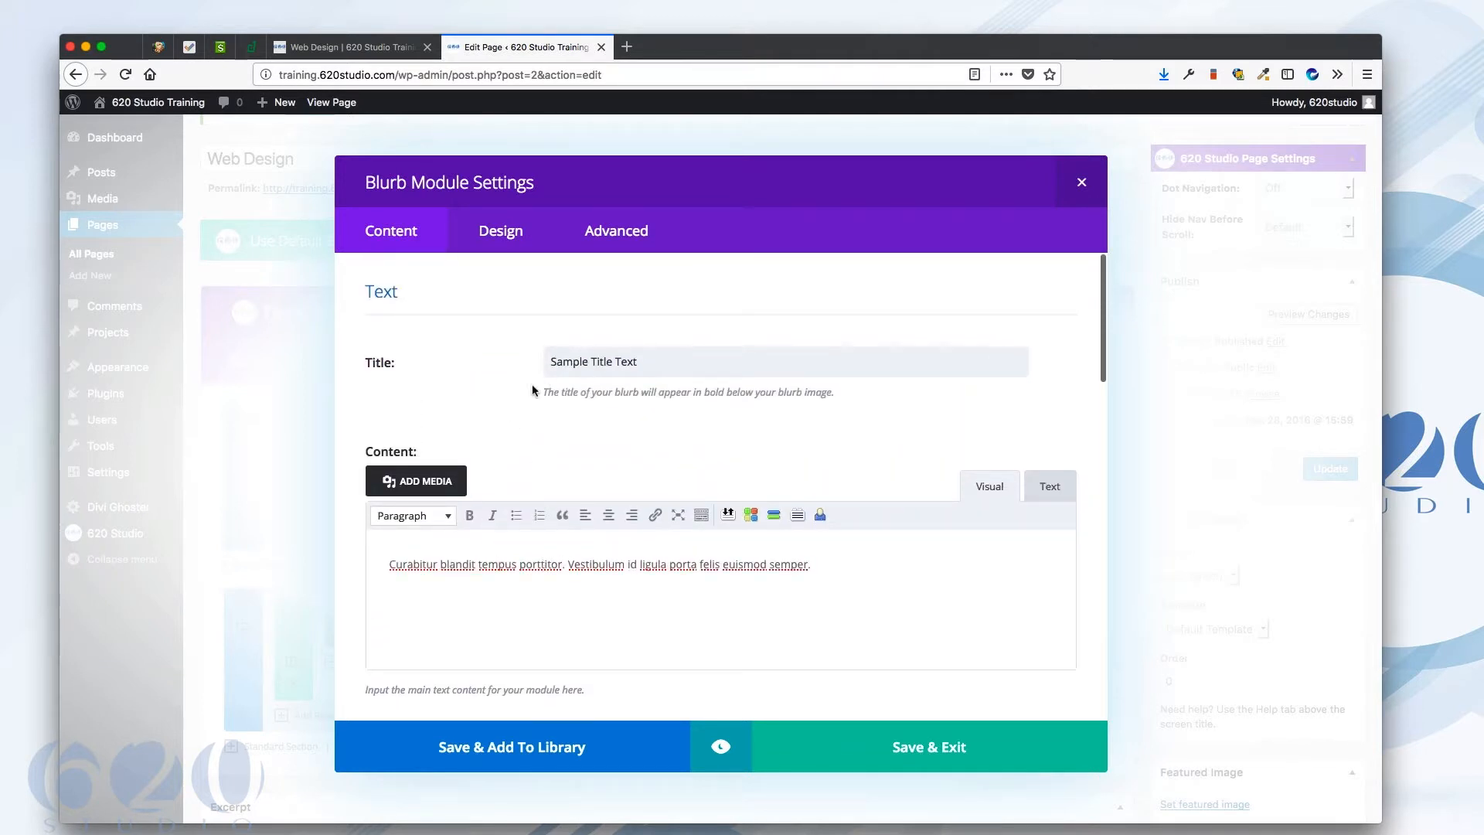
scroll(540, 479, "down", 5)
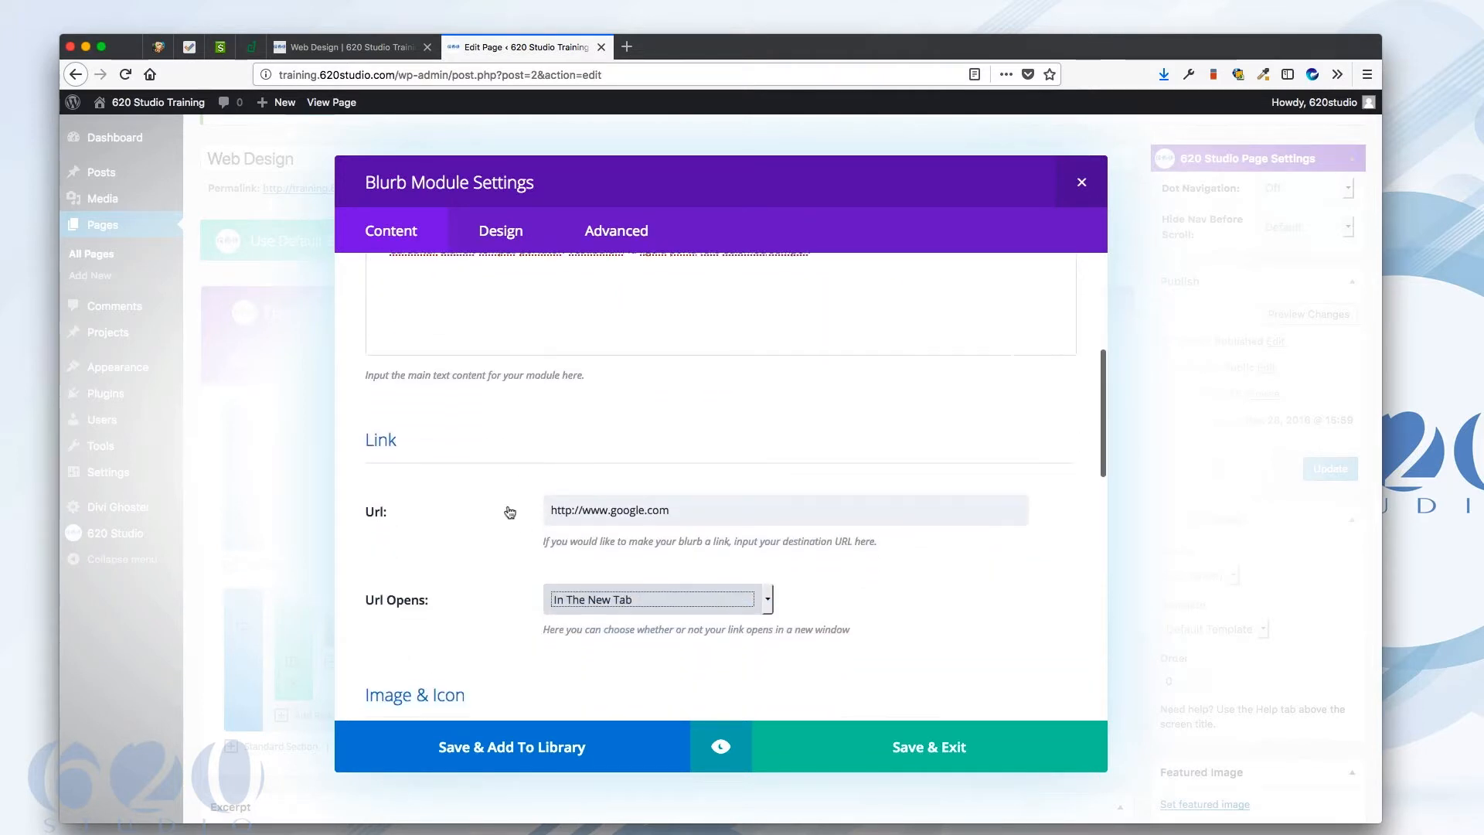
scroll(539, 491, "down", 3)
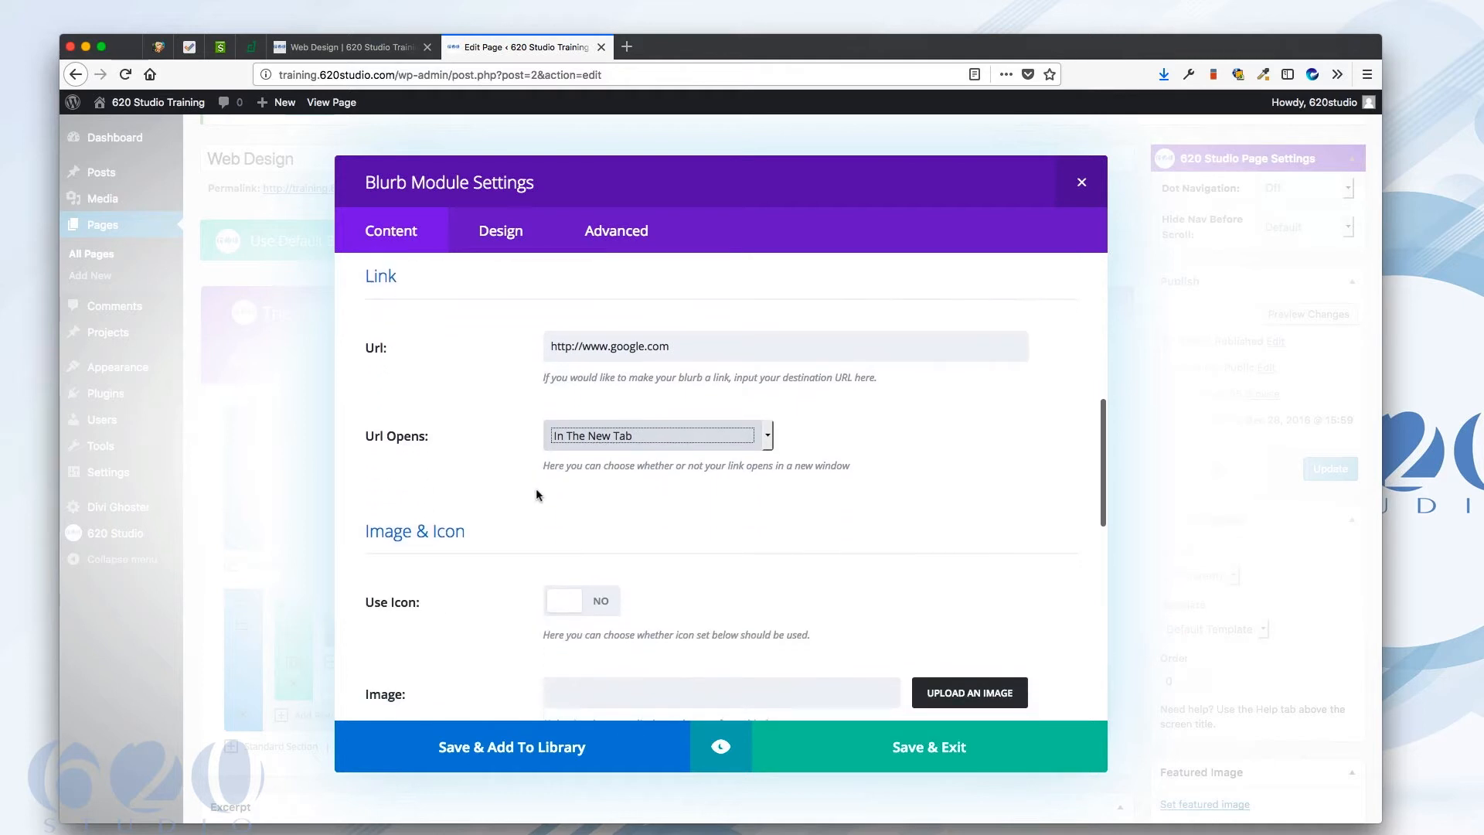
scroll(533, 489, "down", 2)
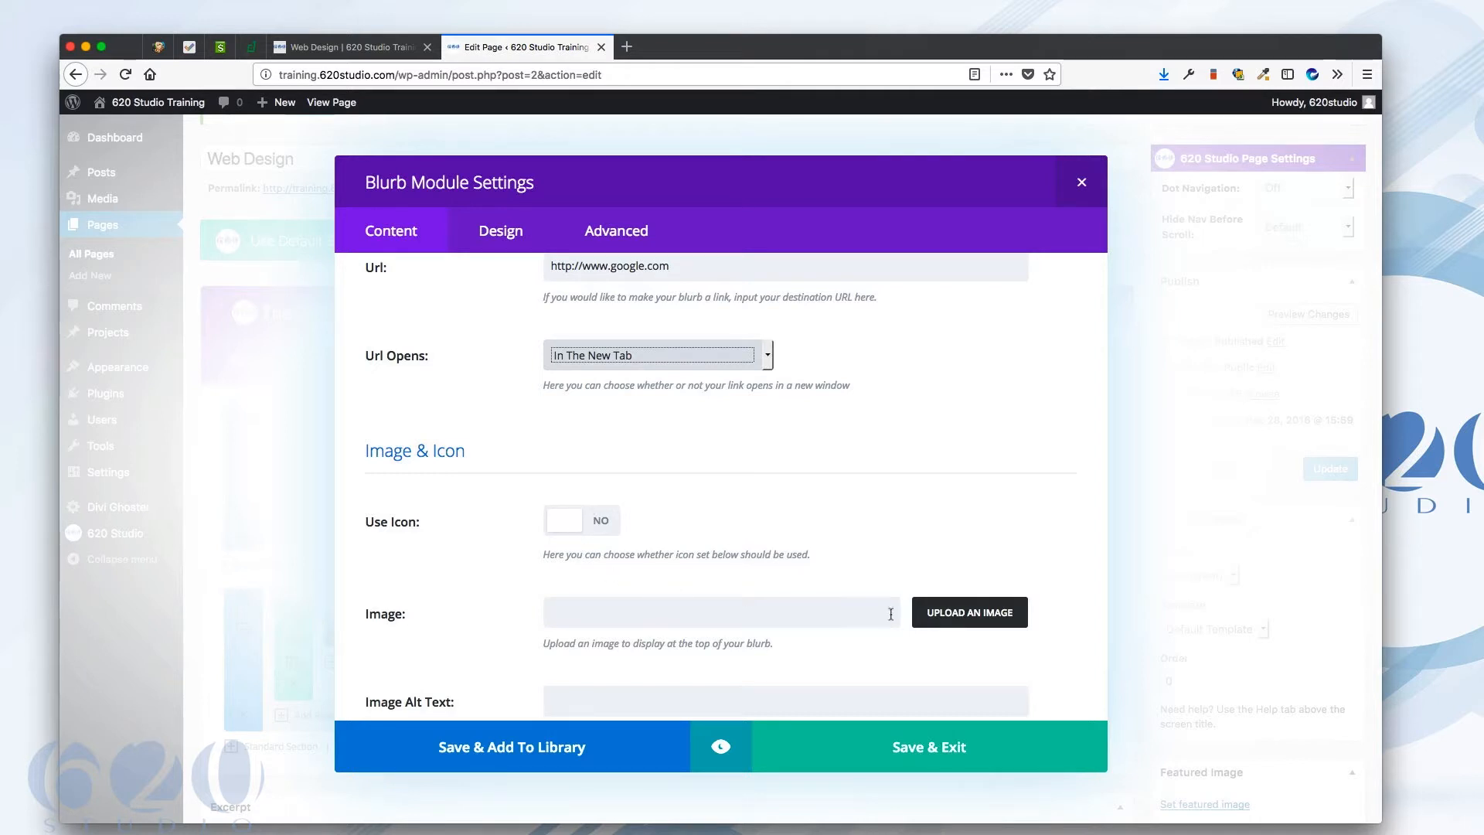
scroll(749, 560, "down", 2)
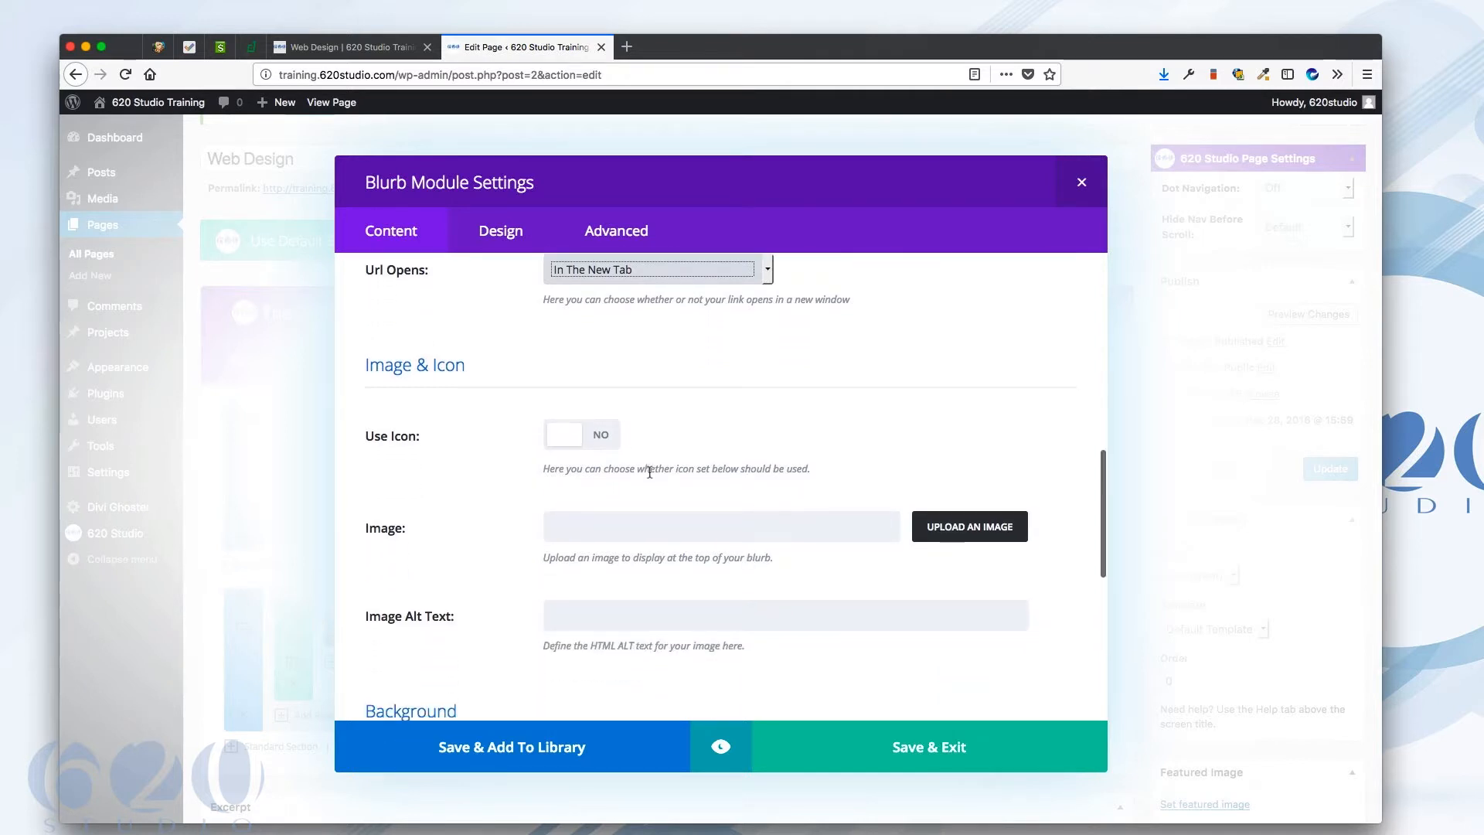
left_click(564, 437)
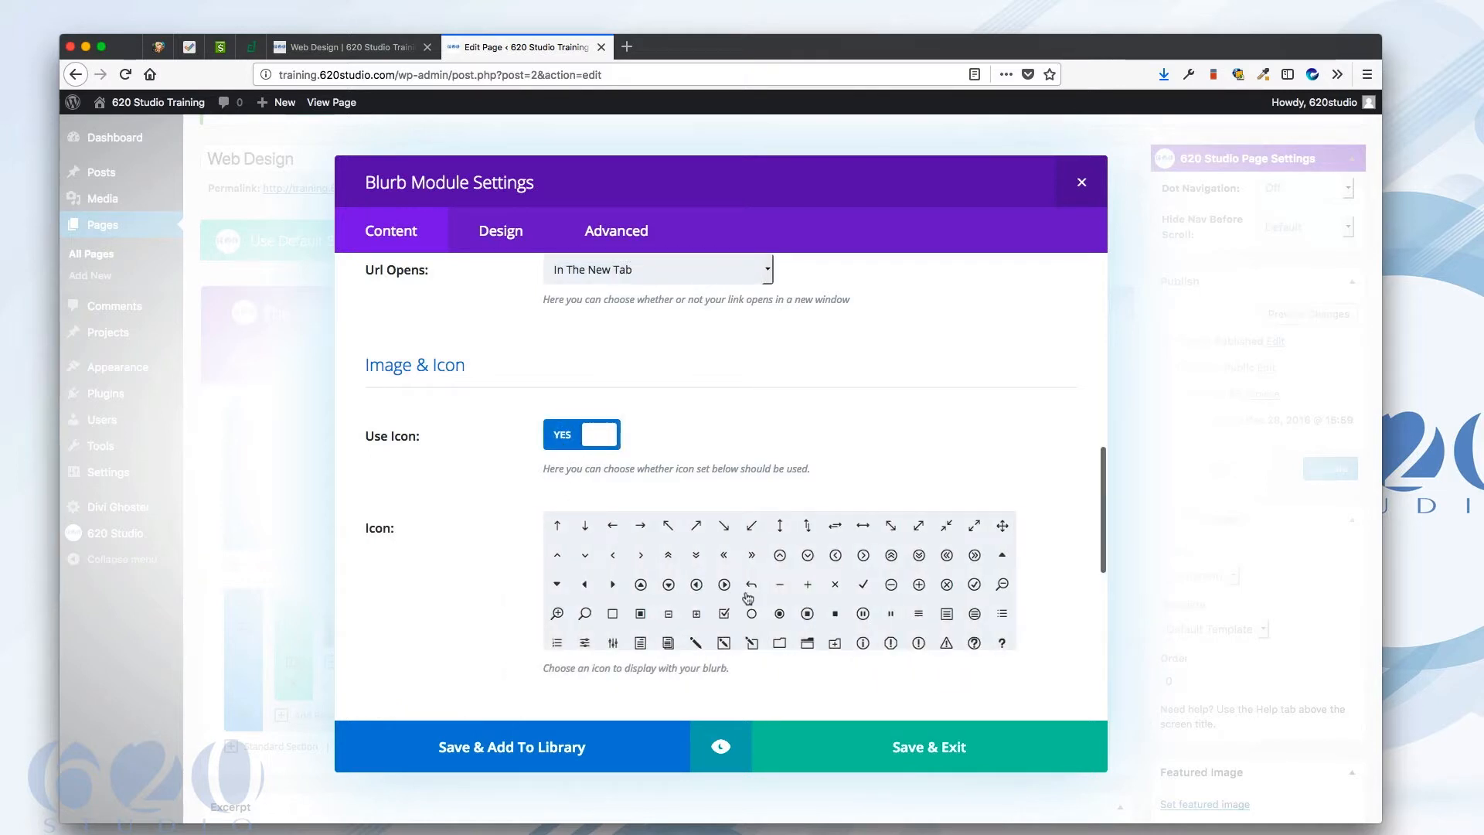
Choose the solid heart from the icon set as the blurb's icon.
scroll(781, 606, "down", 3)
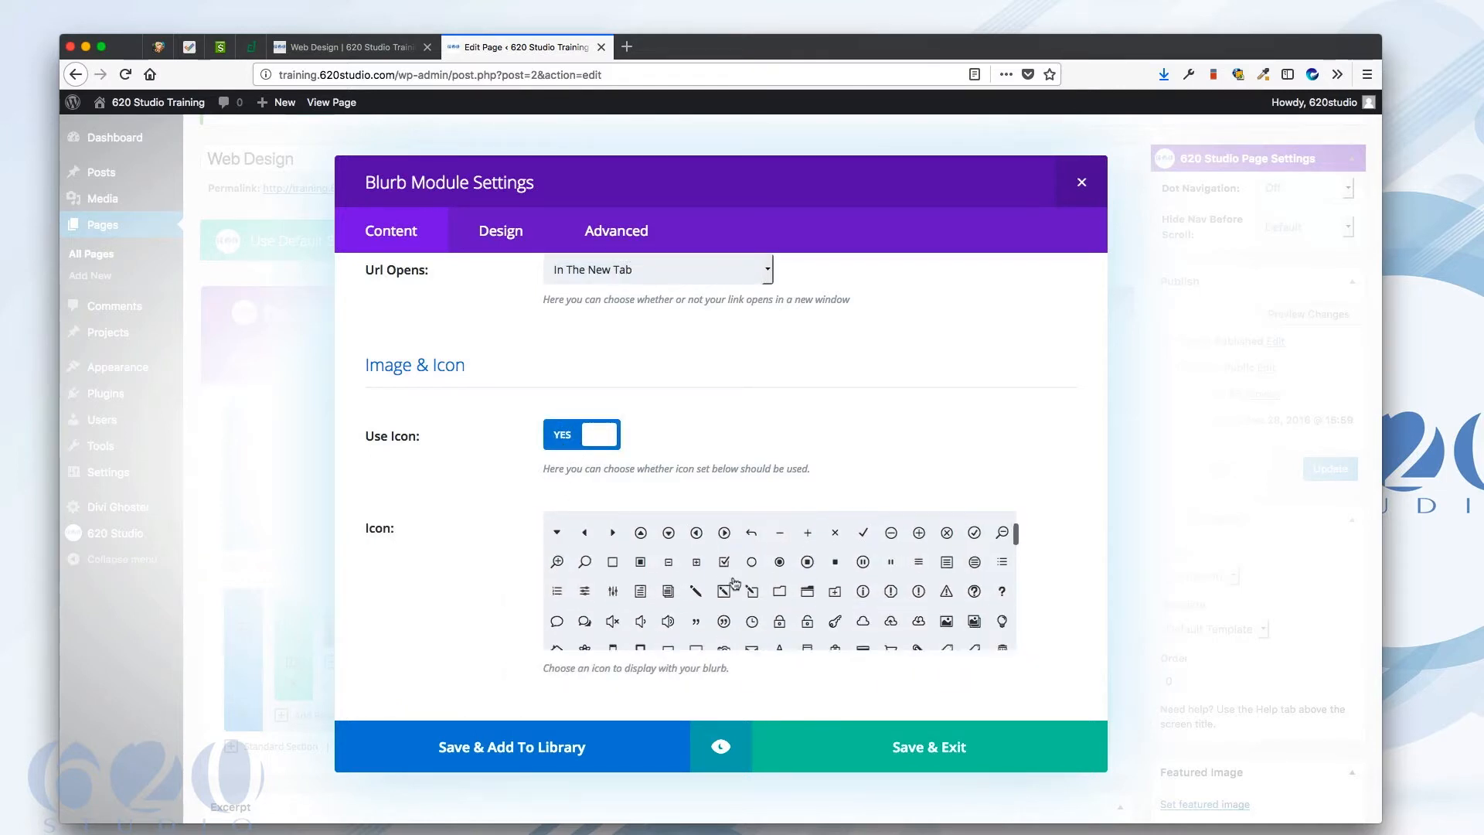
scroll(464, 639, "down", 3)
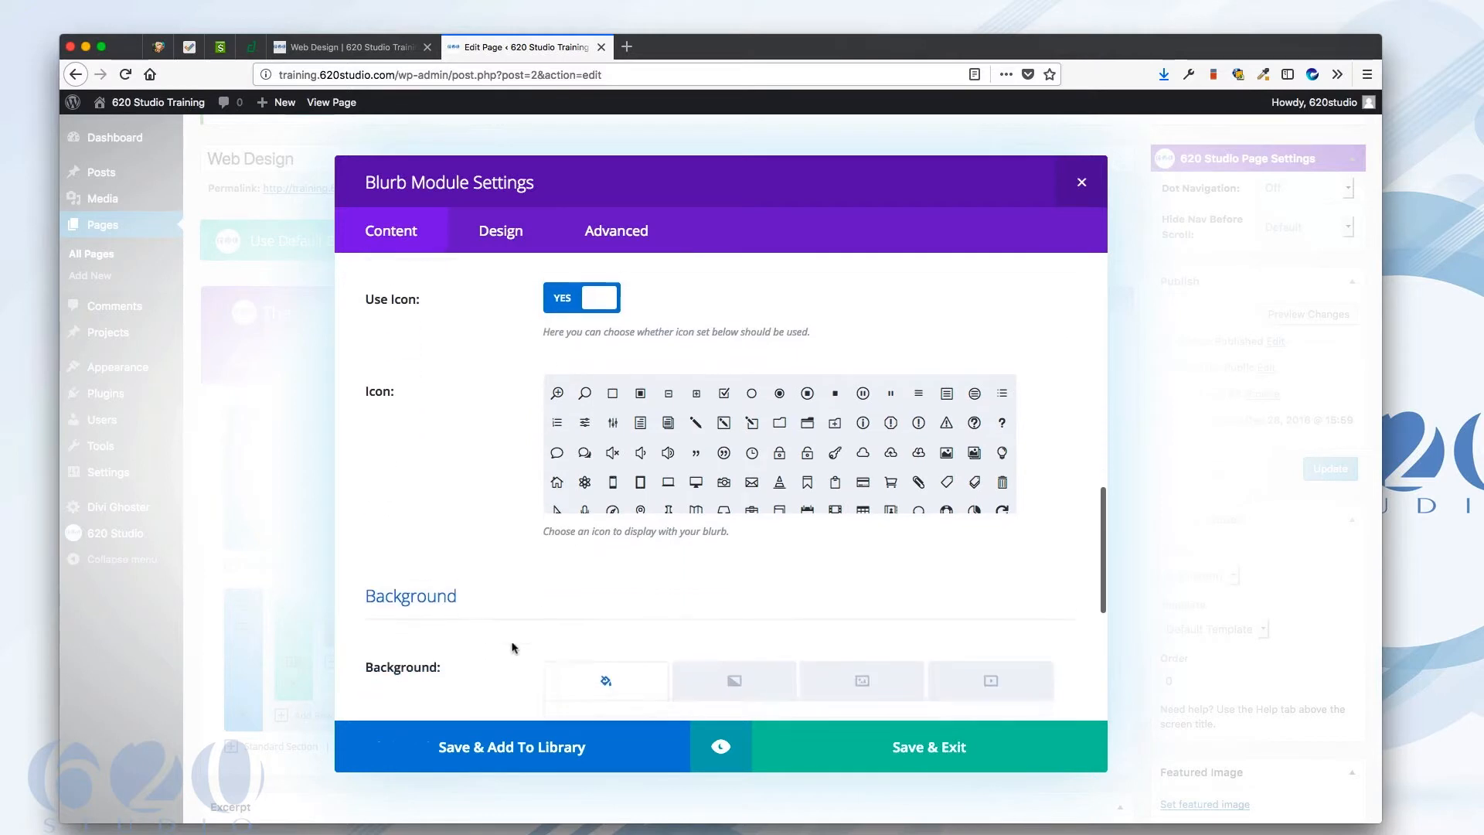
scroll(514, 648, "up", 3)
scroll(512, 647, "up", 2)
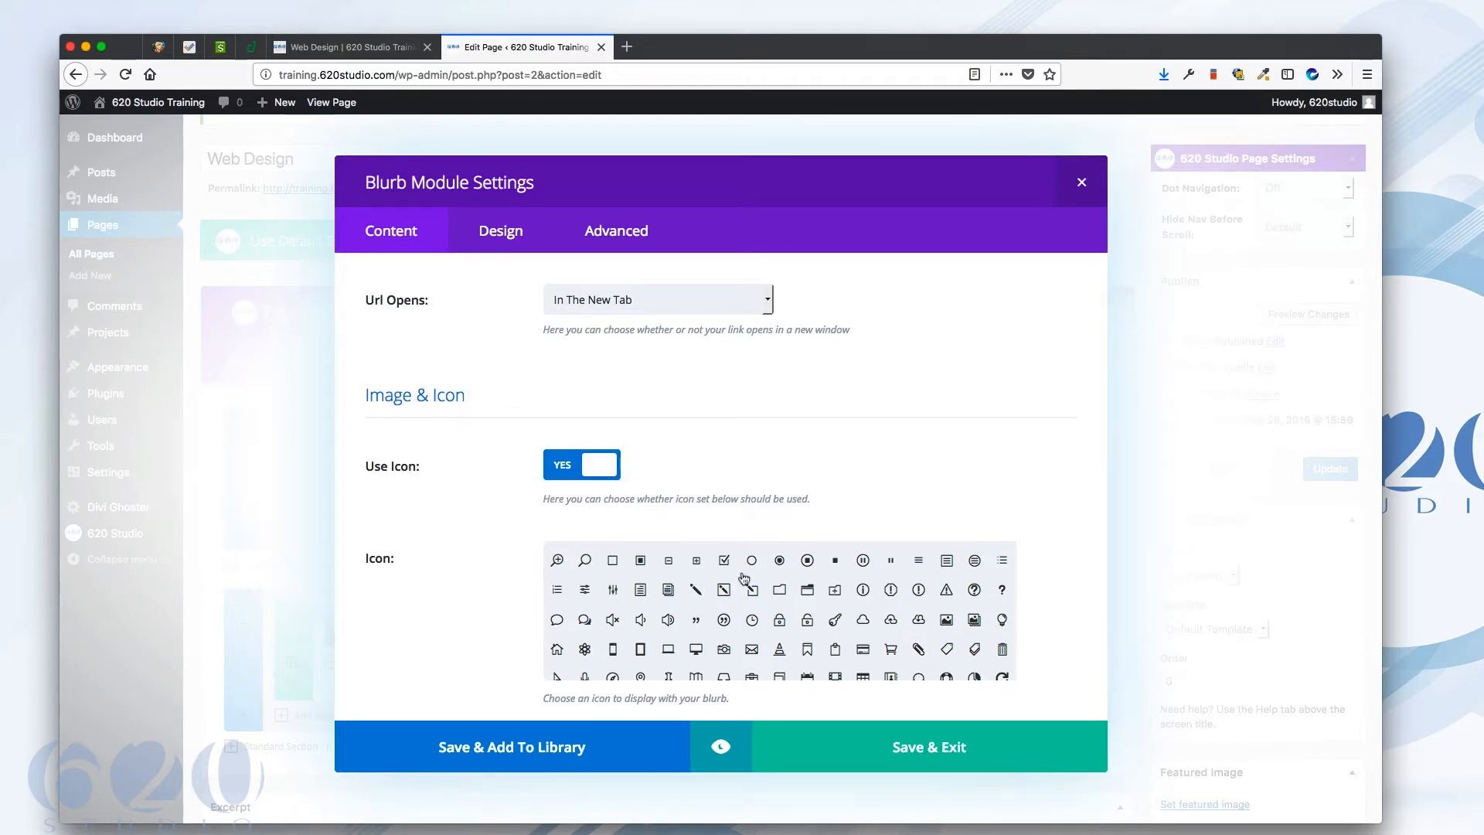
scroll(744, 582, "down", 10)
scroll(746, 586, "down", 2)
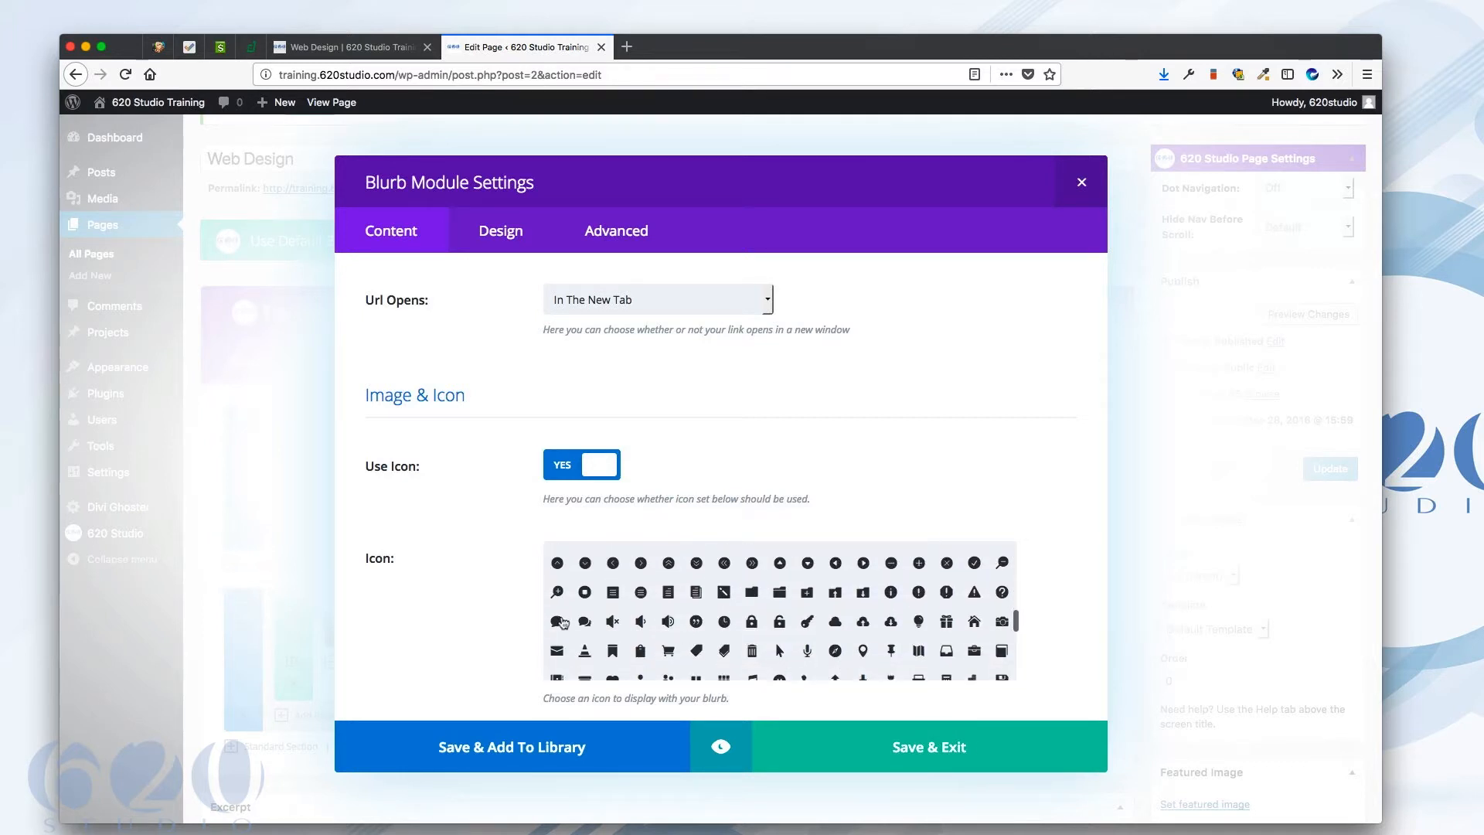
scroll(735, 636, "down", 1)
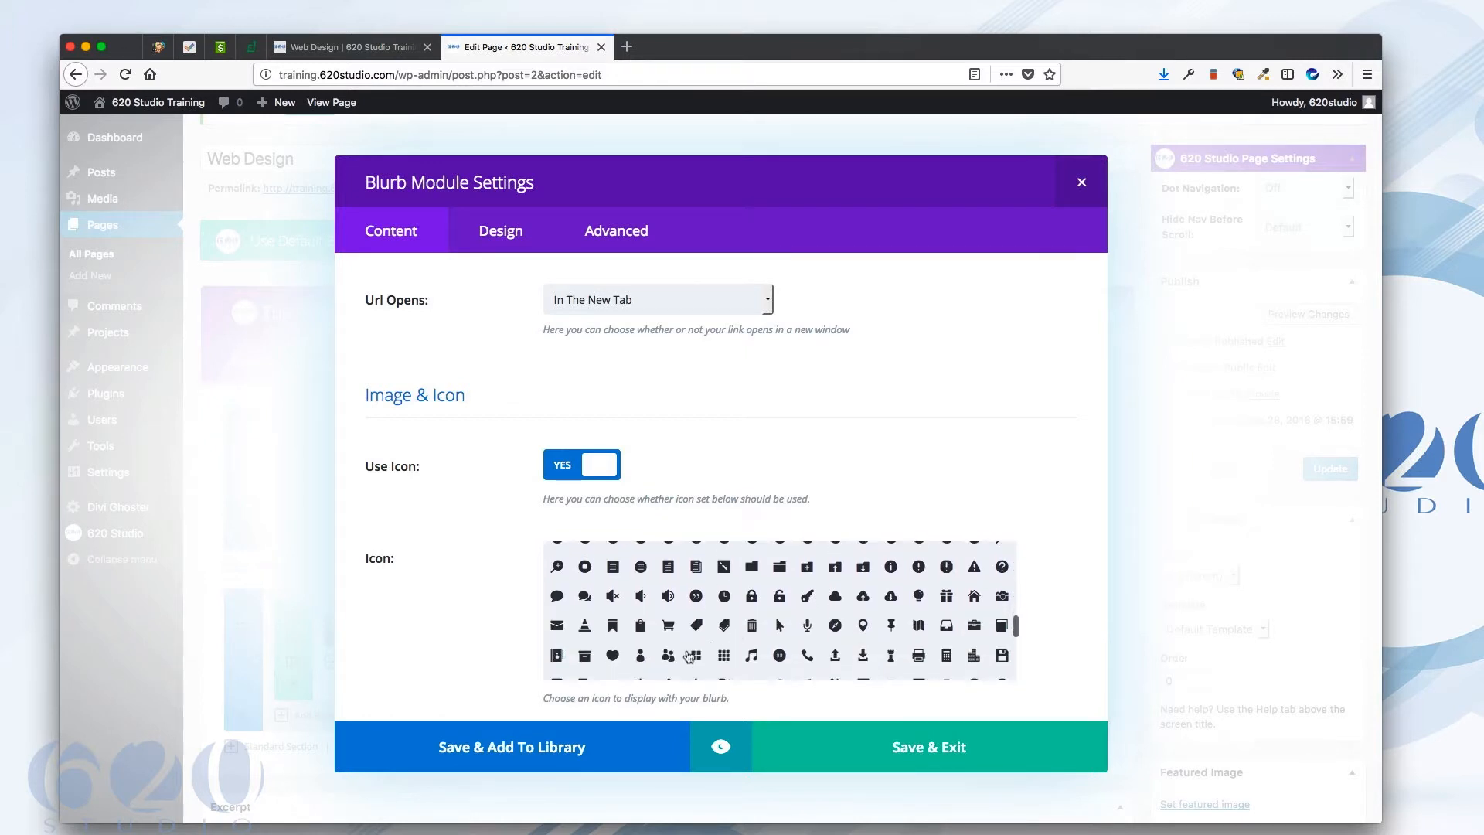
left_click(612, 654)
Save the blurb with its page update and reload the live Web Design page to check it.
scroll(464, 570, "down", 5)
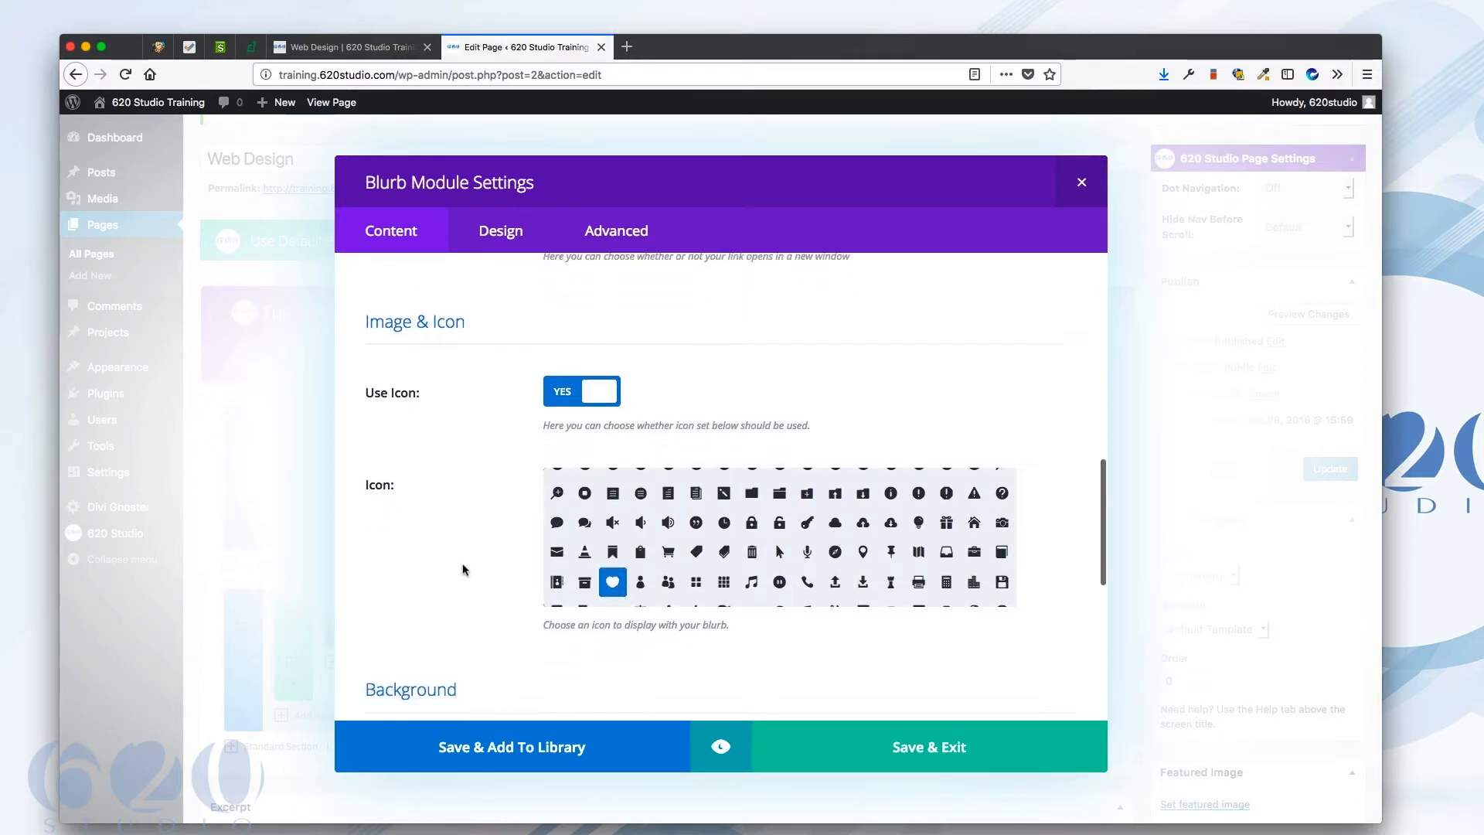
scroll(569, 576, "down", 3)
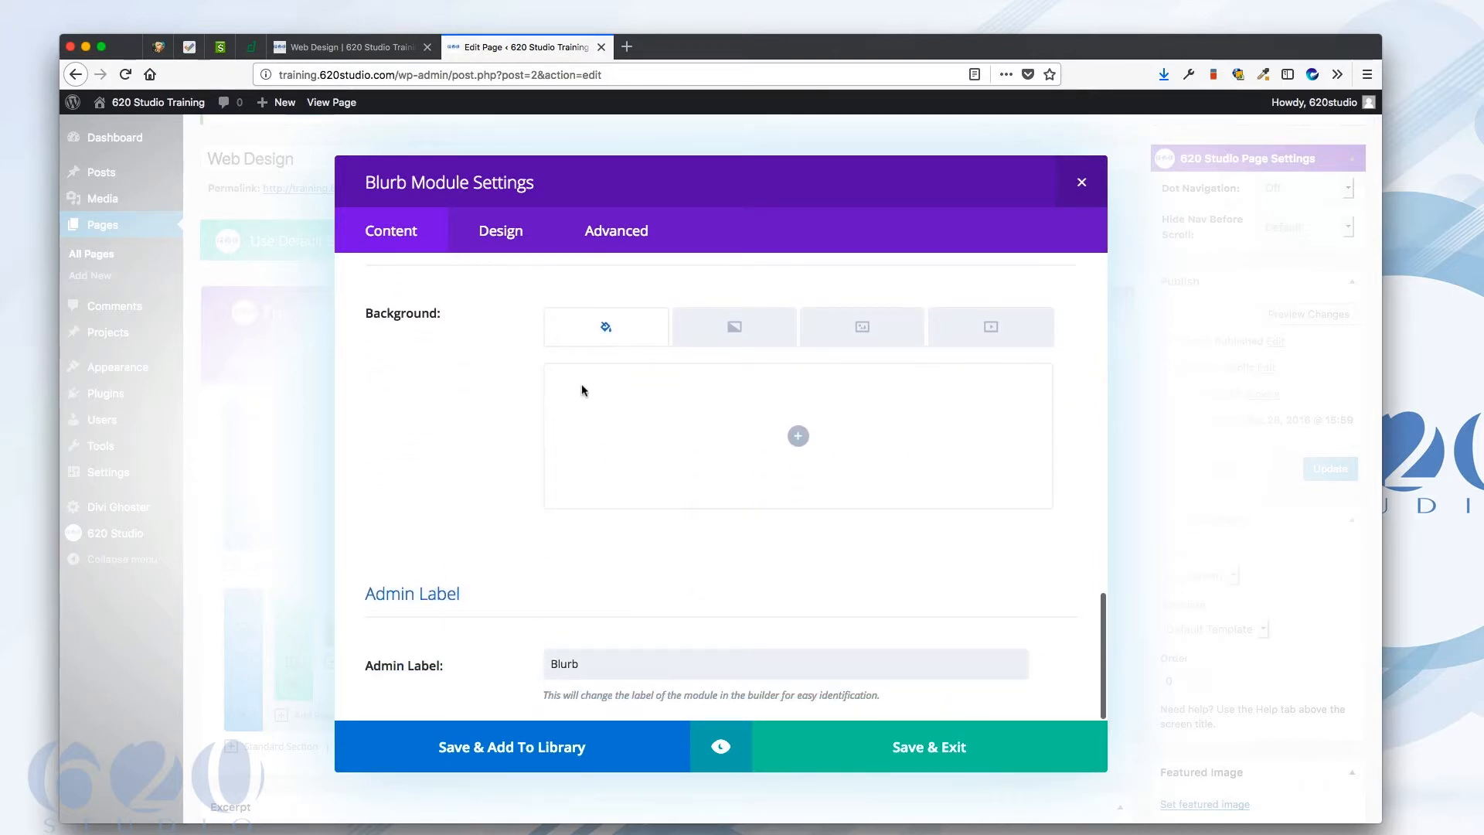
left_click(911, 748)
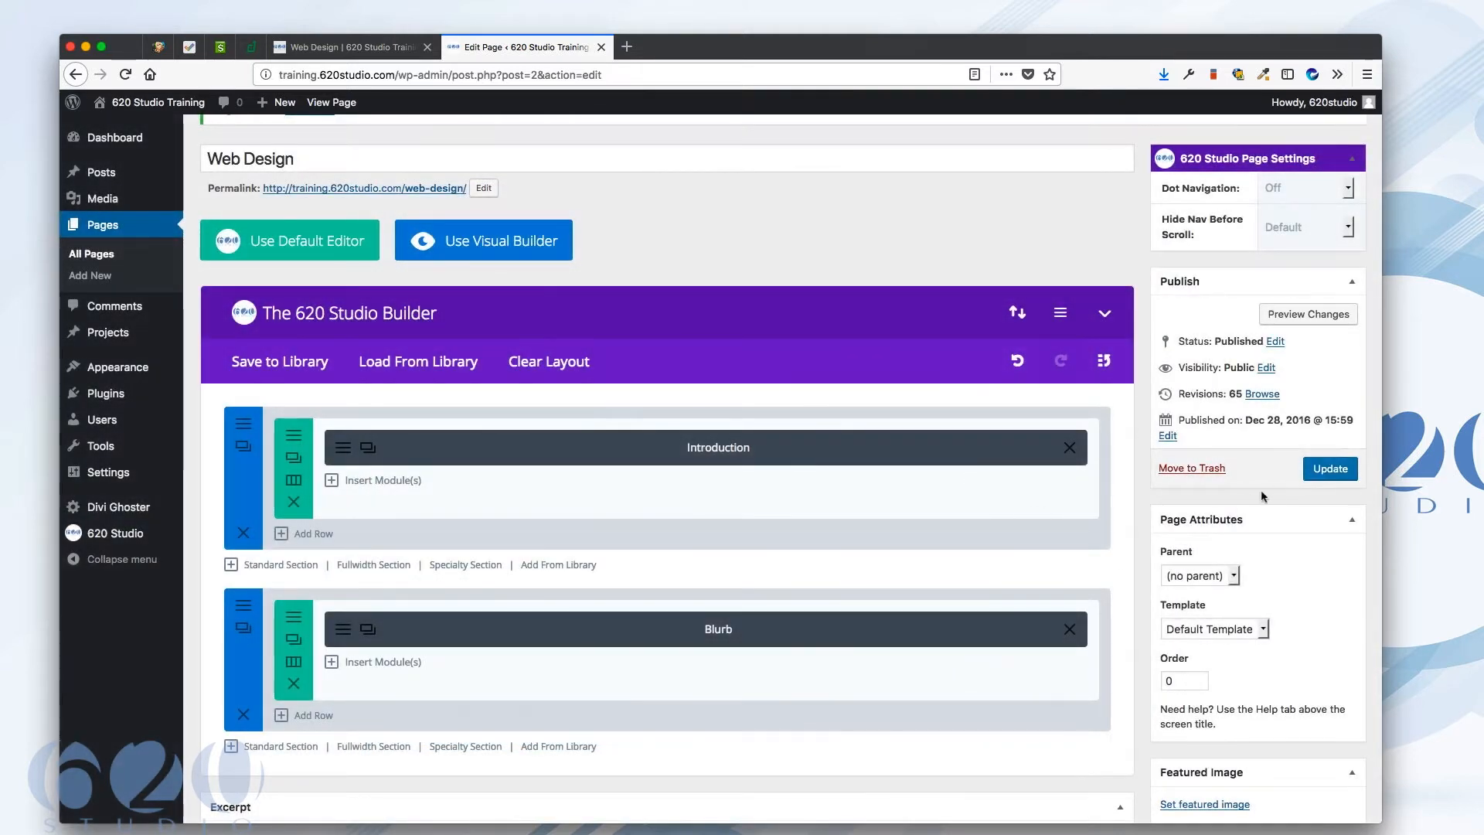
left_click(1328, 468)
left_click(344, 47)
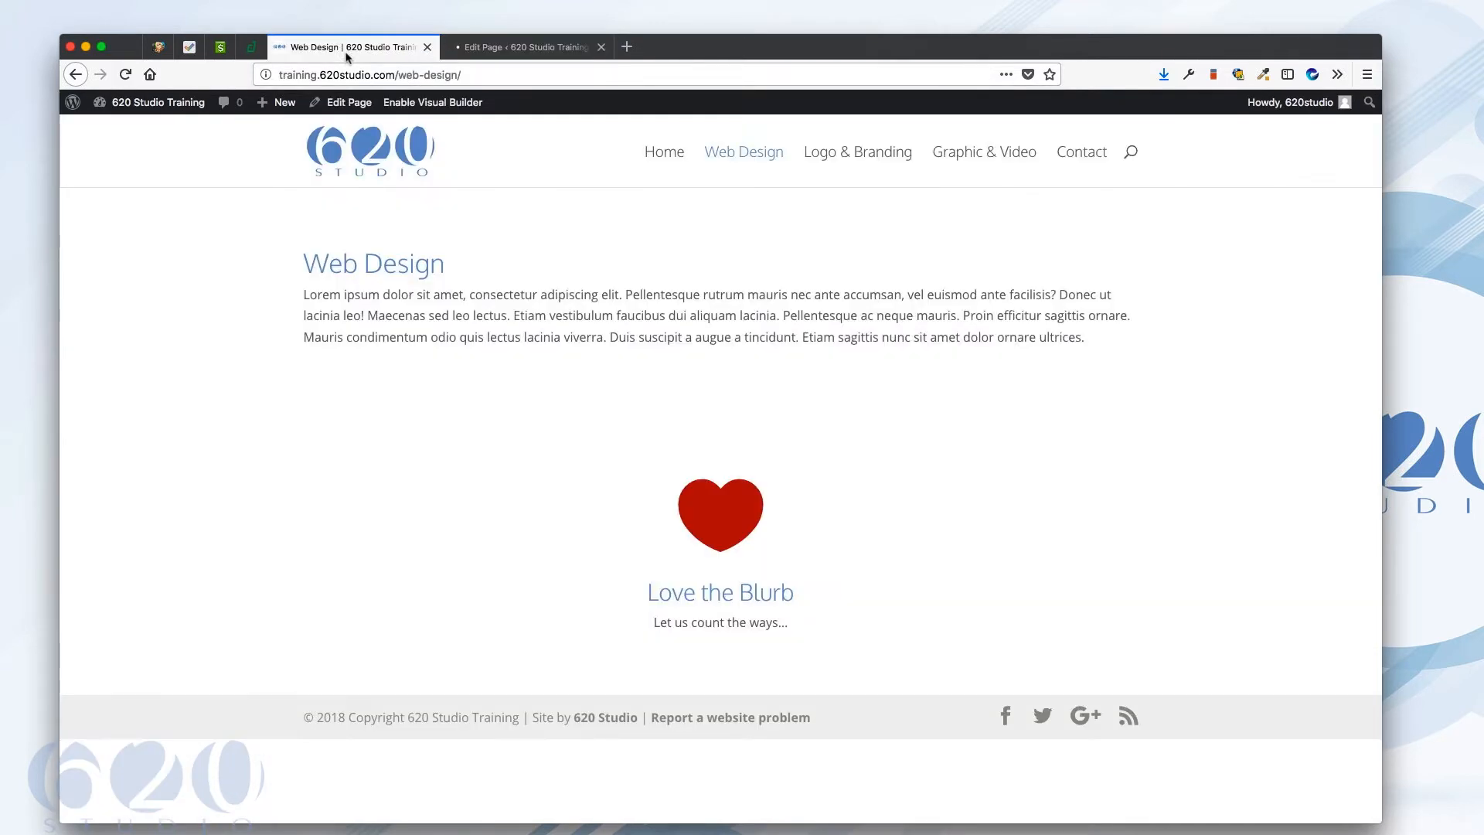
key("super+r")
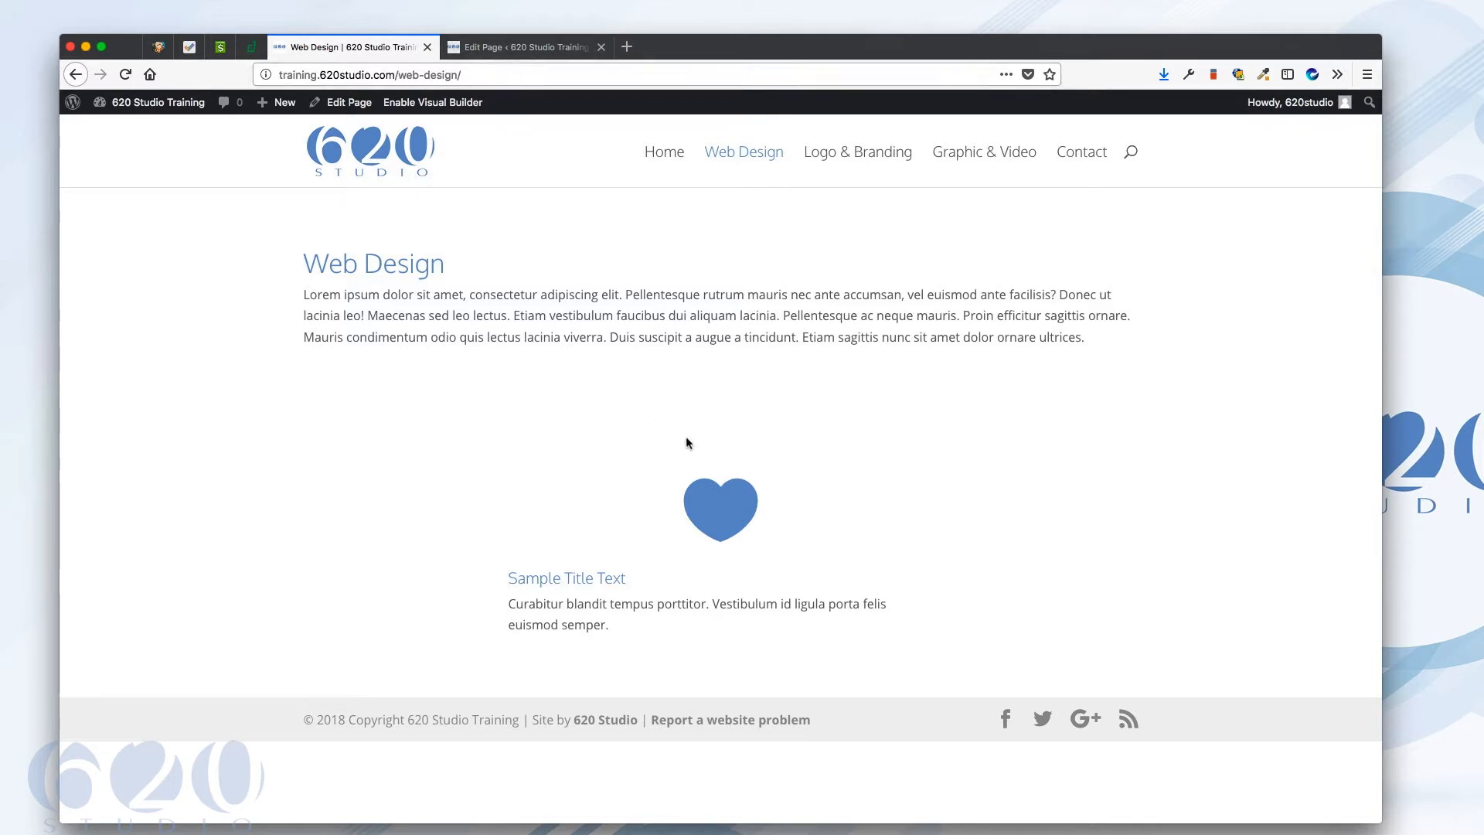
Reopen the blurb's design settings in the page editor and set the icon color to red, #d30011.
left_click(510, 48)
scroll(572, 350, "down", 5)
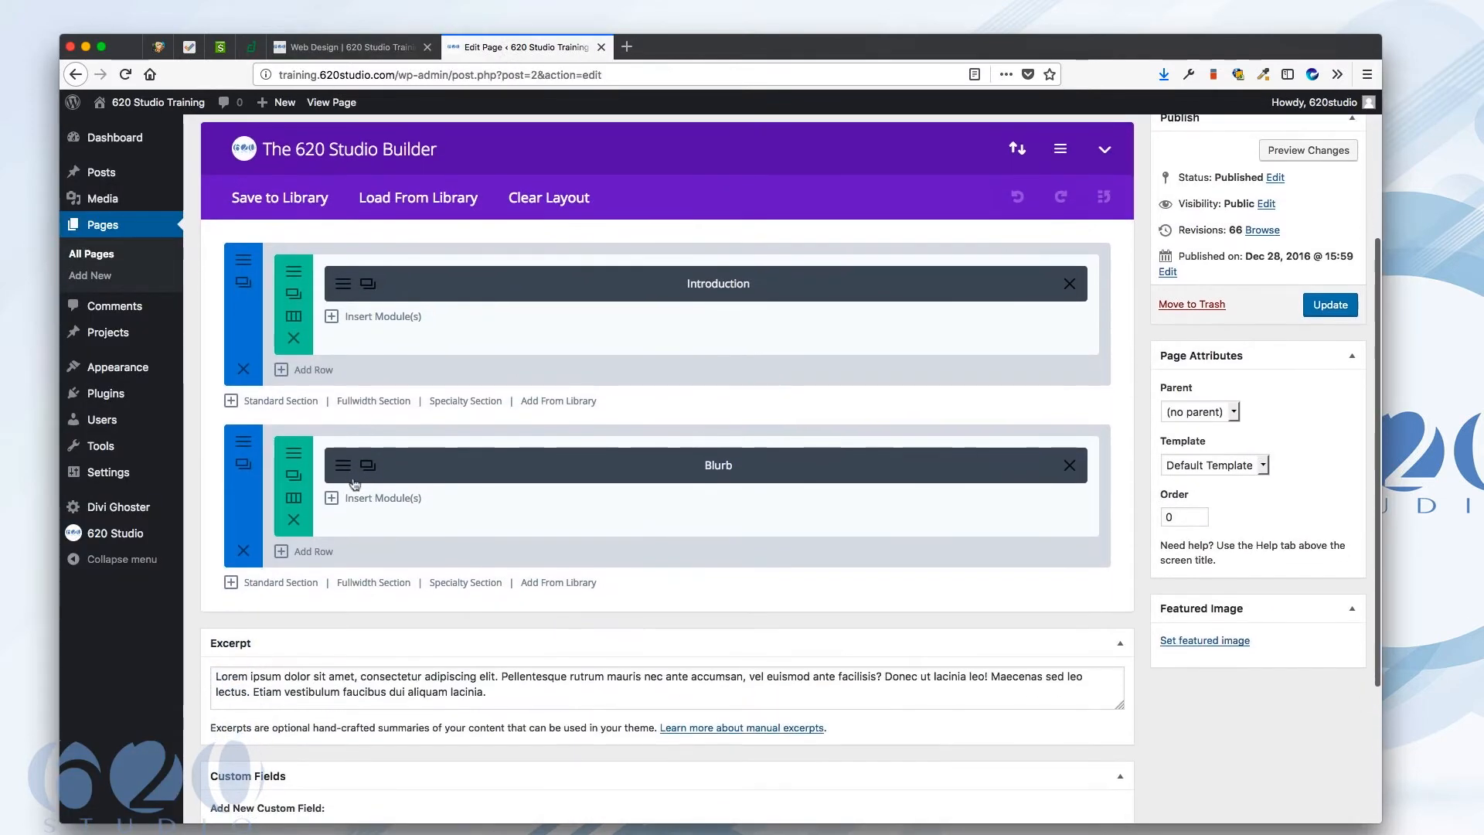
left_click(464, 462)
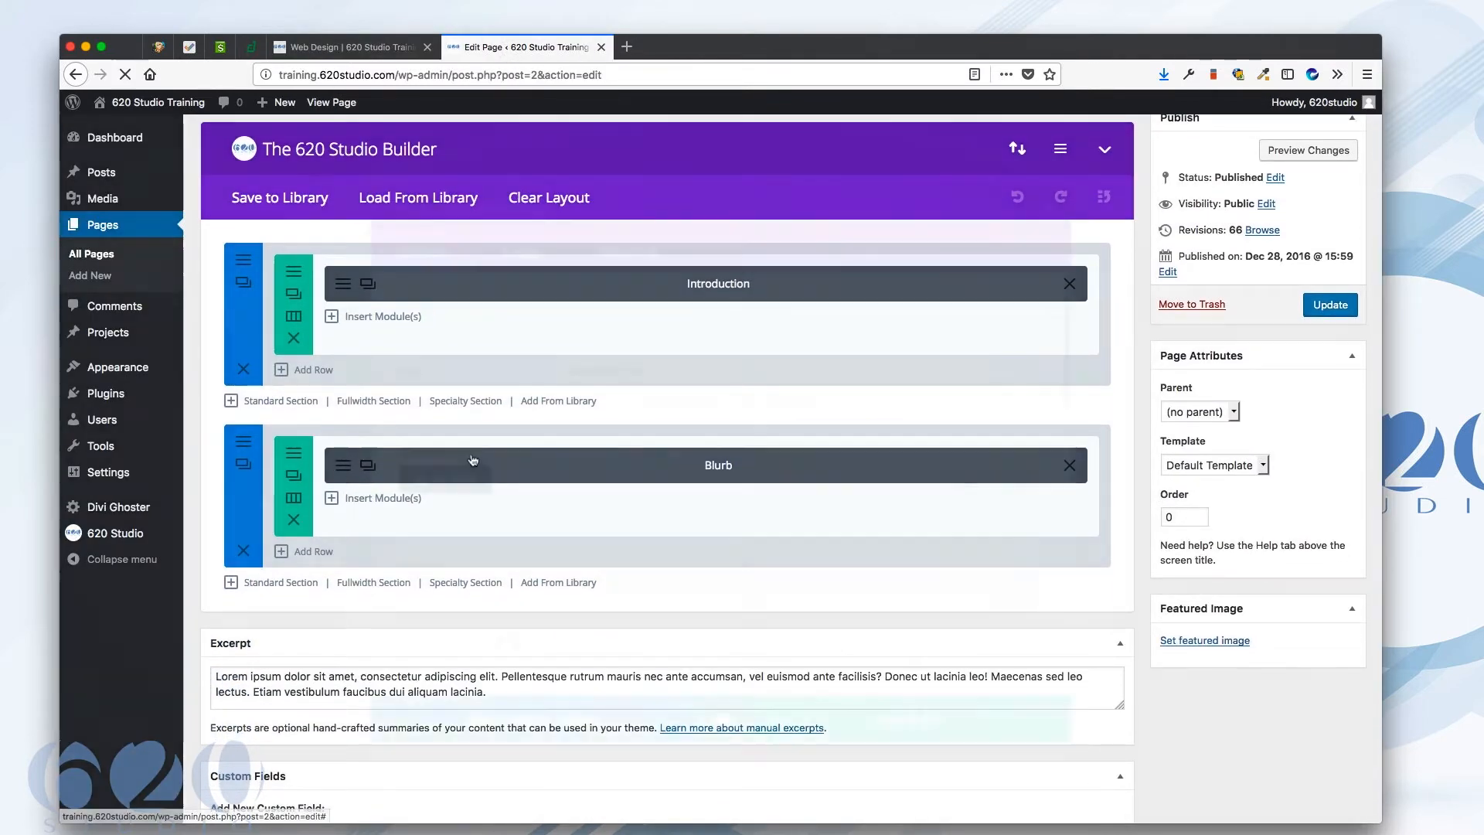
left_click(509, 238)
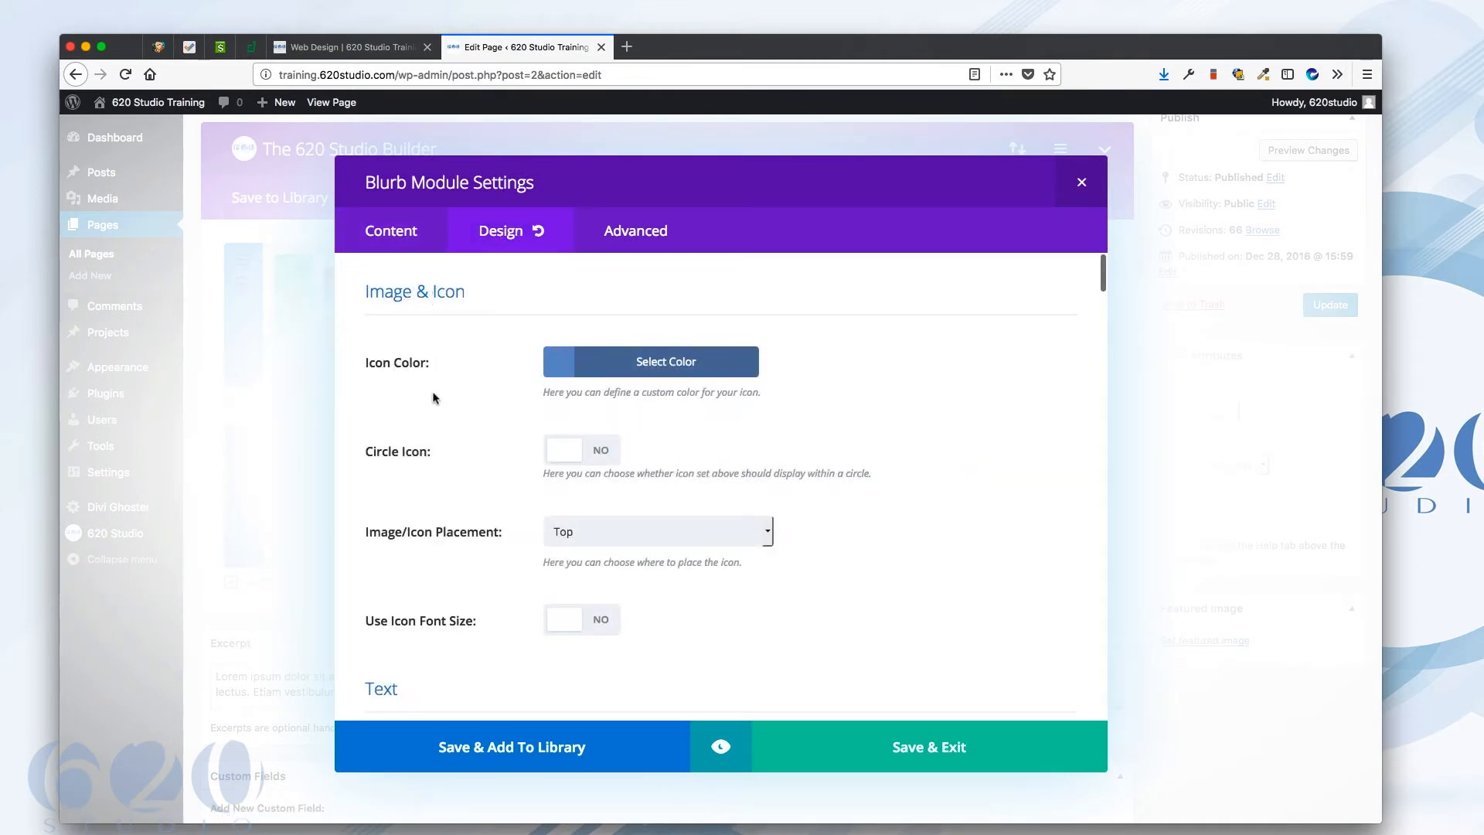
left_click(560, 363)
left_click(676, 442)
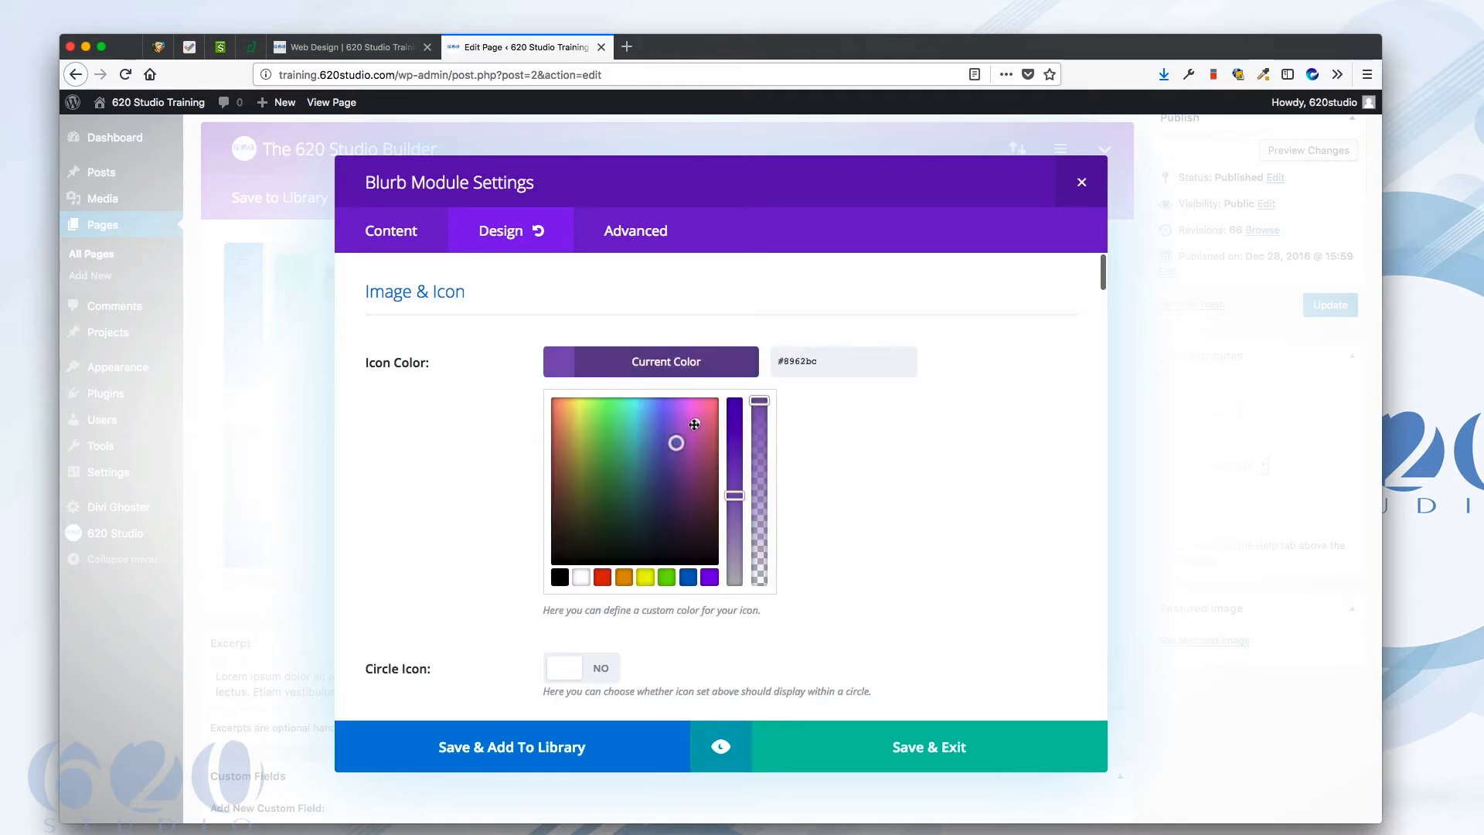
left_click_drag(694, 425, 738, 401)
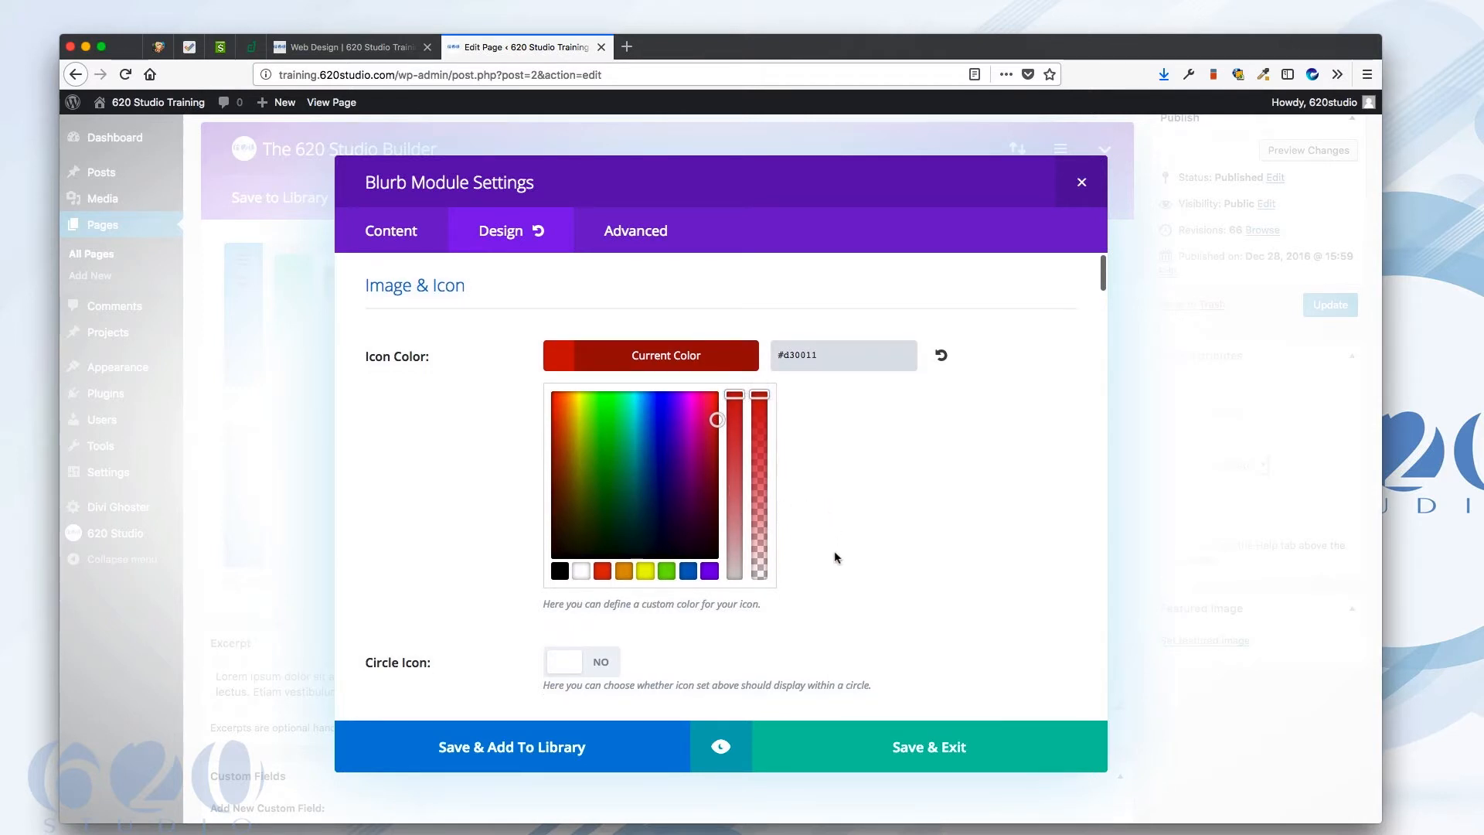
Review the blurb's image/icon placement choices, keep Top selected, and compare with the blurb on the live Web Design page.
scroll(832, 555, "down", 3)
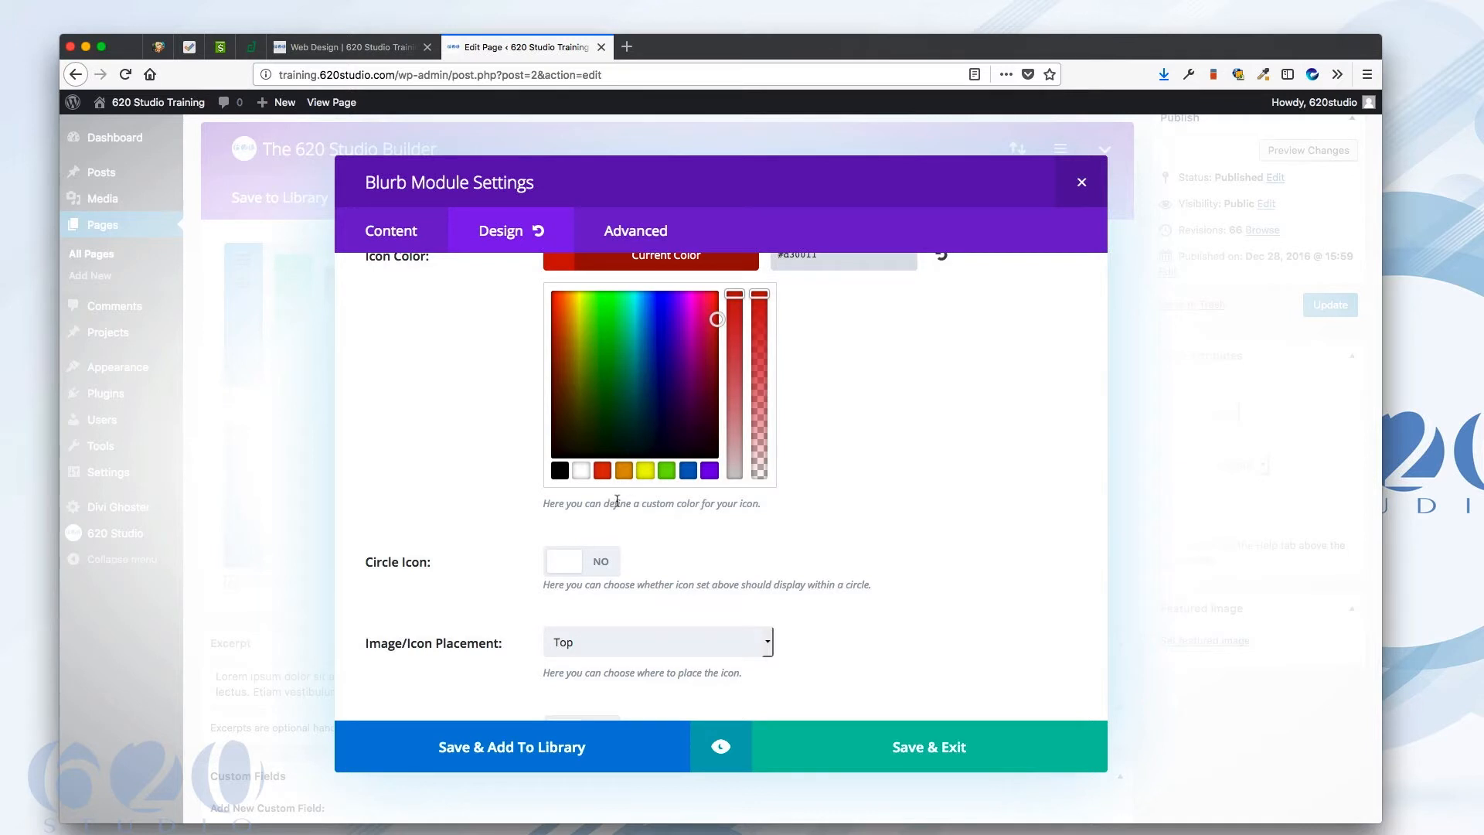
scroll(638, 518, "down", 2)
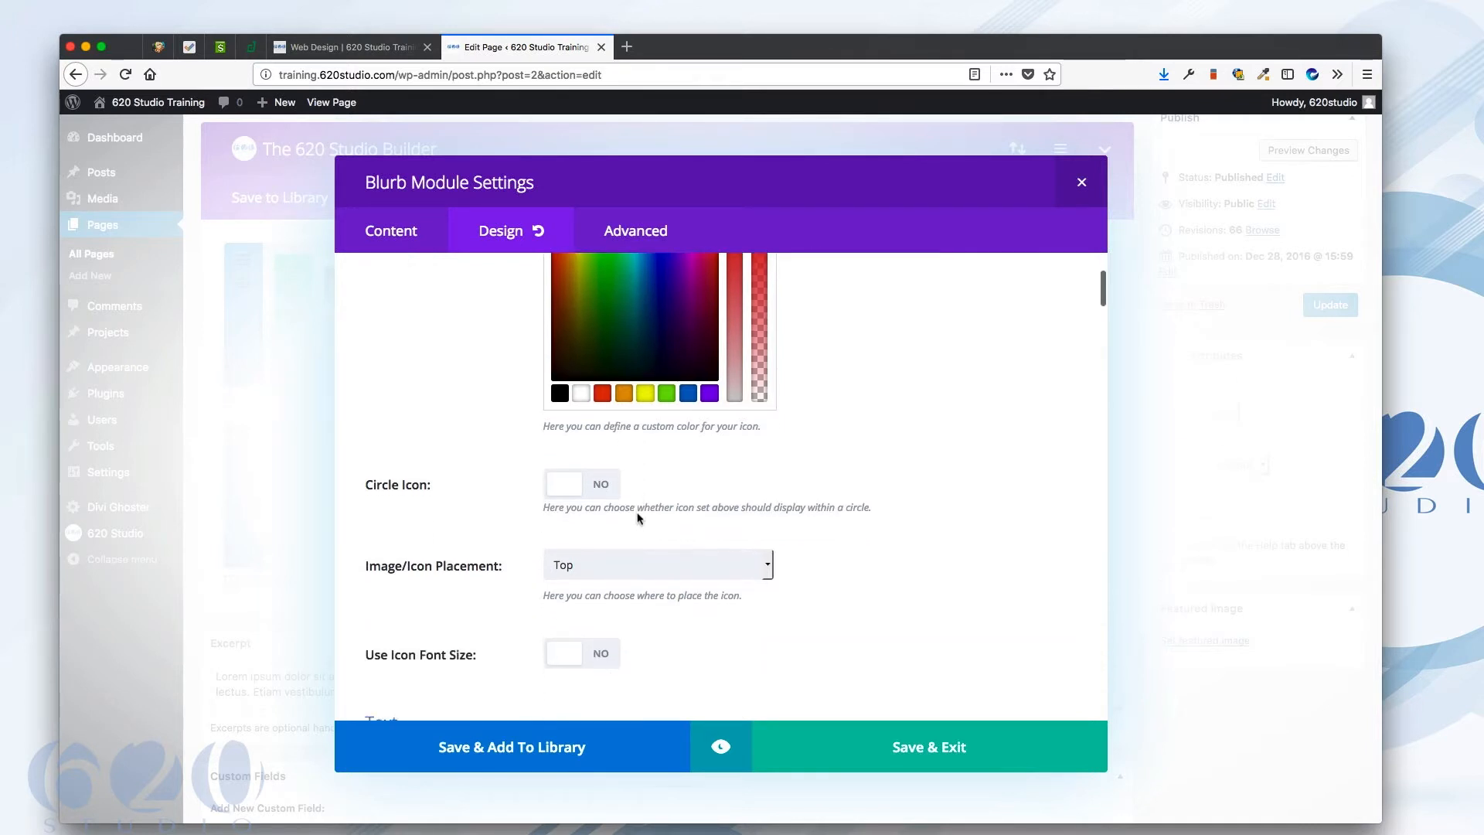
left_click(665, 565)
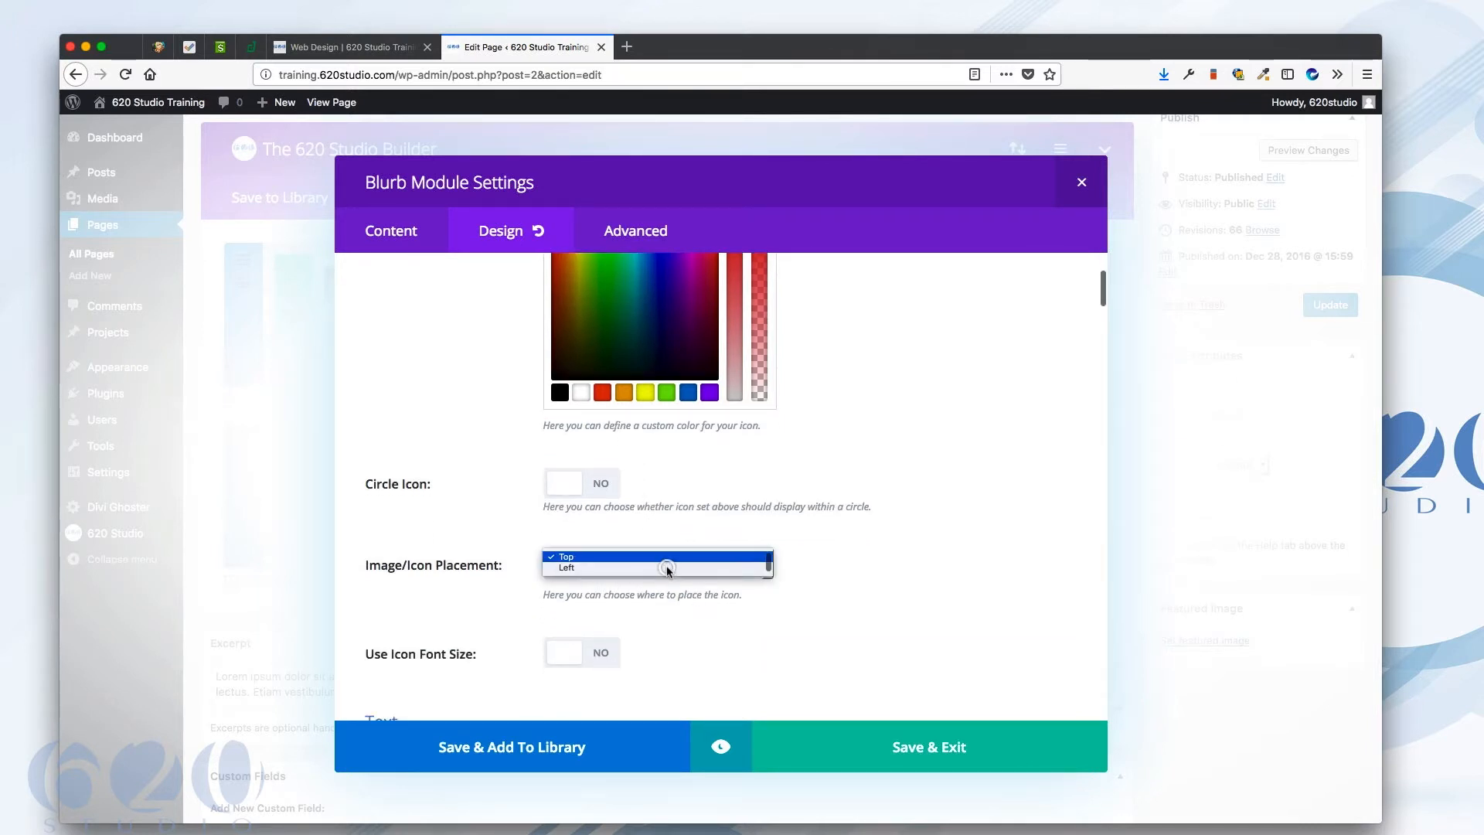
left_click(623, 533)
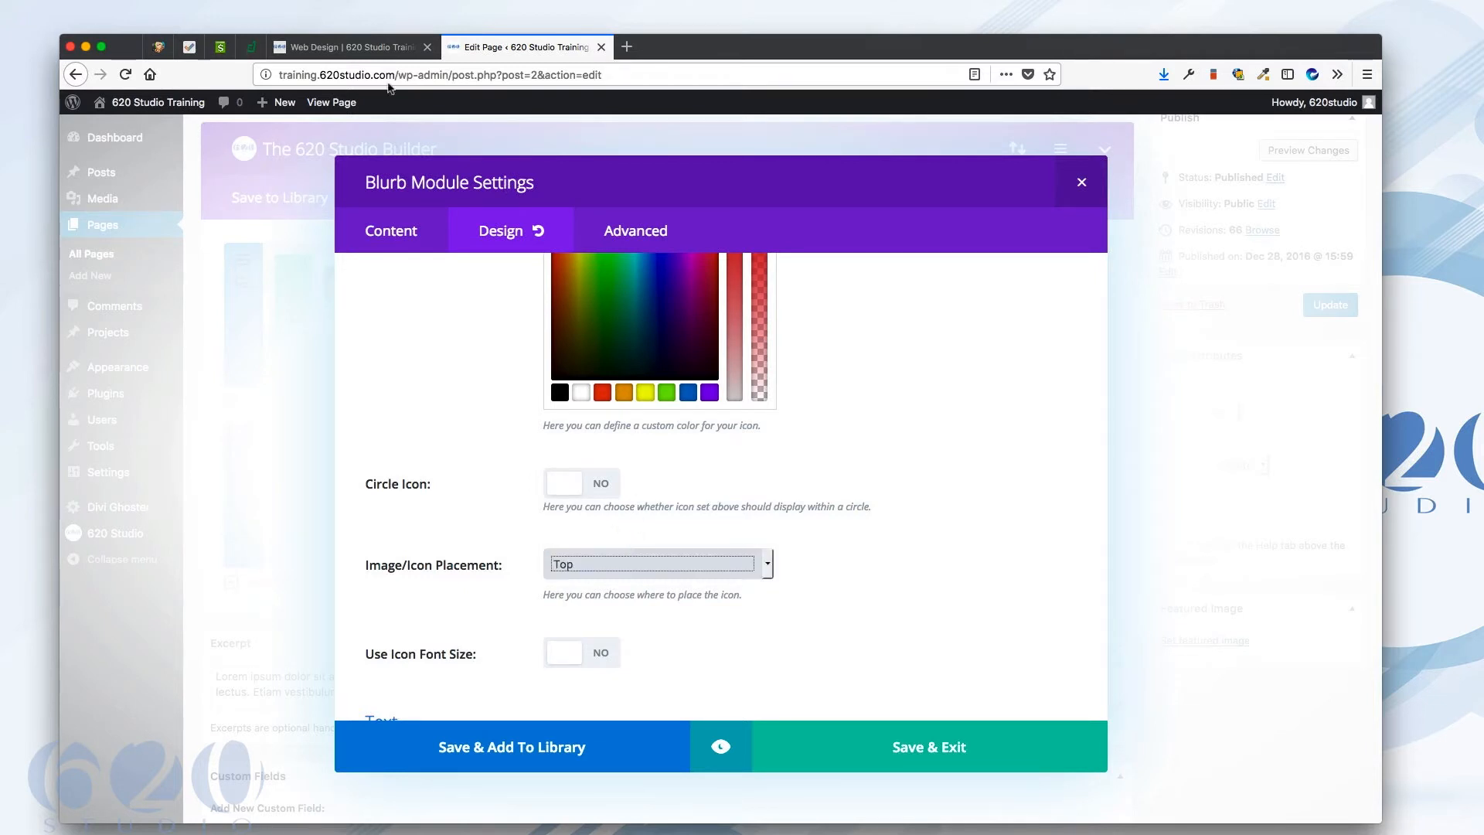
left_click(318, 46)
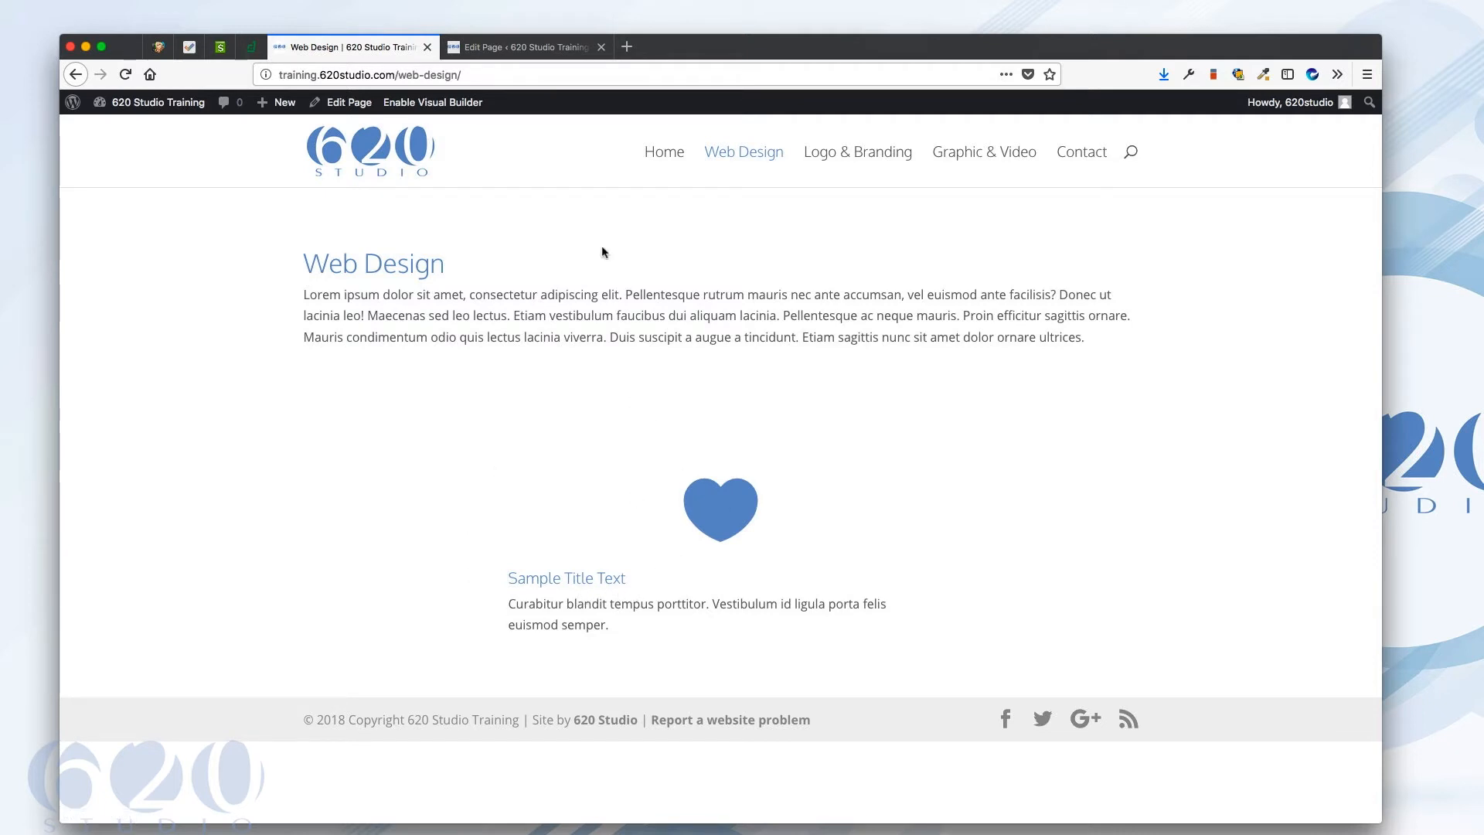
key("ctrl+Tab")
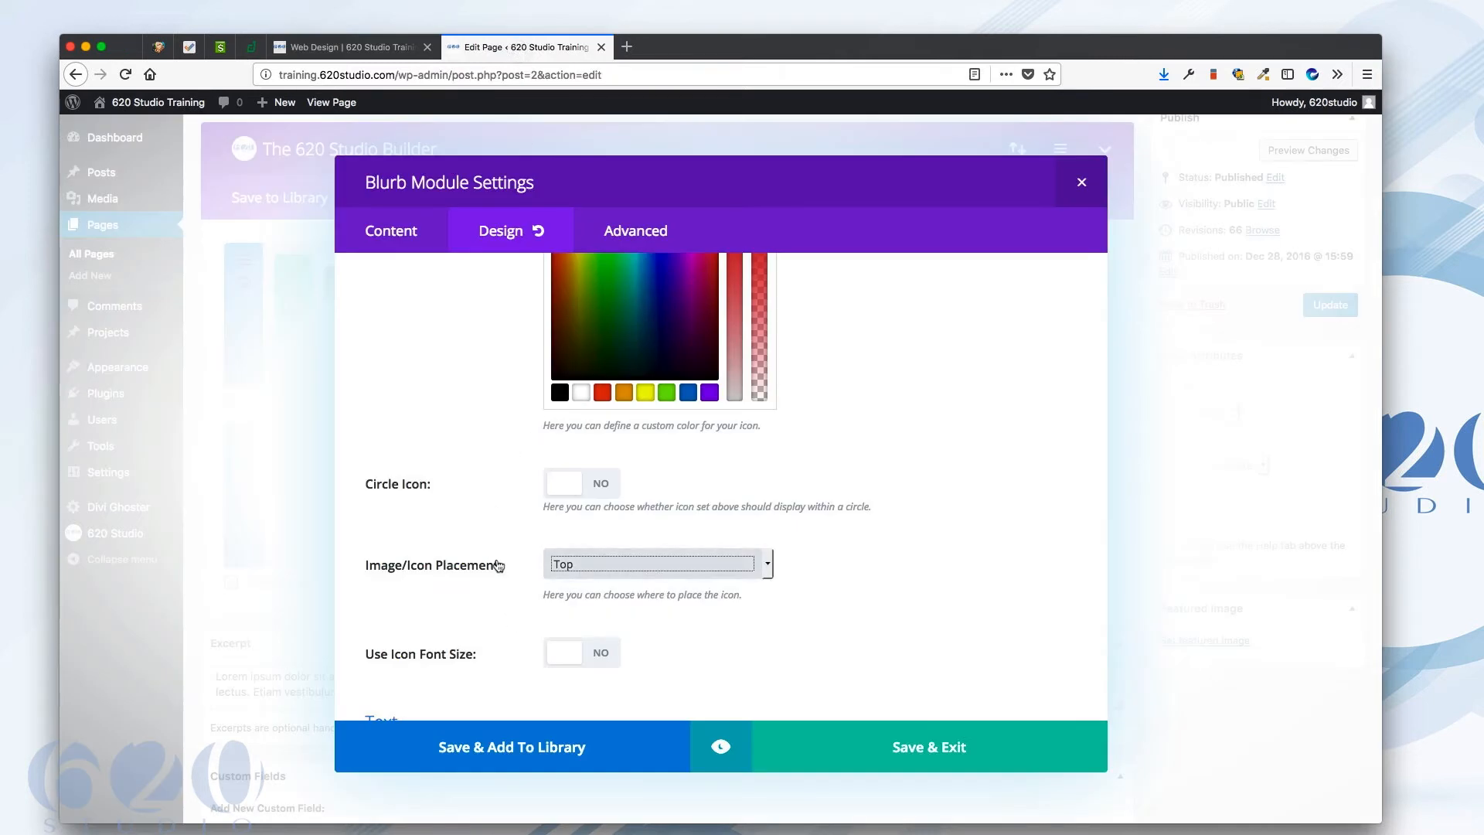
Turn on the custom icon font size for the blurb and set it to 110px.
scroll(487, 560, "down", 2)
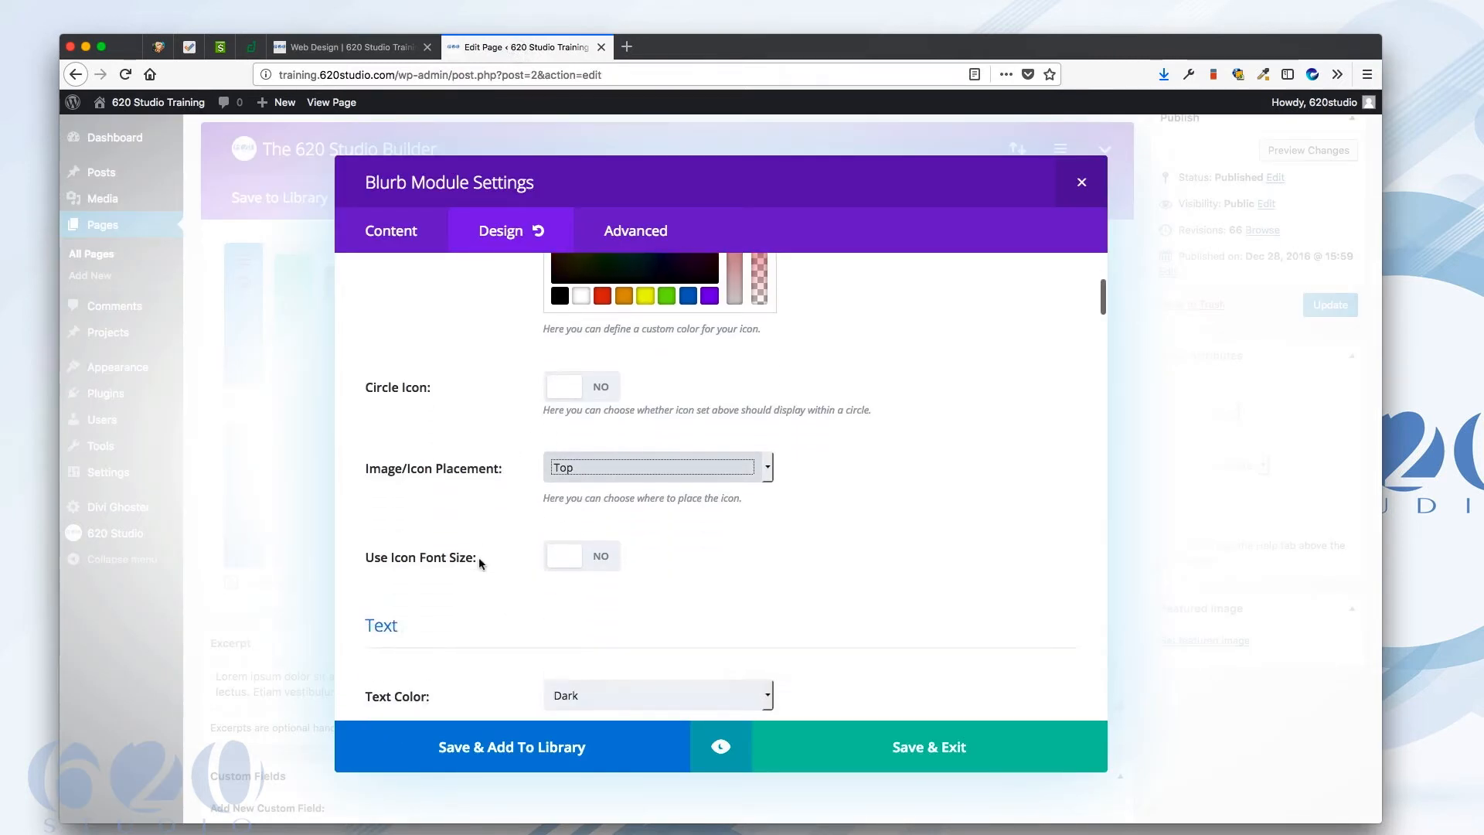
left_click(351, 47)
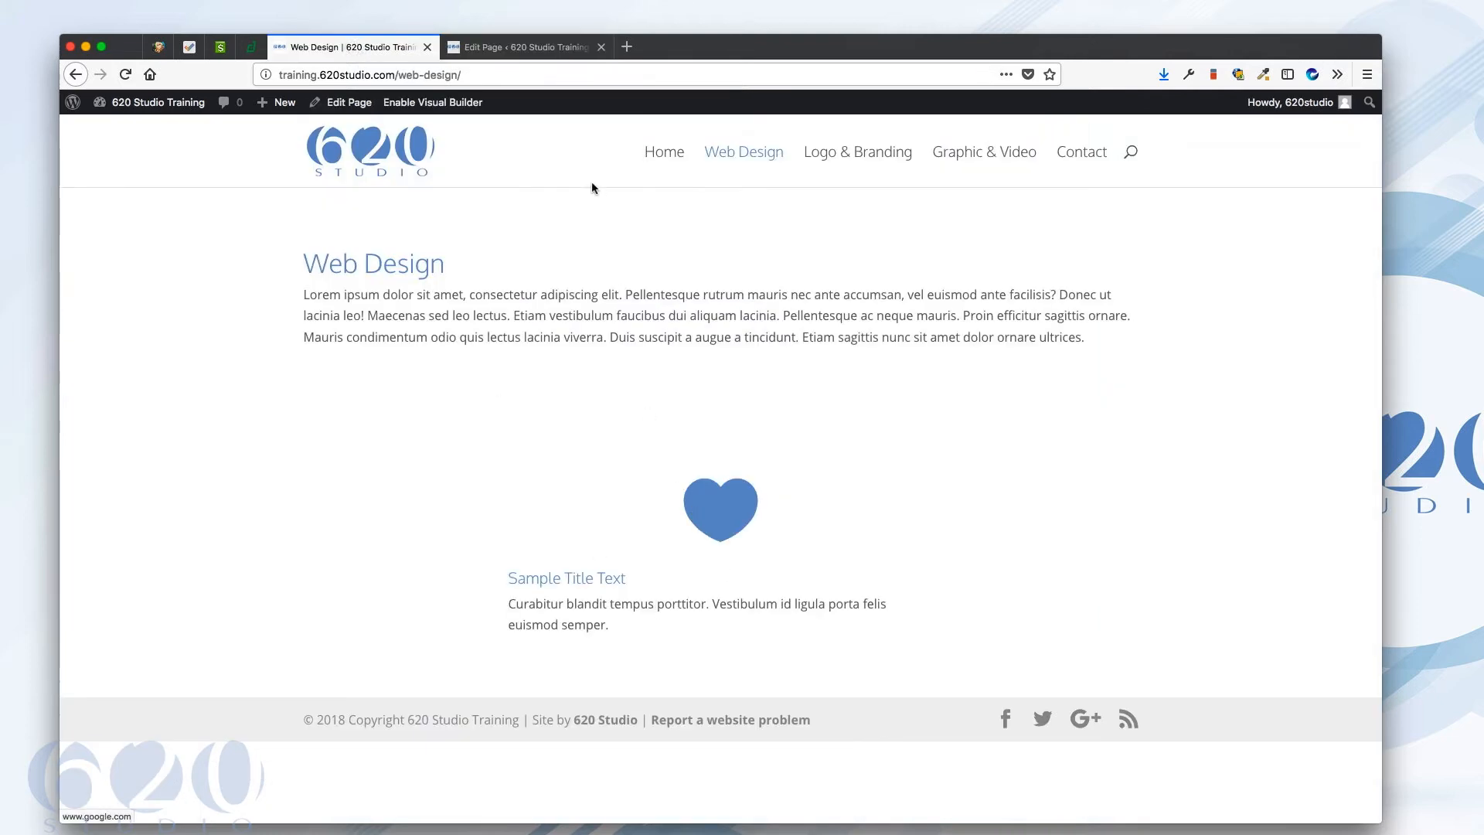
left_click(525, 47)
left_click(568, 554)
scroll(688, 601, "down", 4)
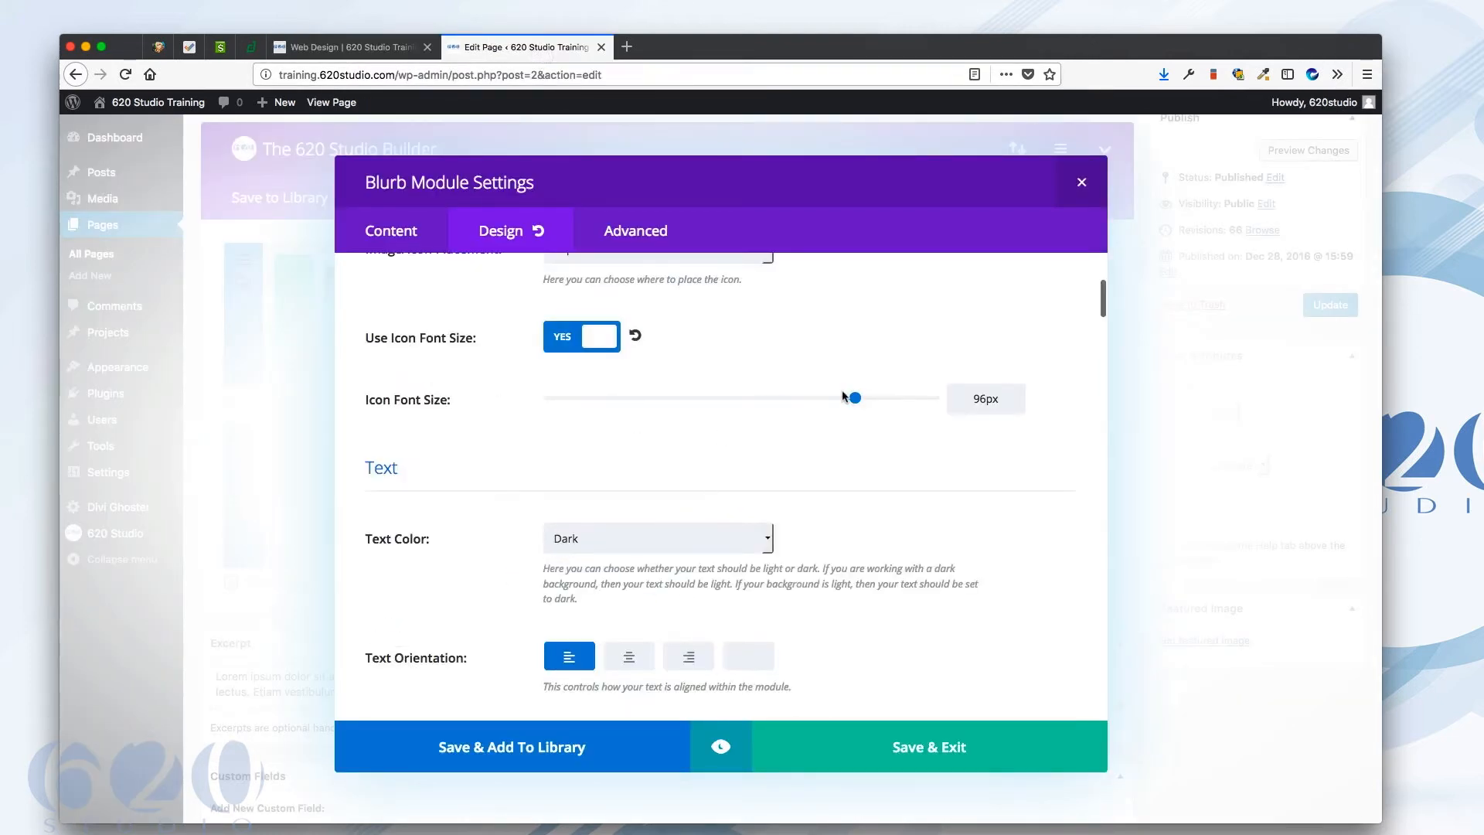
left_click_drag(855, 399, 893, 399)
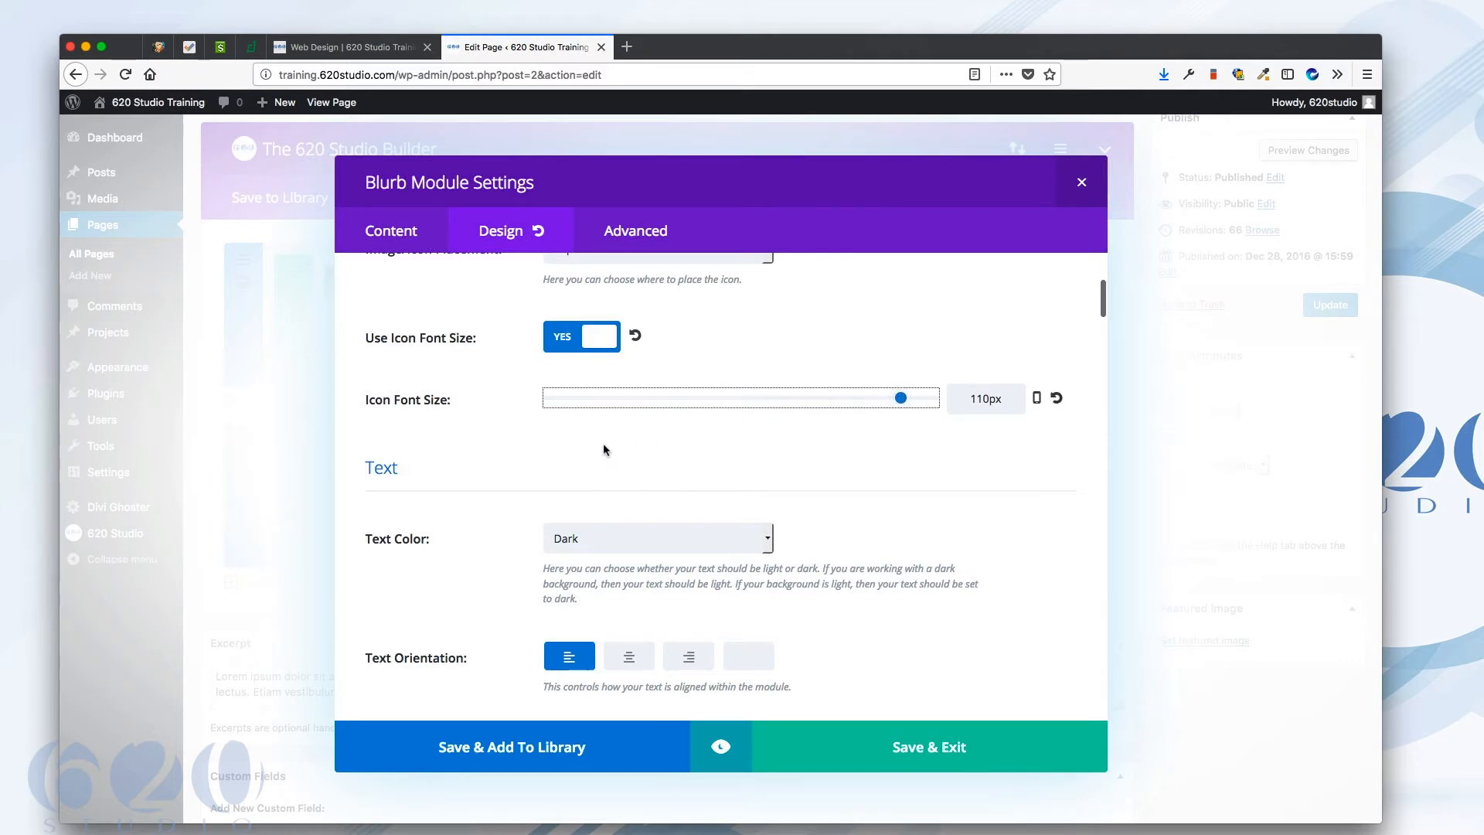
Check the text alignment on the live page and set the blurb's text orientation to centered.
scroll(608, 457, "down", 2)
scroll(608, 458, "down", 1)
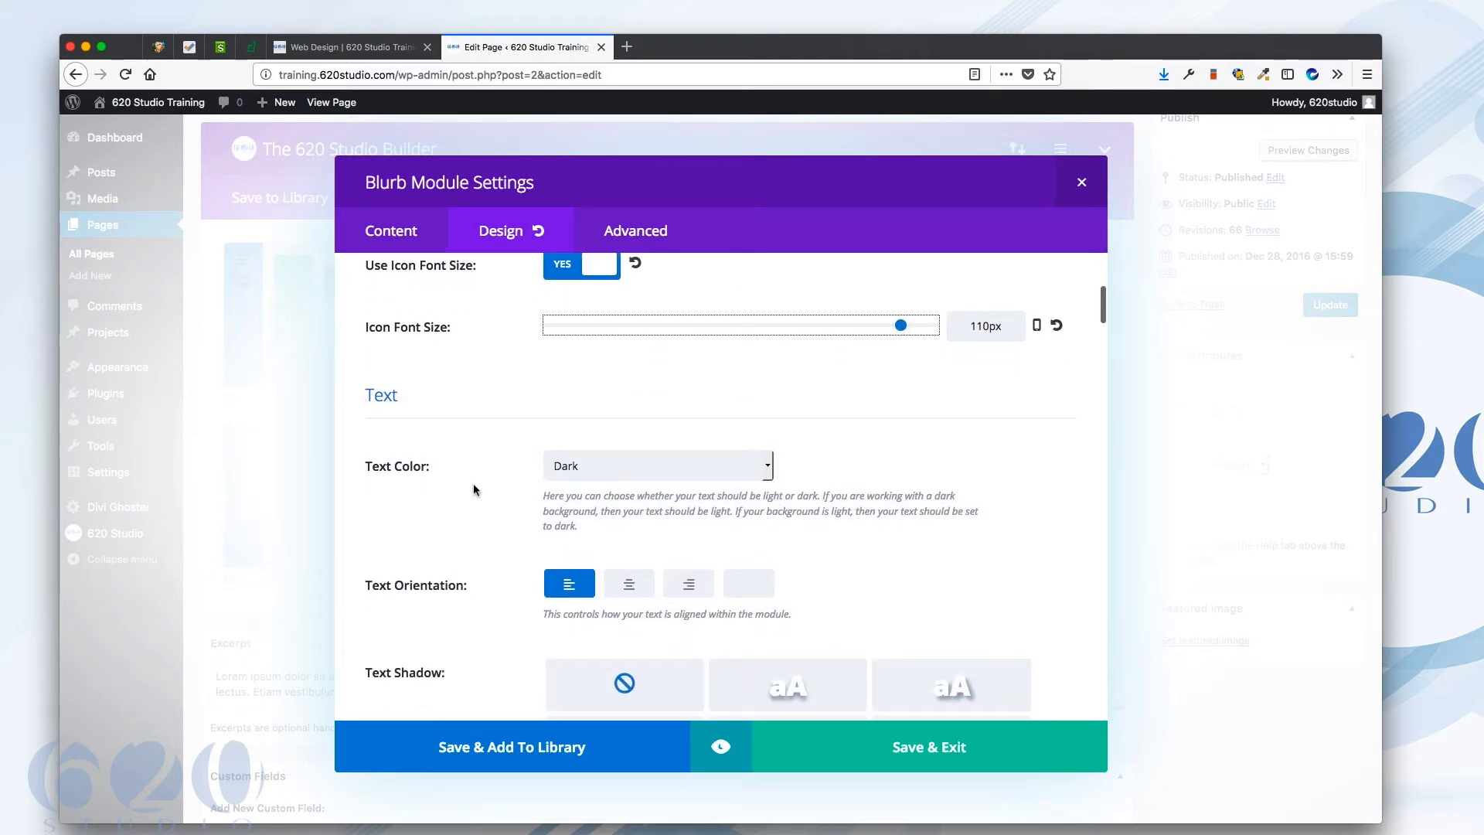
left_click(347, 47)
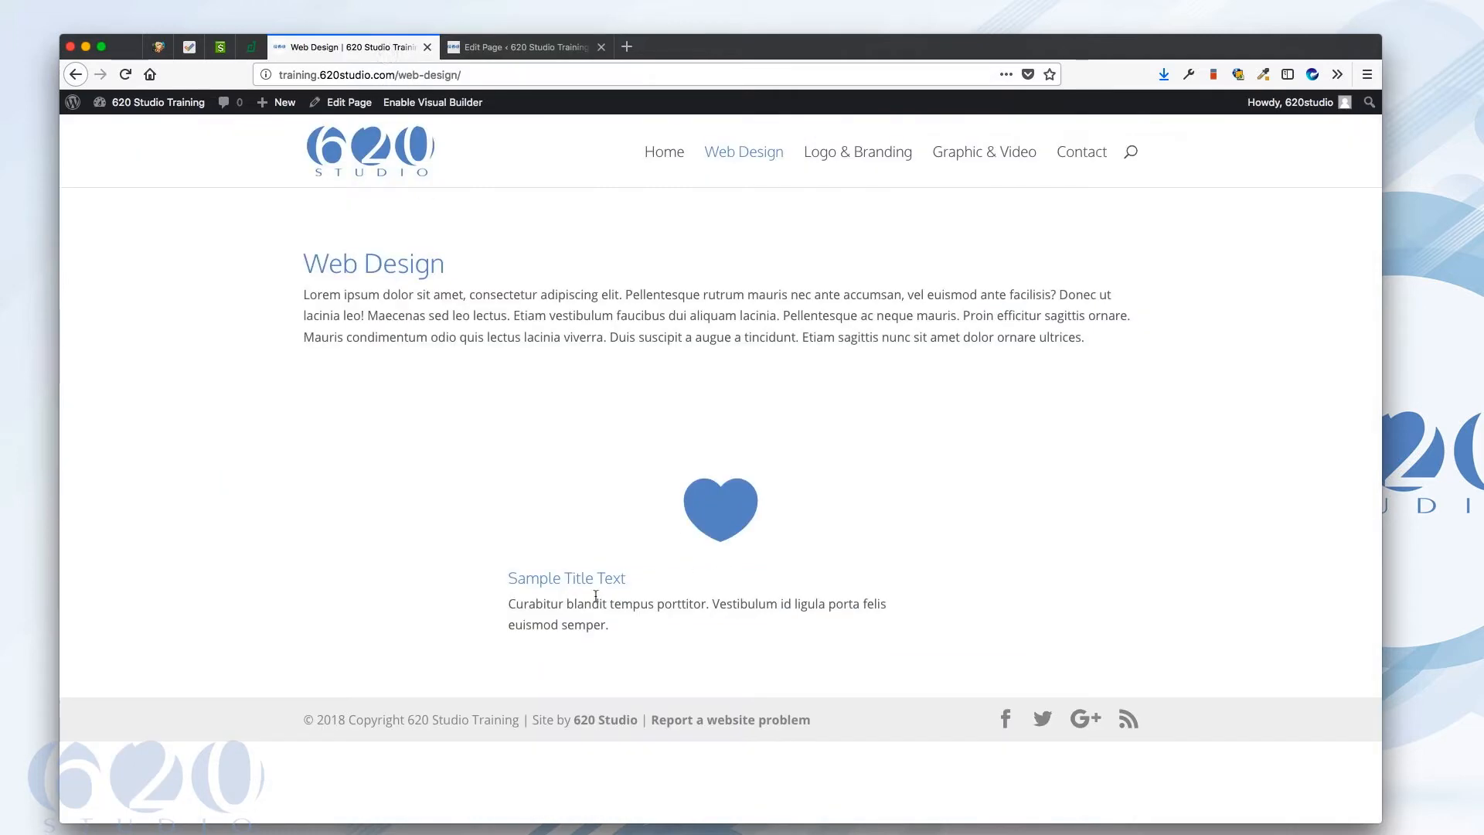
left_click(526, 46)
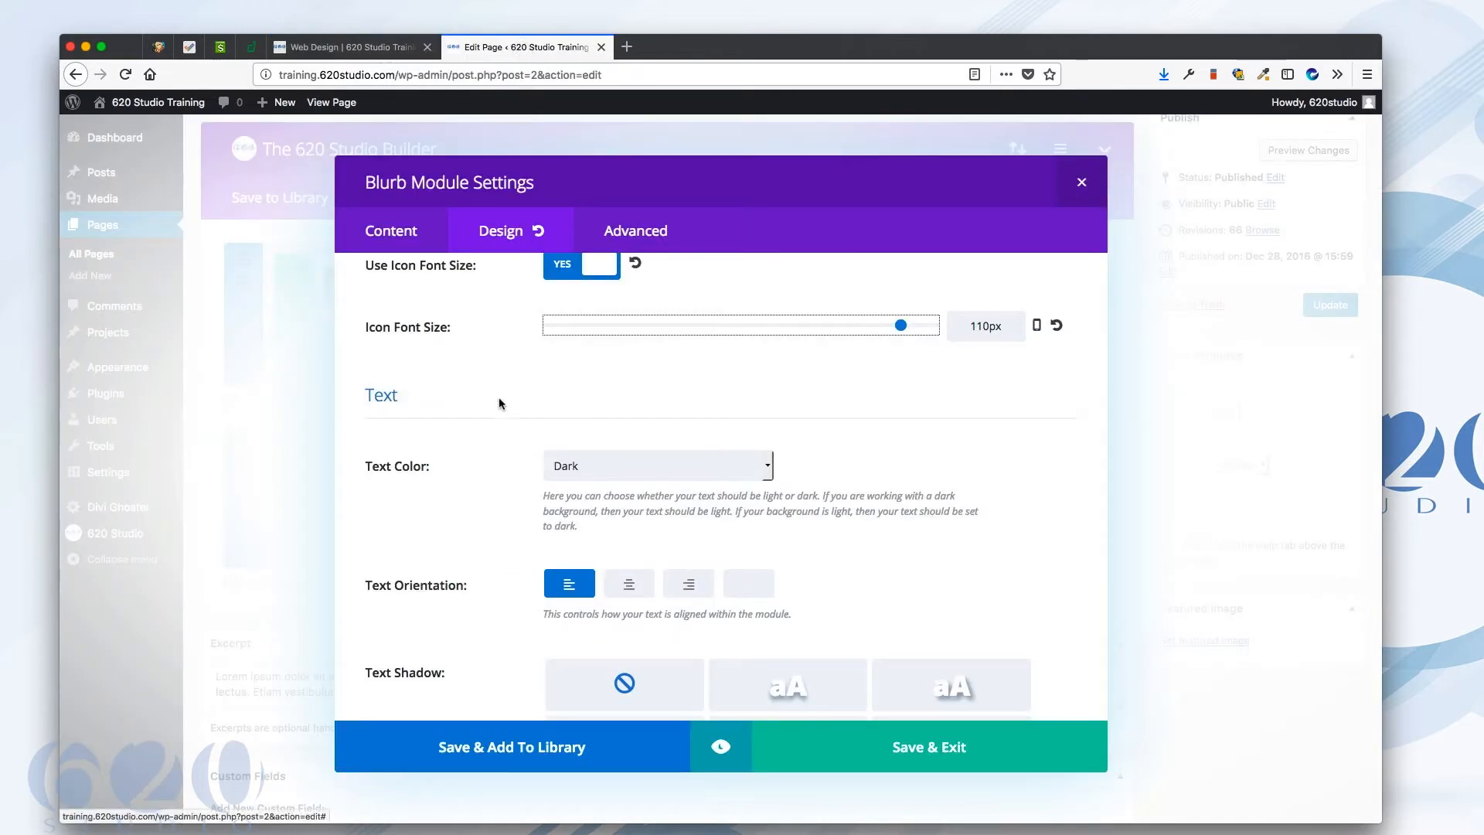
scroll(497, 394, "down", 3)
left_click(629, 402)
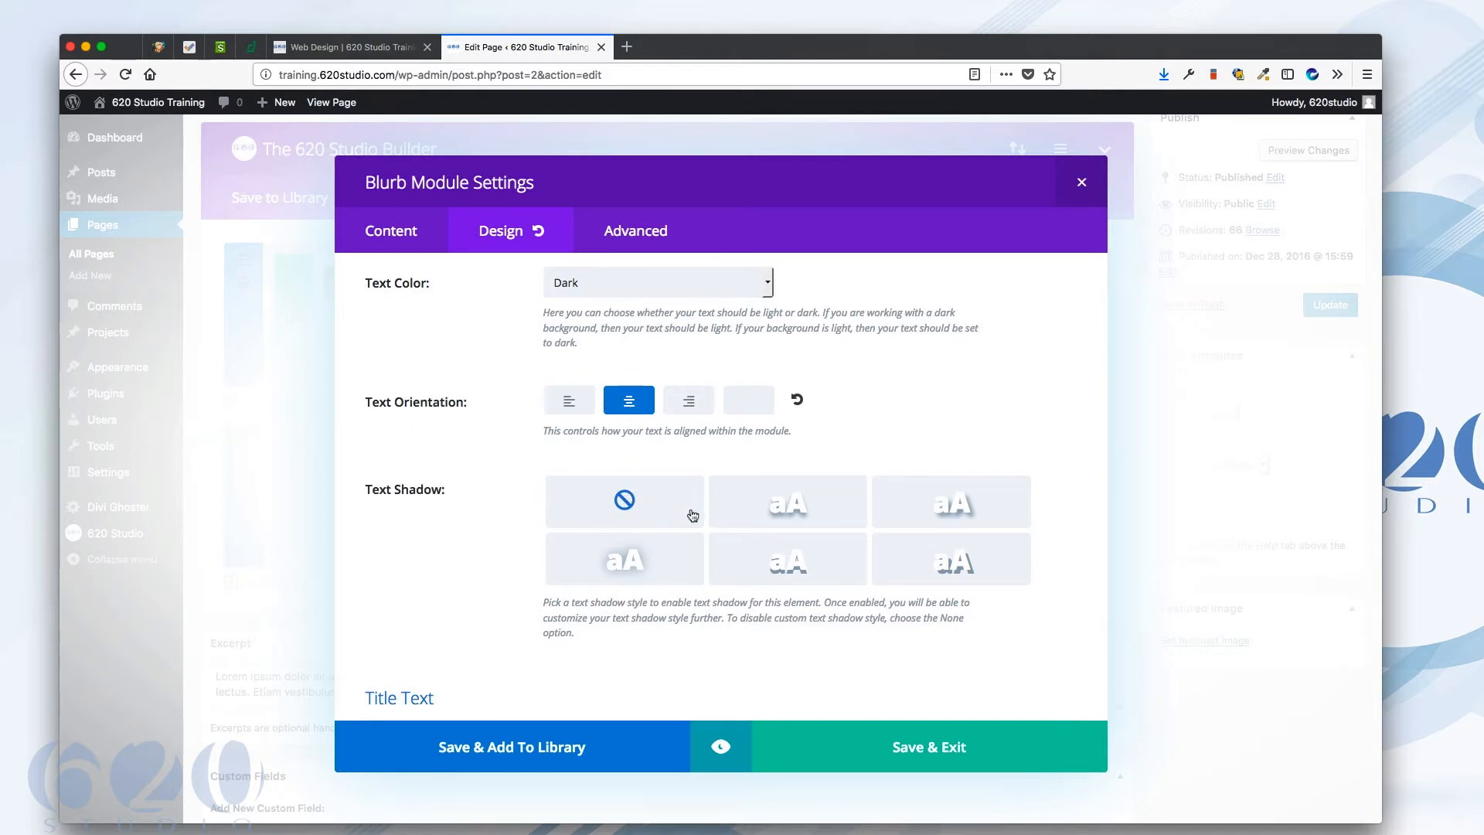
Set the blurb's title text size to 30, keeping the H4 heading level.
scroll(701, 514, "down", 5)
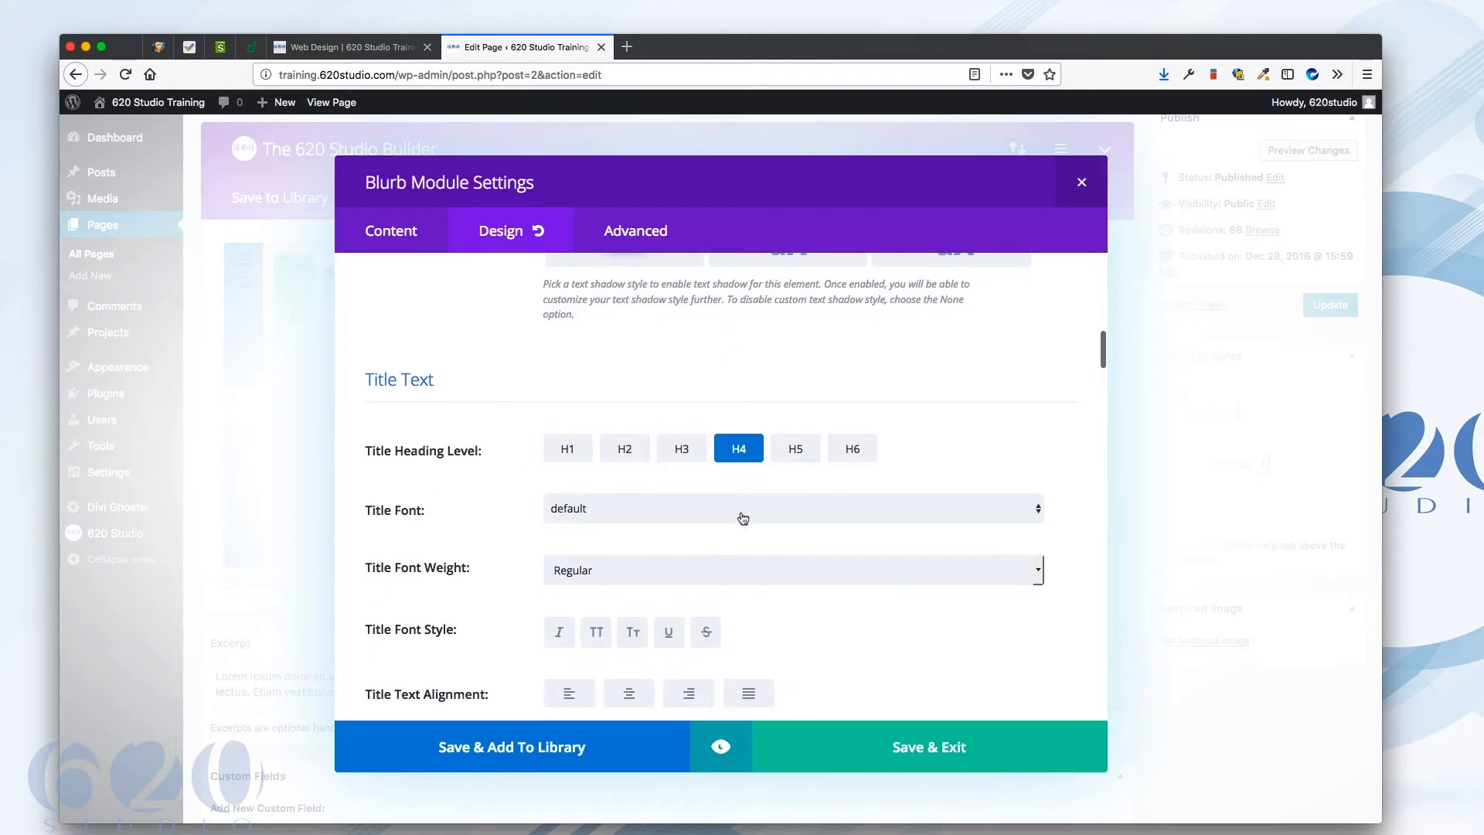
scroll(481, 432, "down", 2)
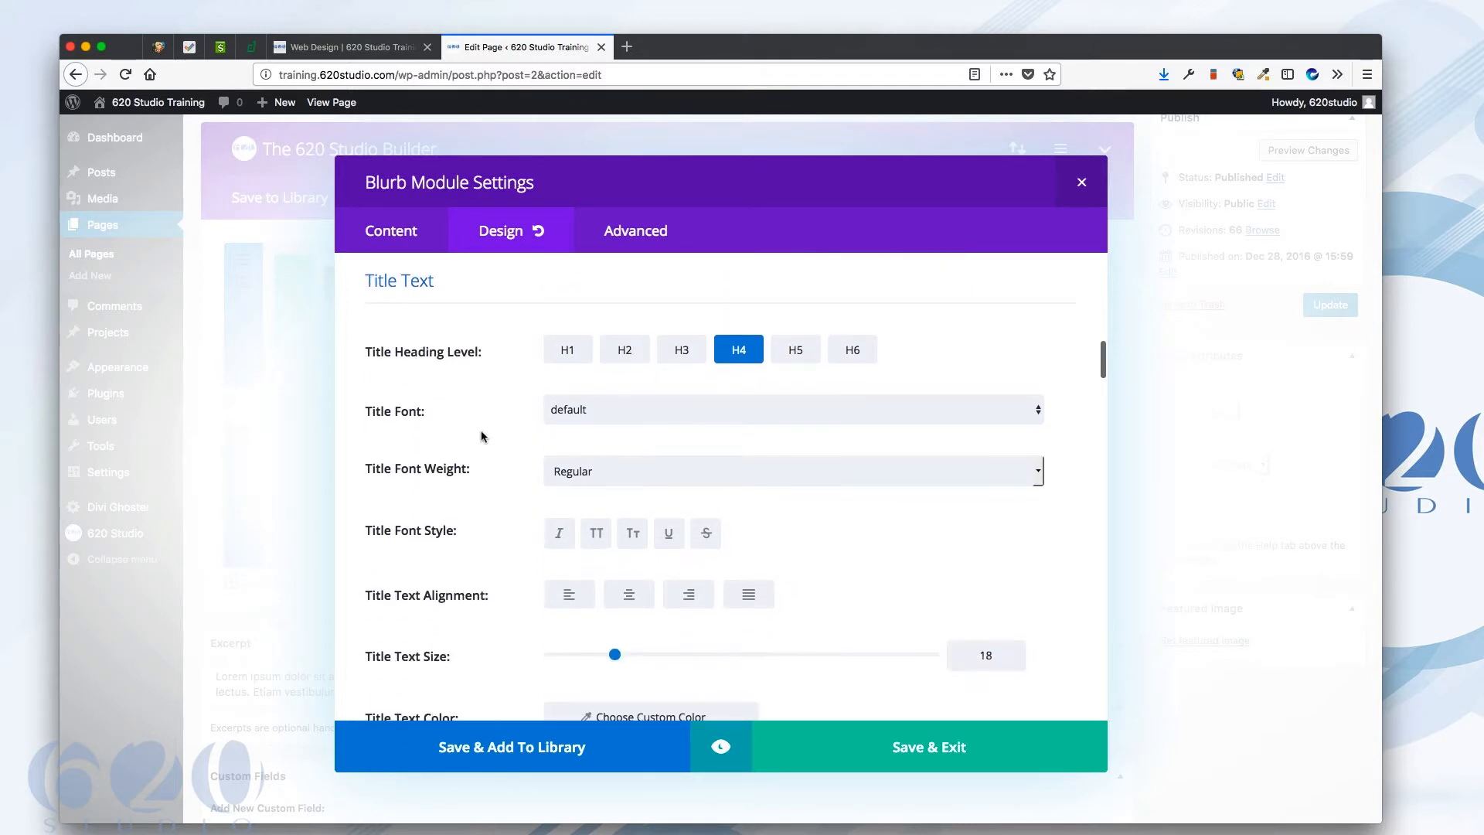
left_click(338, 48)
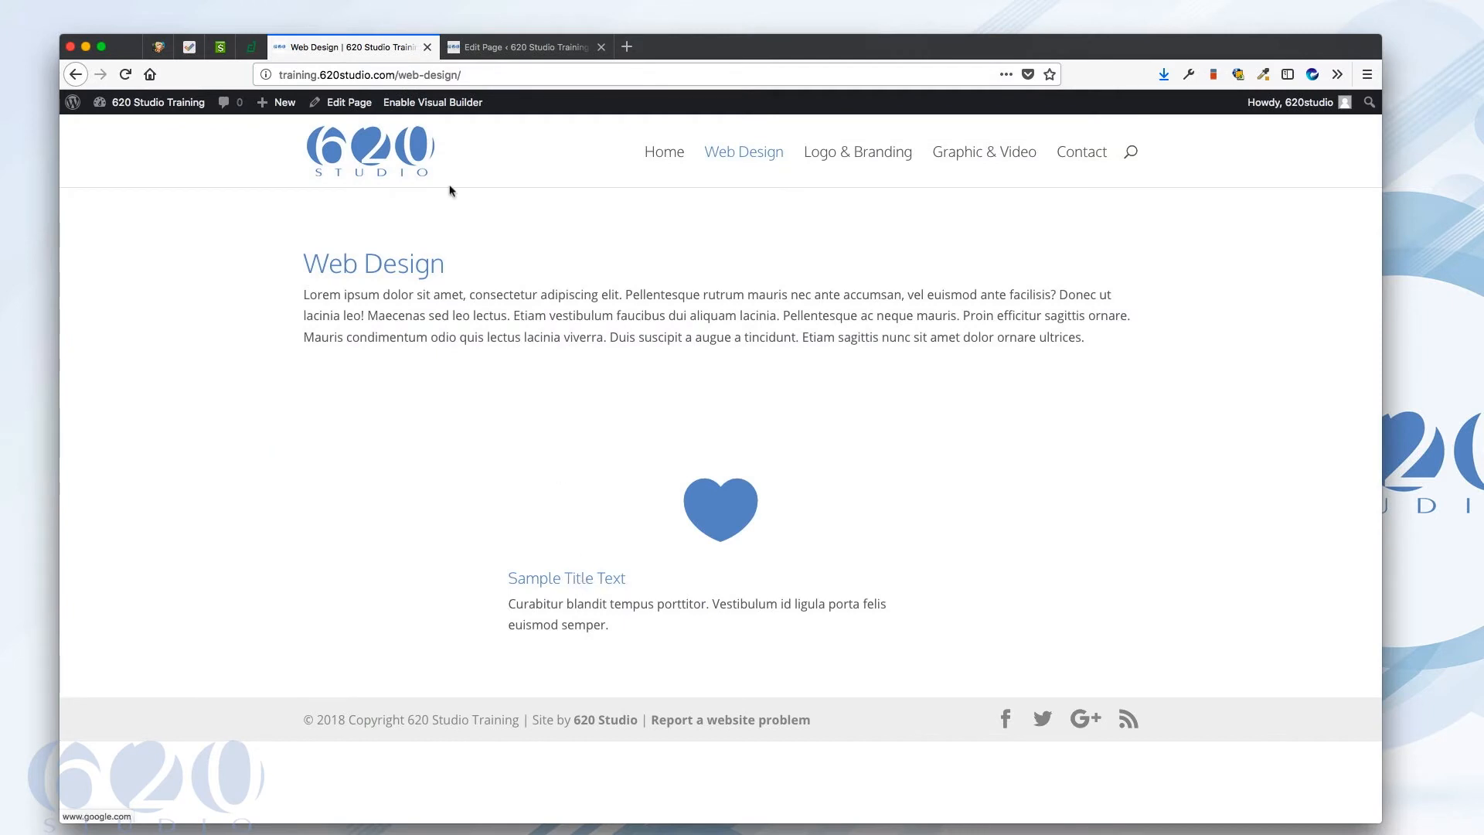
left_click(510, 47)
left_click_drag(615, 654, 661, 656)
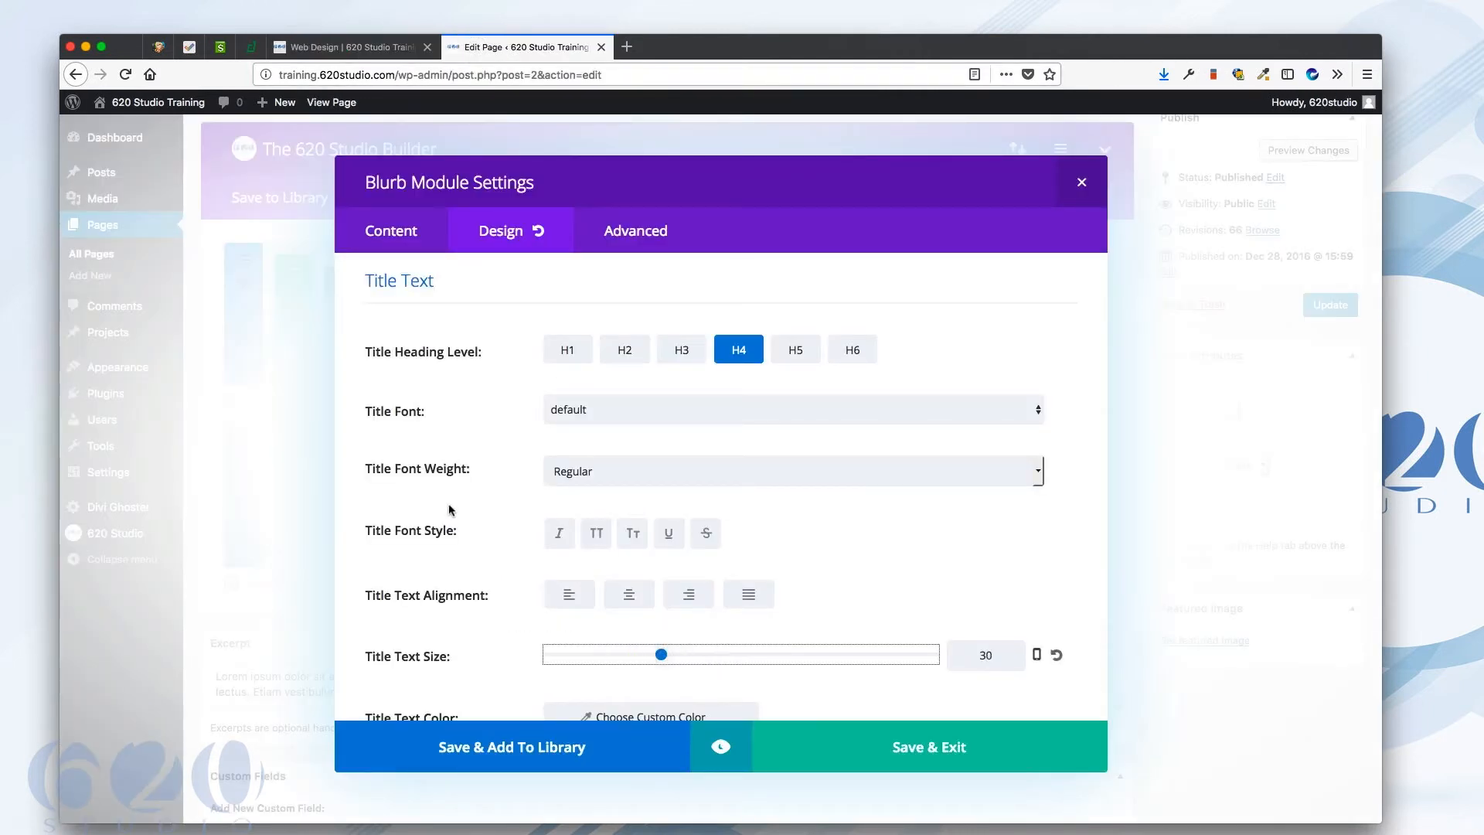
Save the blurb's design settings, update the page, and reload the live Web Design page to check the styling.
scroll(447, 504, "down", 3)
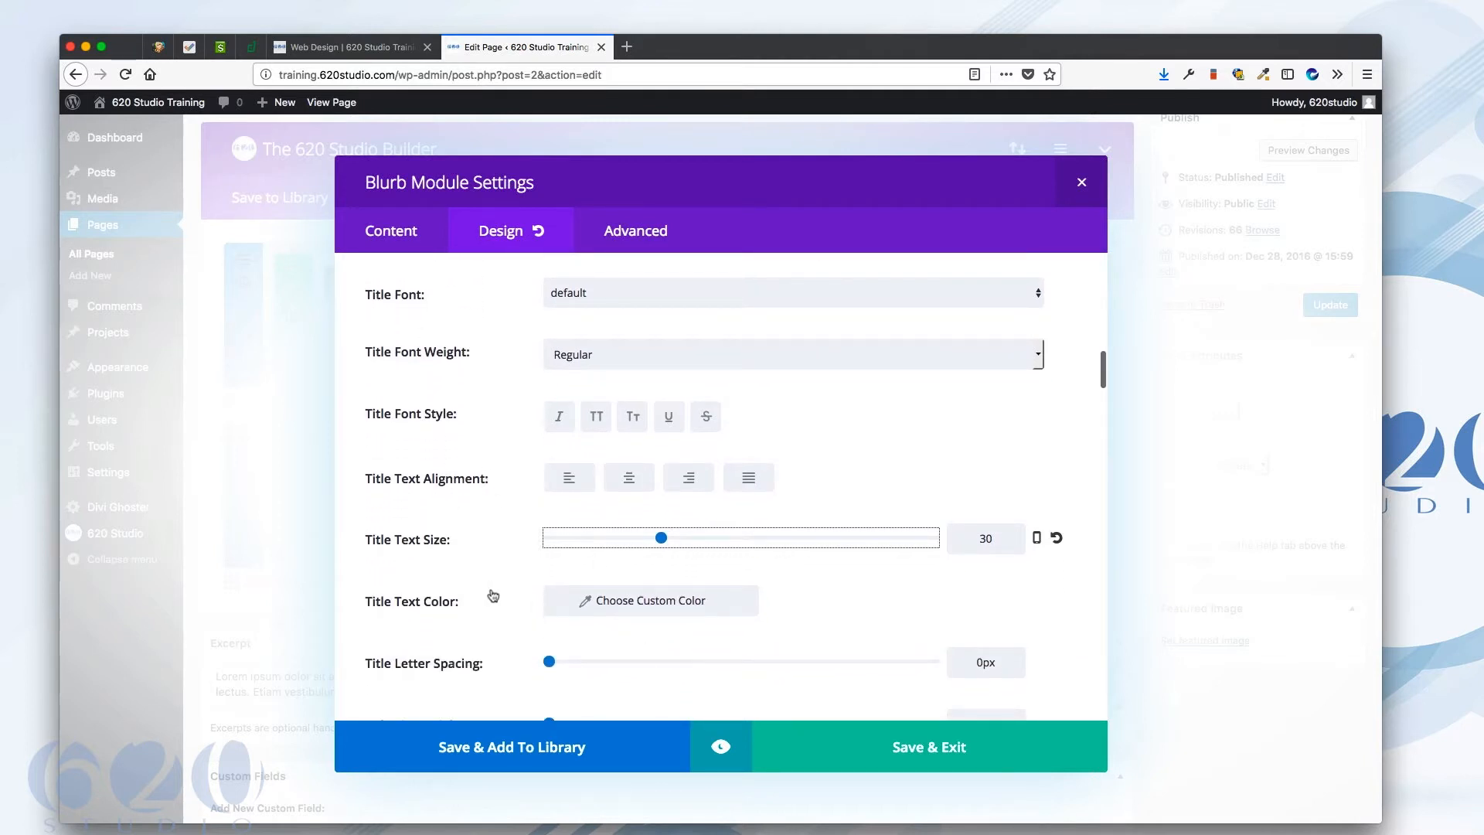
scroll(500, 602, "down", 4)
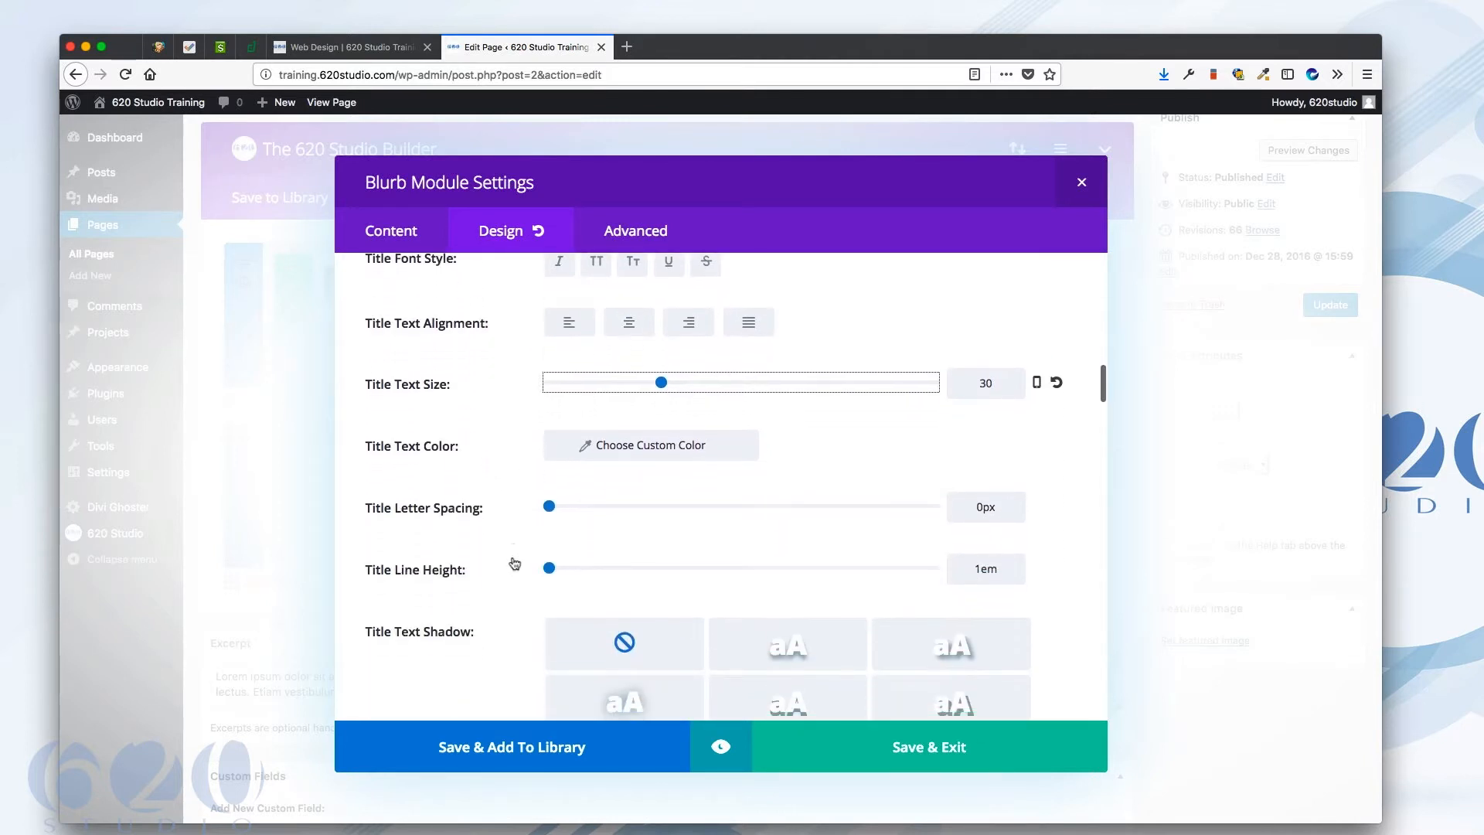
scroll(515, 563, "up", 1)
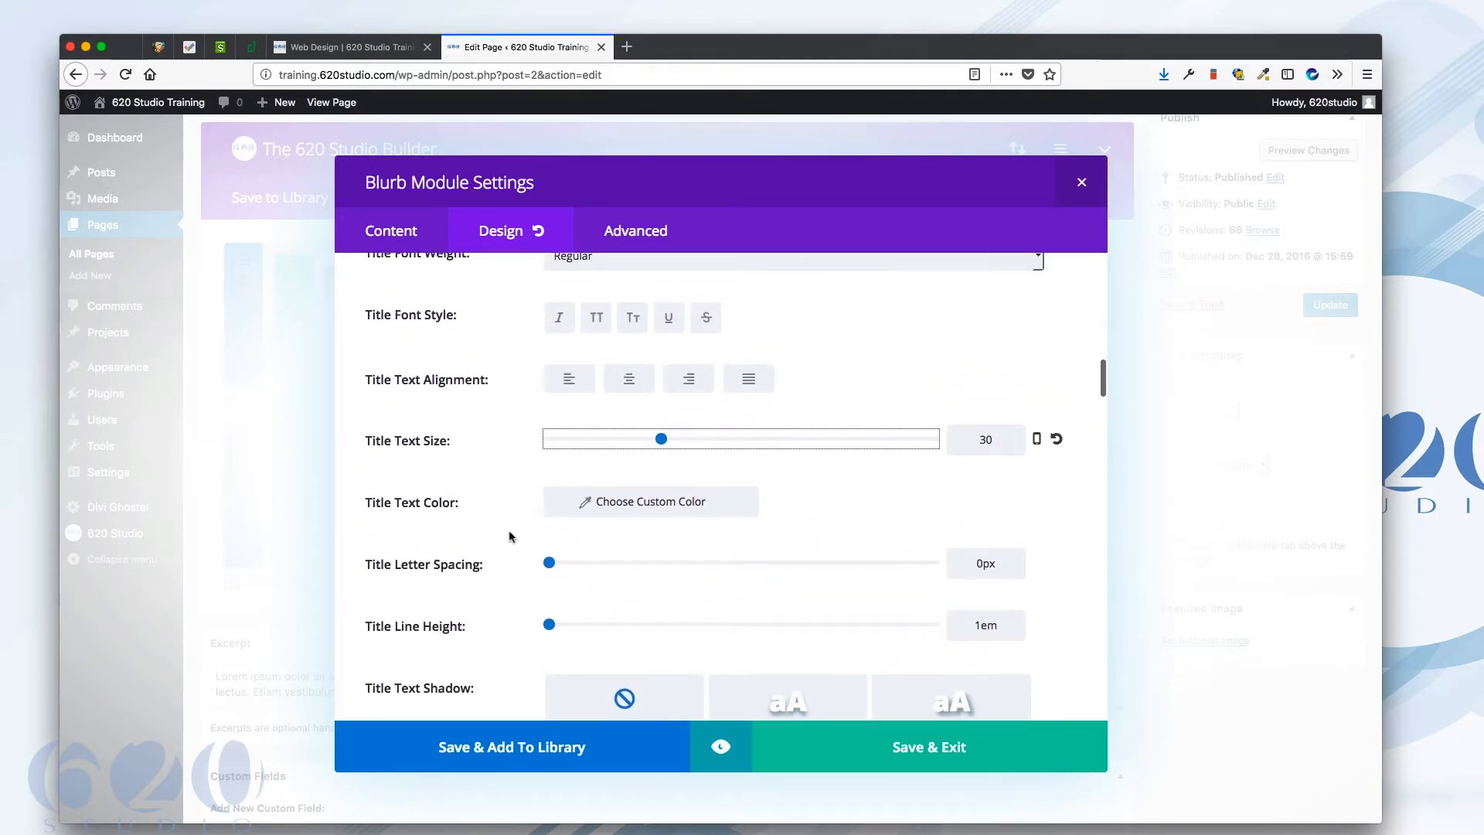
left_click(927, 753)
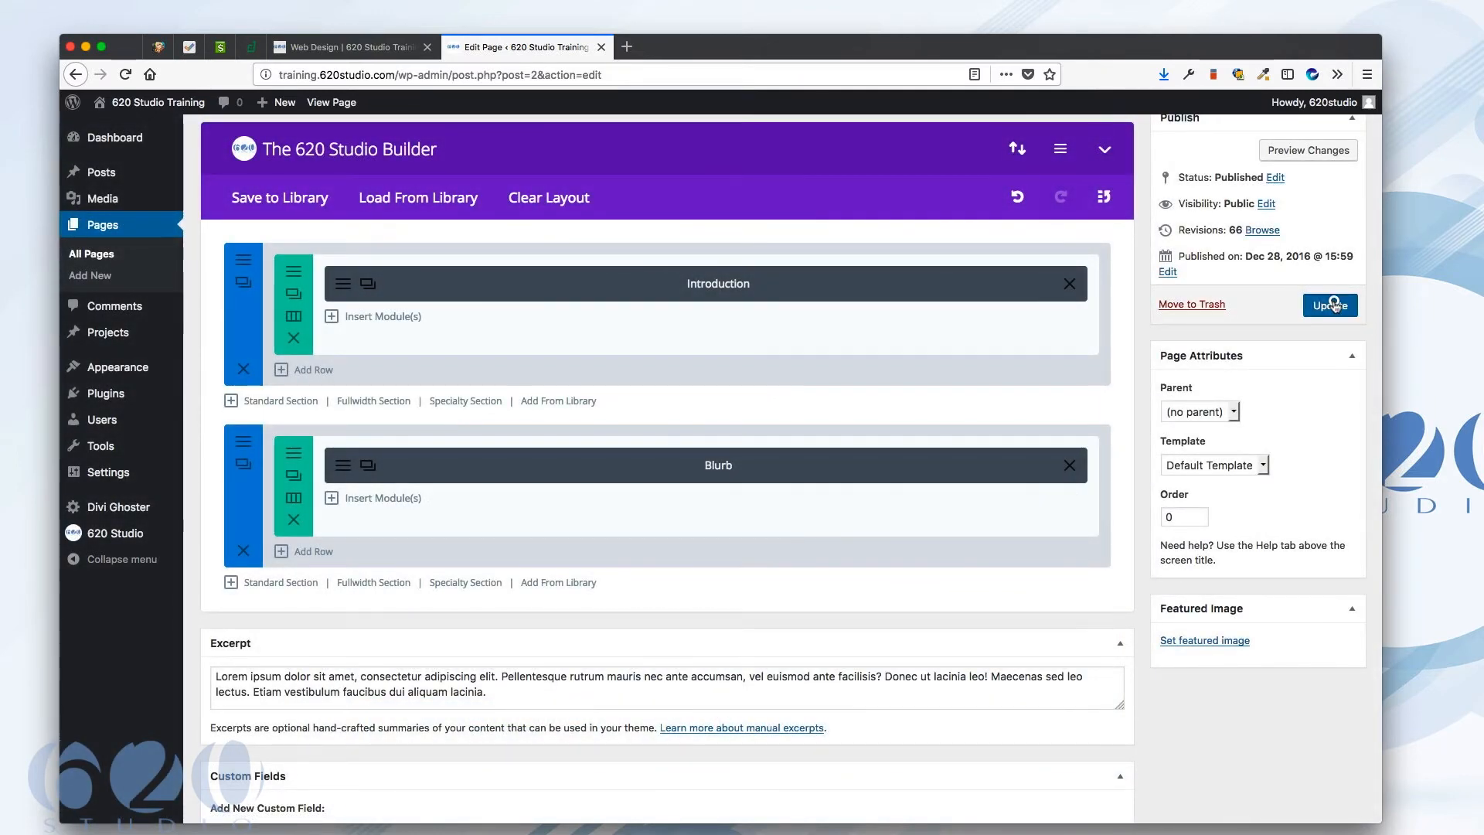
left_click(1331, 306)
left_click(363, 48)
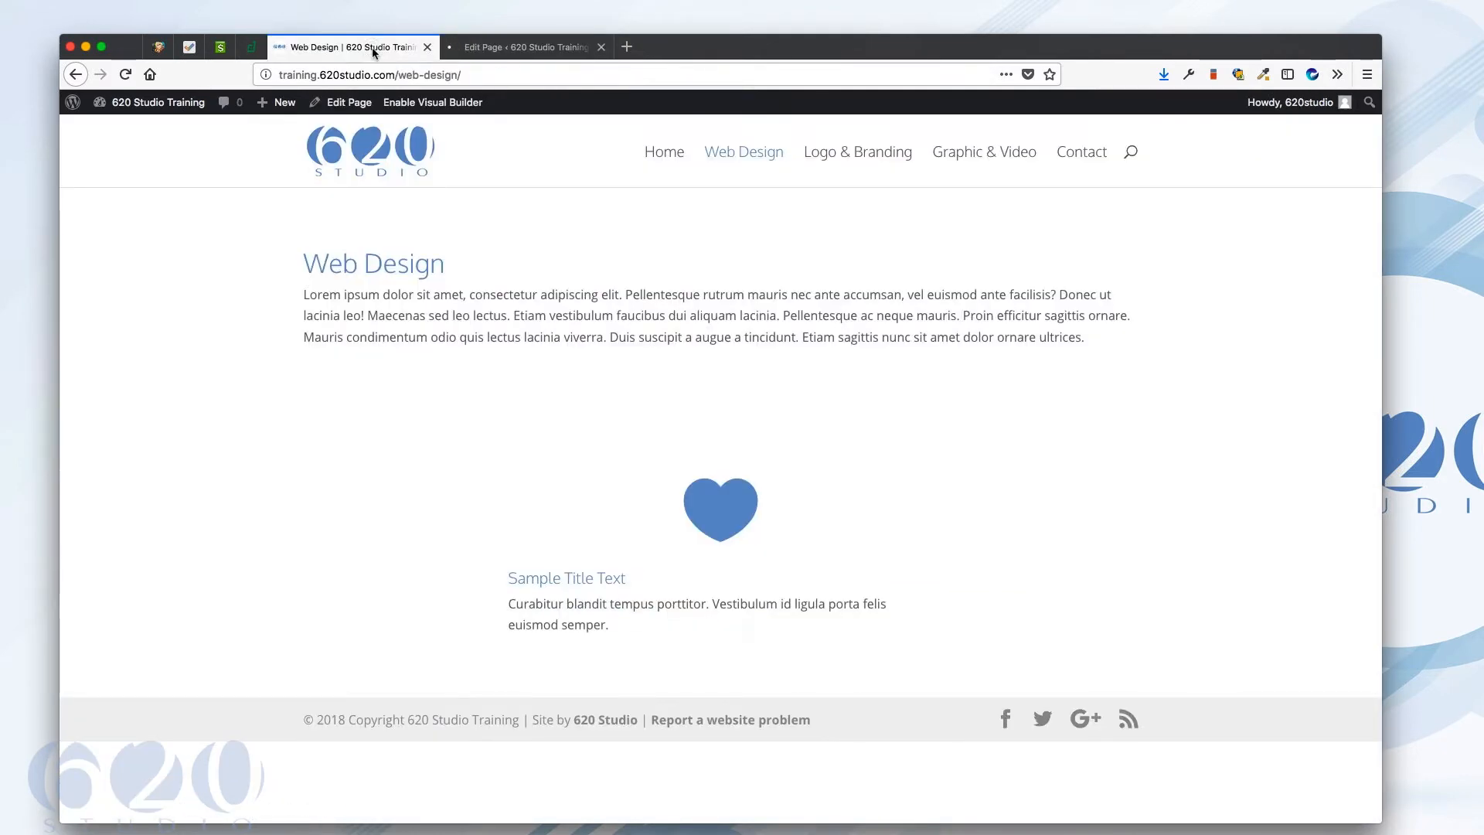
key("super+r")
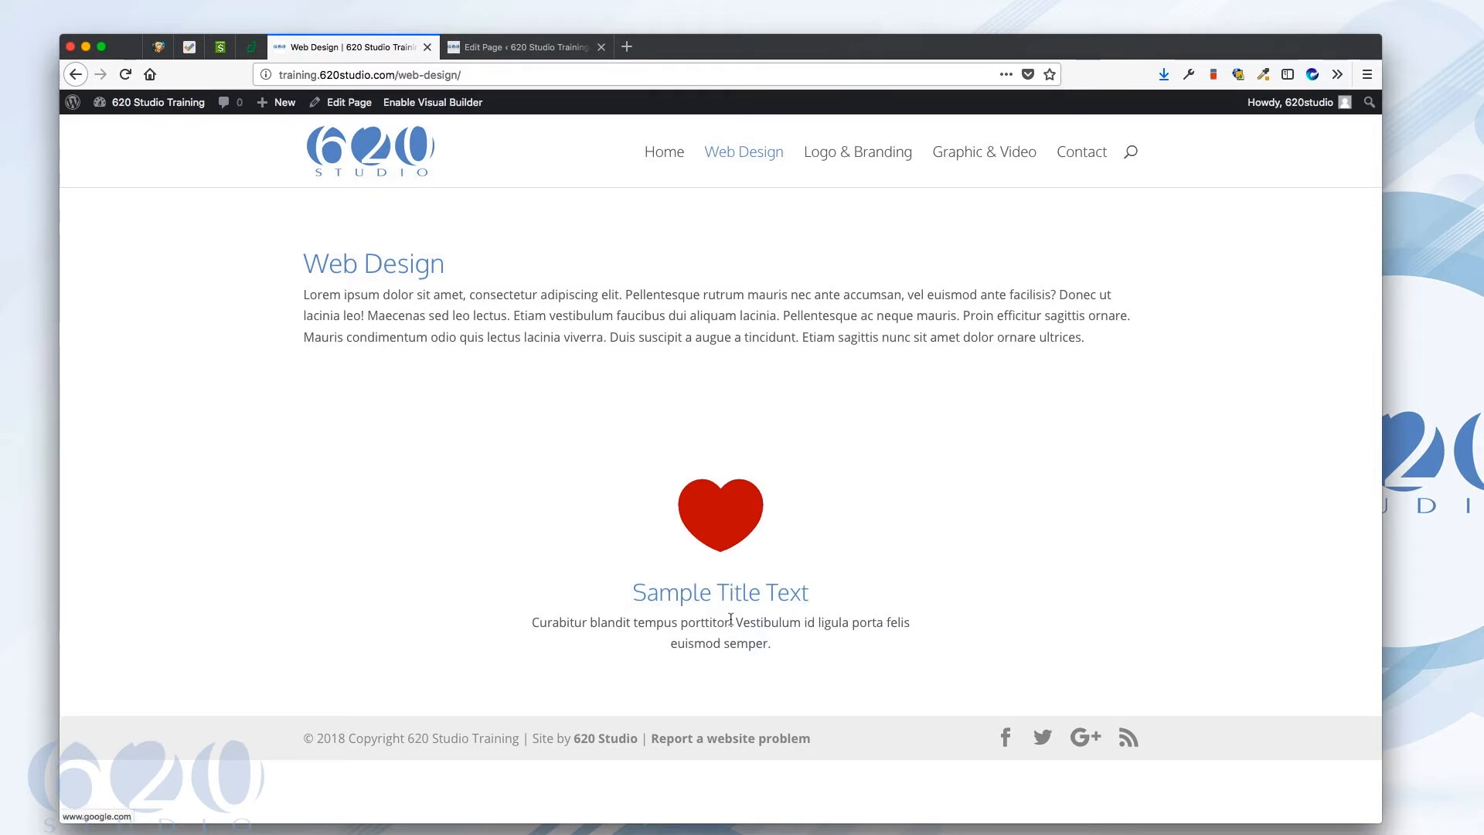
Test the link on the live page's red heart icon and close the Google page it opens.
left_click(521, 48)
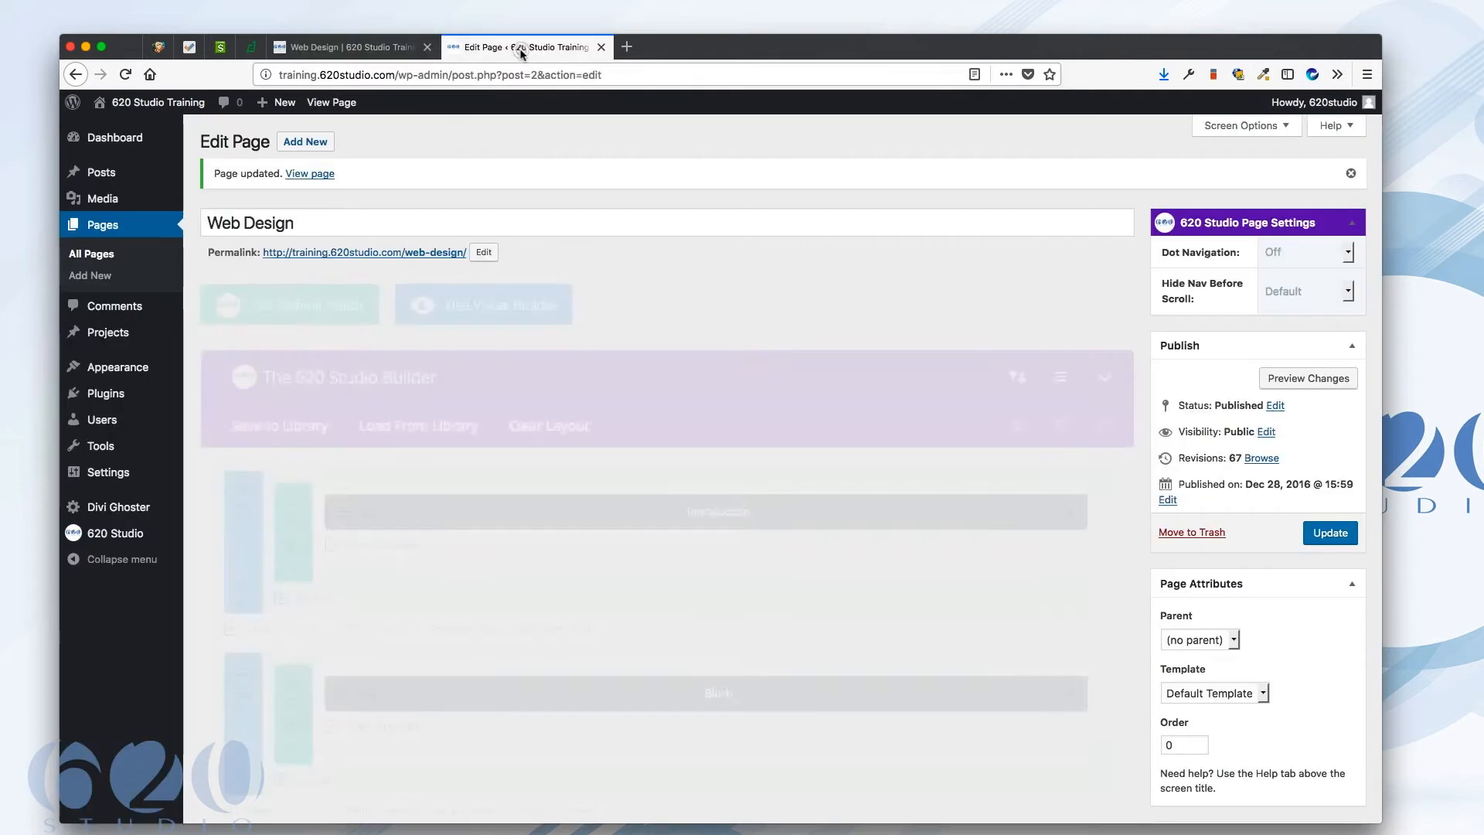
left_click(384, 47)
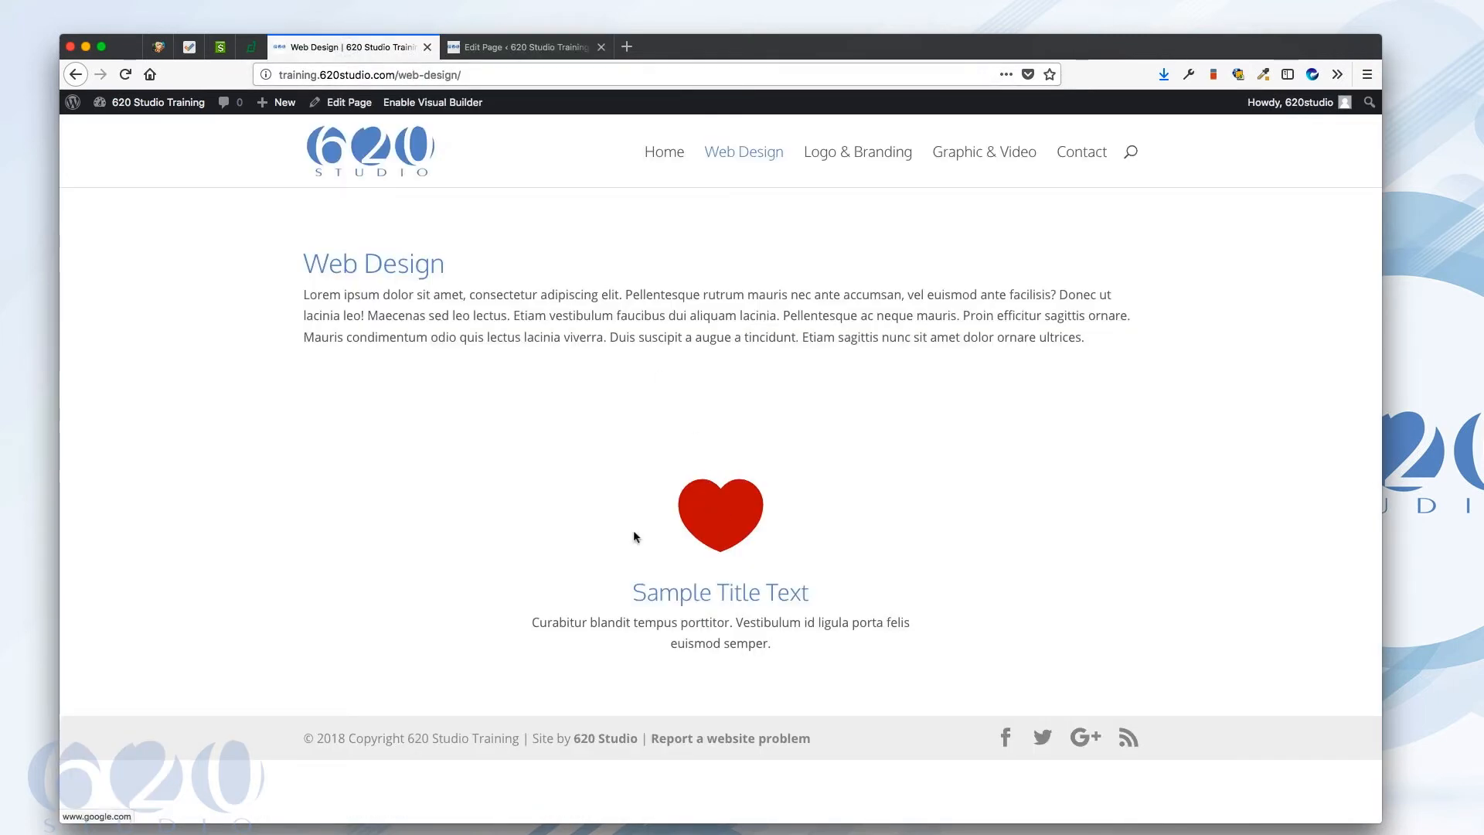
left_click(708, 526)
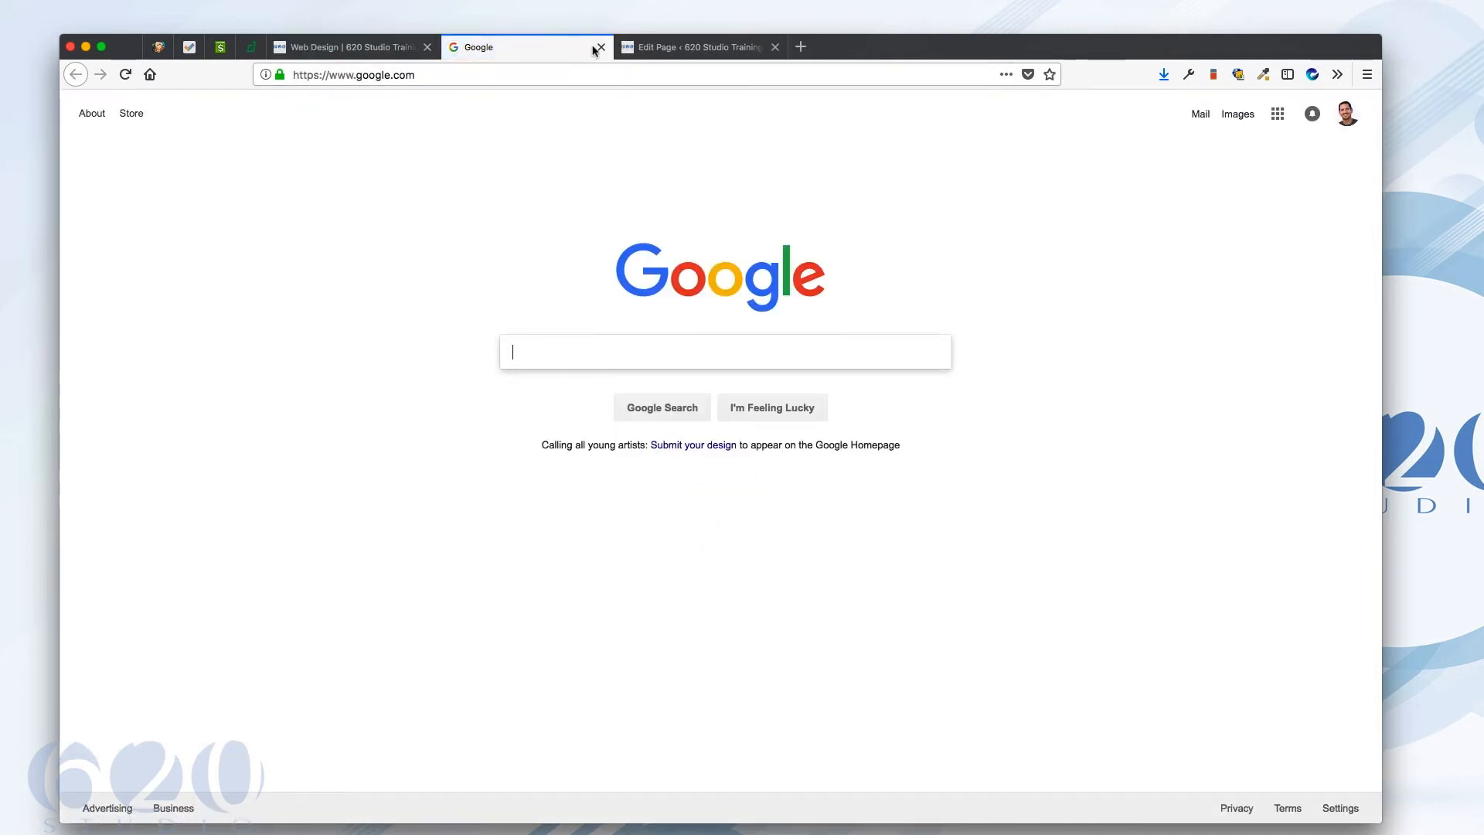
left_click(600, 47)
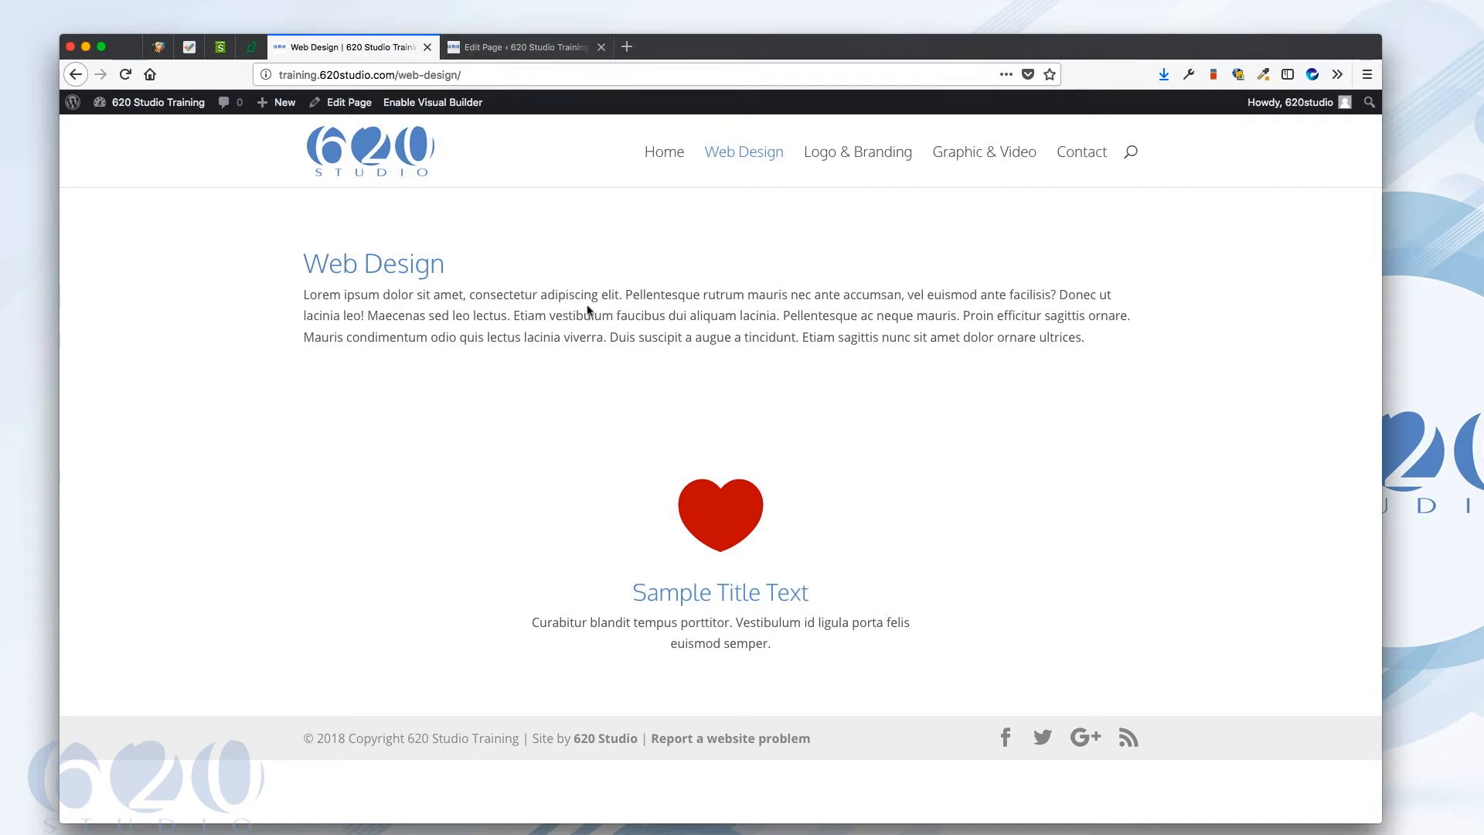
In the page editor, change the Blurb row's layout to three equal 1/3 columns.
left_click(497, 51)
scroll(689, 423, "down", 1)
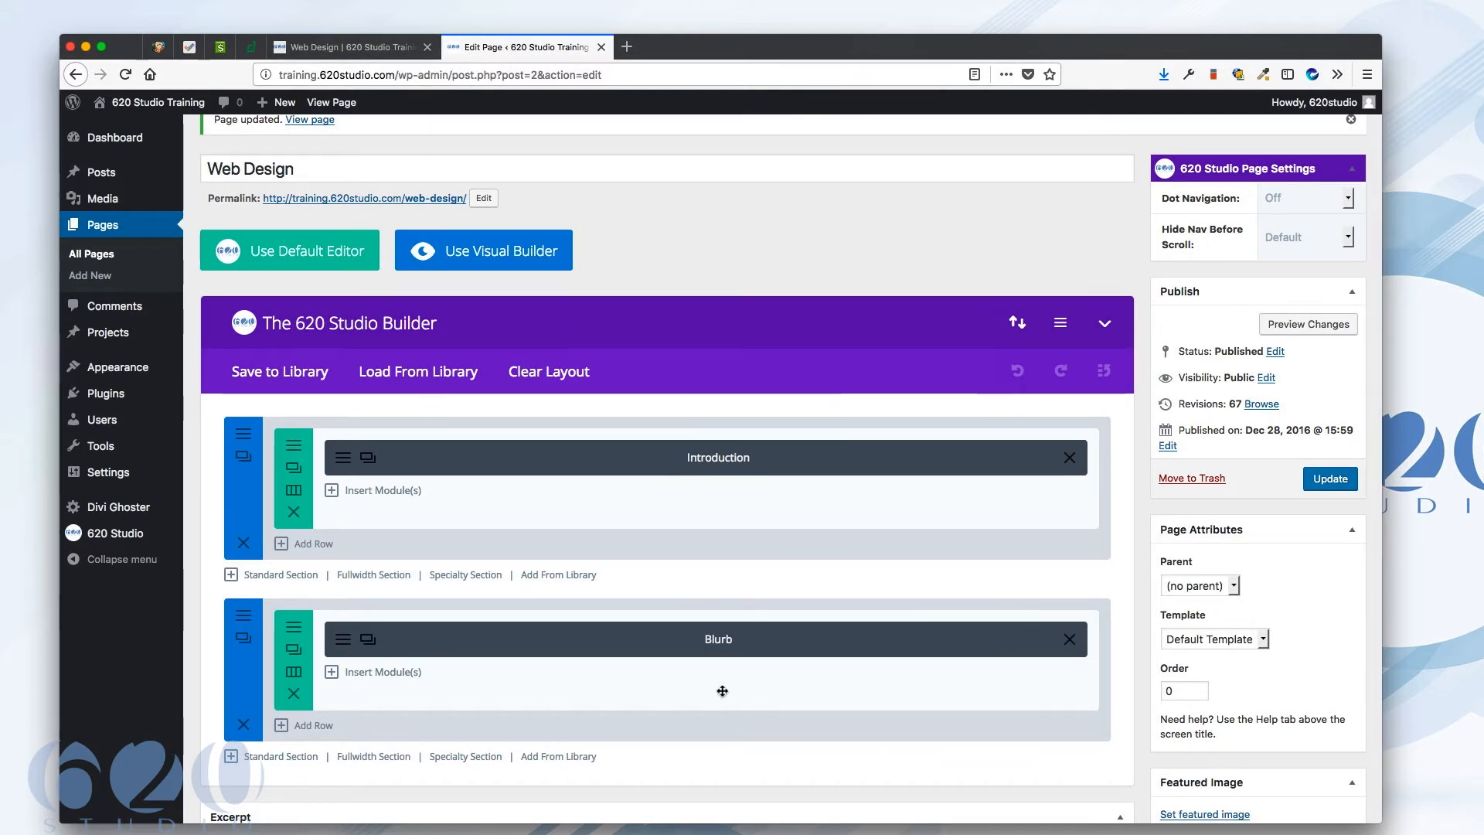
left_click(362, 48)
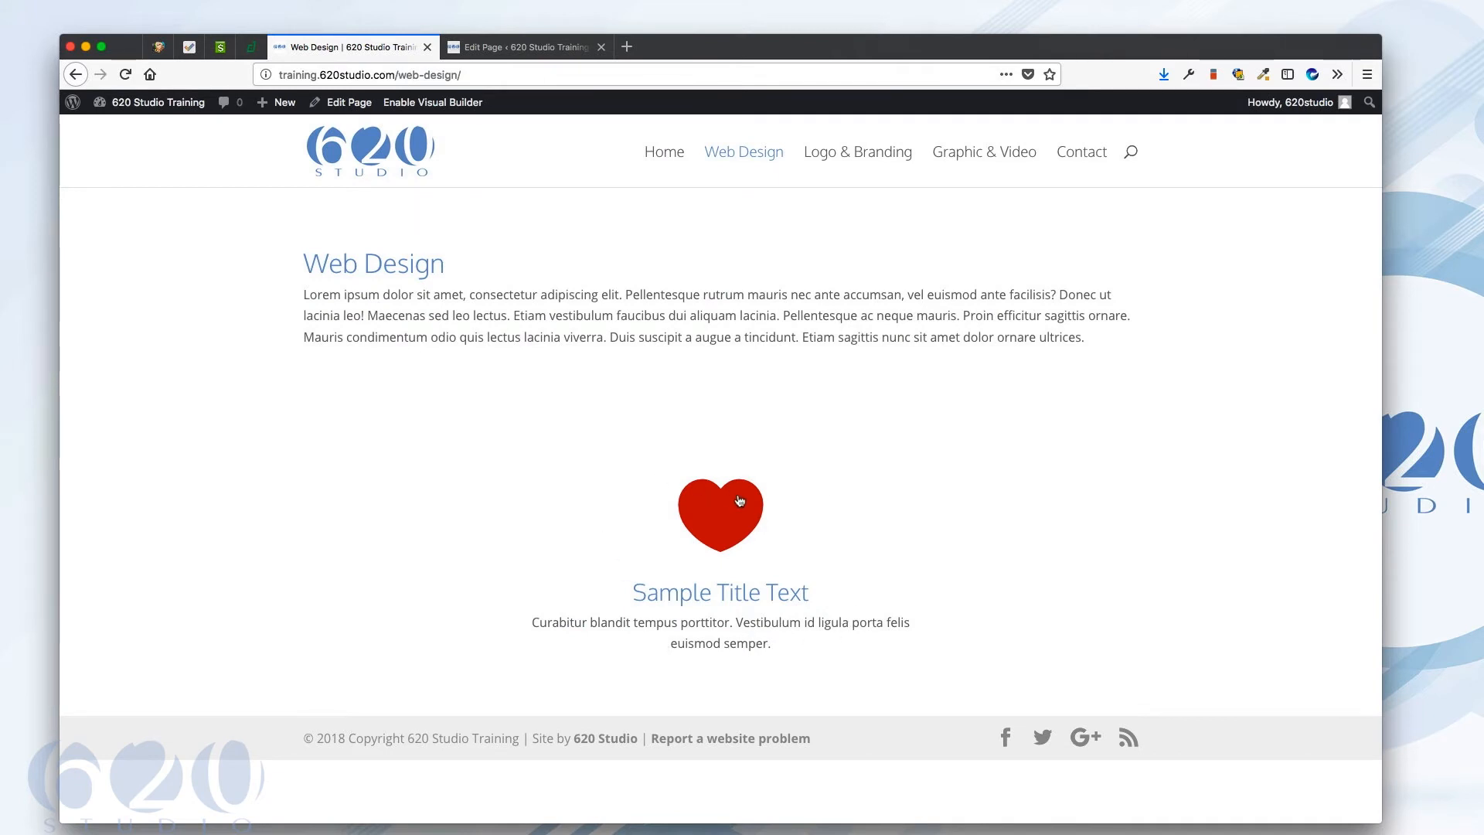
left_click(506, 45)
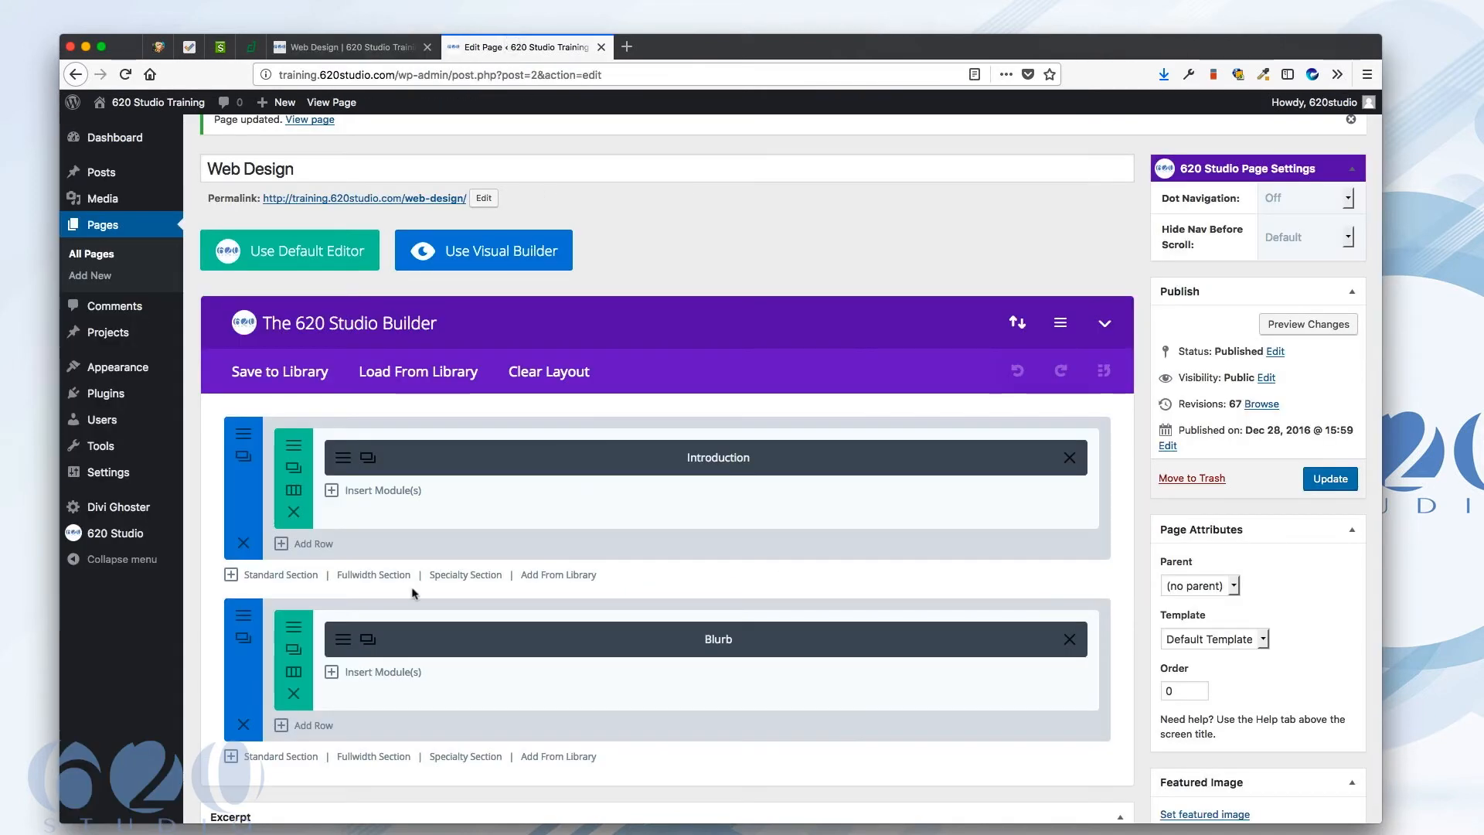
left_click(294, 674)
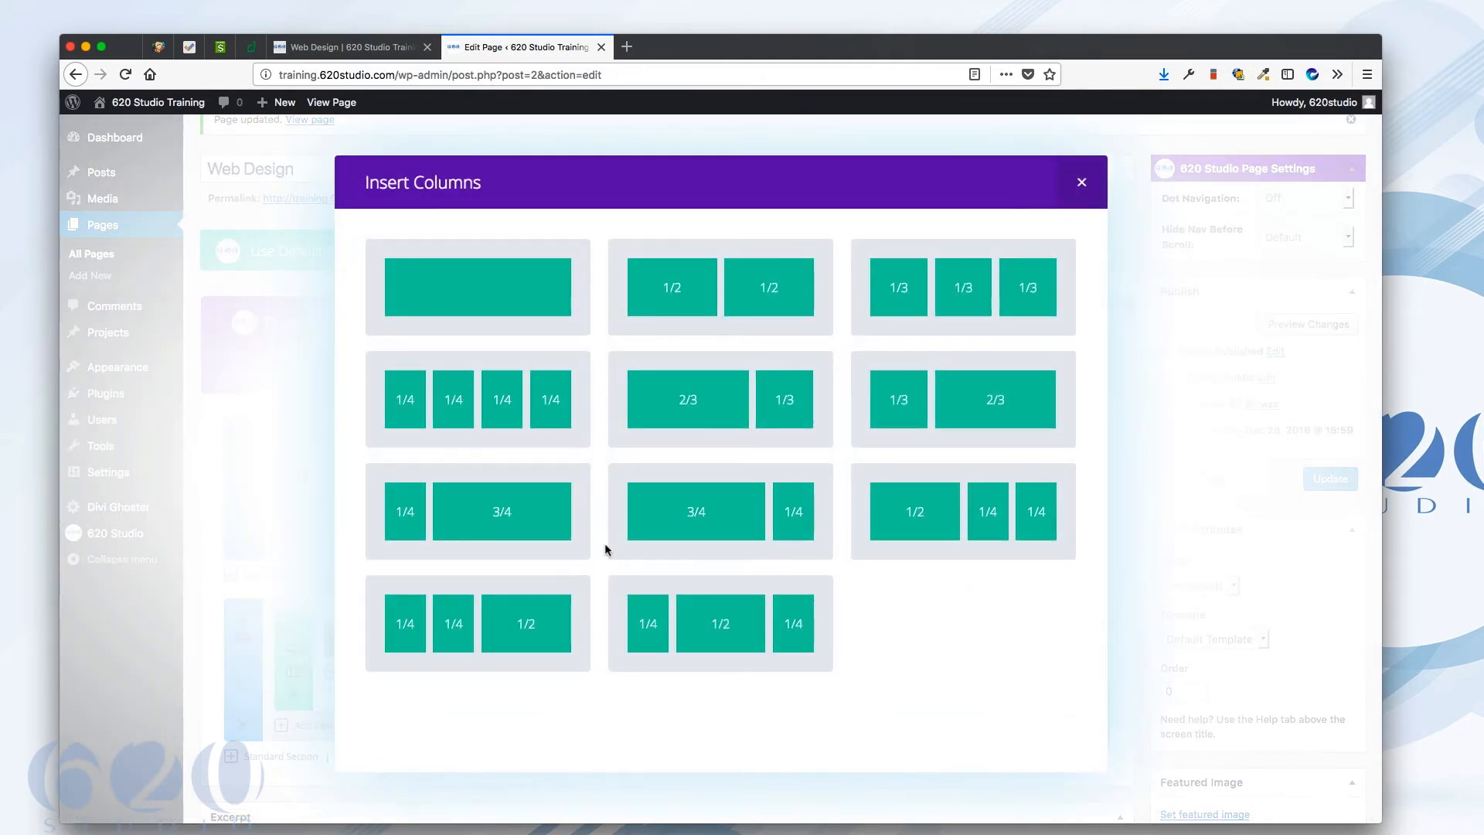
left_click(901, 288)
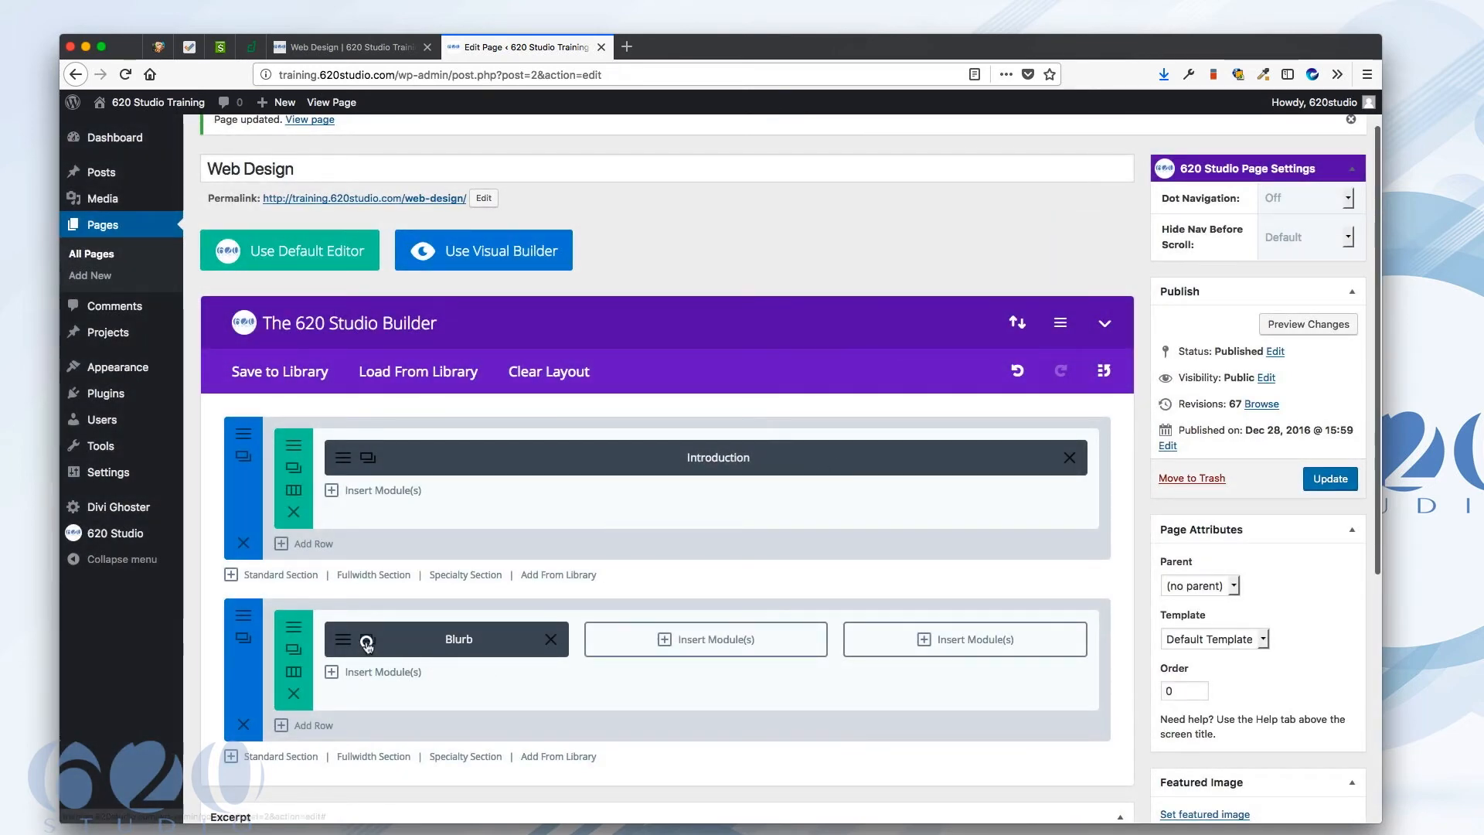
Duplicate the Blurb module and move the copy into the row's empty middle column.
left_click(368, 639)
left_click_drag(418, 685, 600, 641)
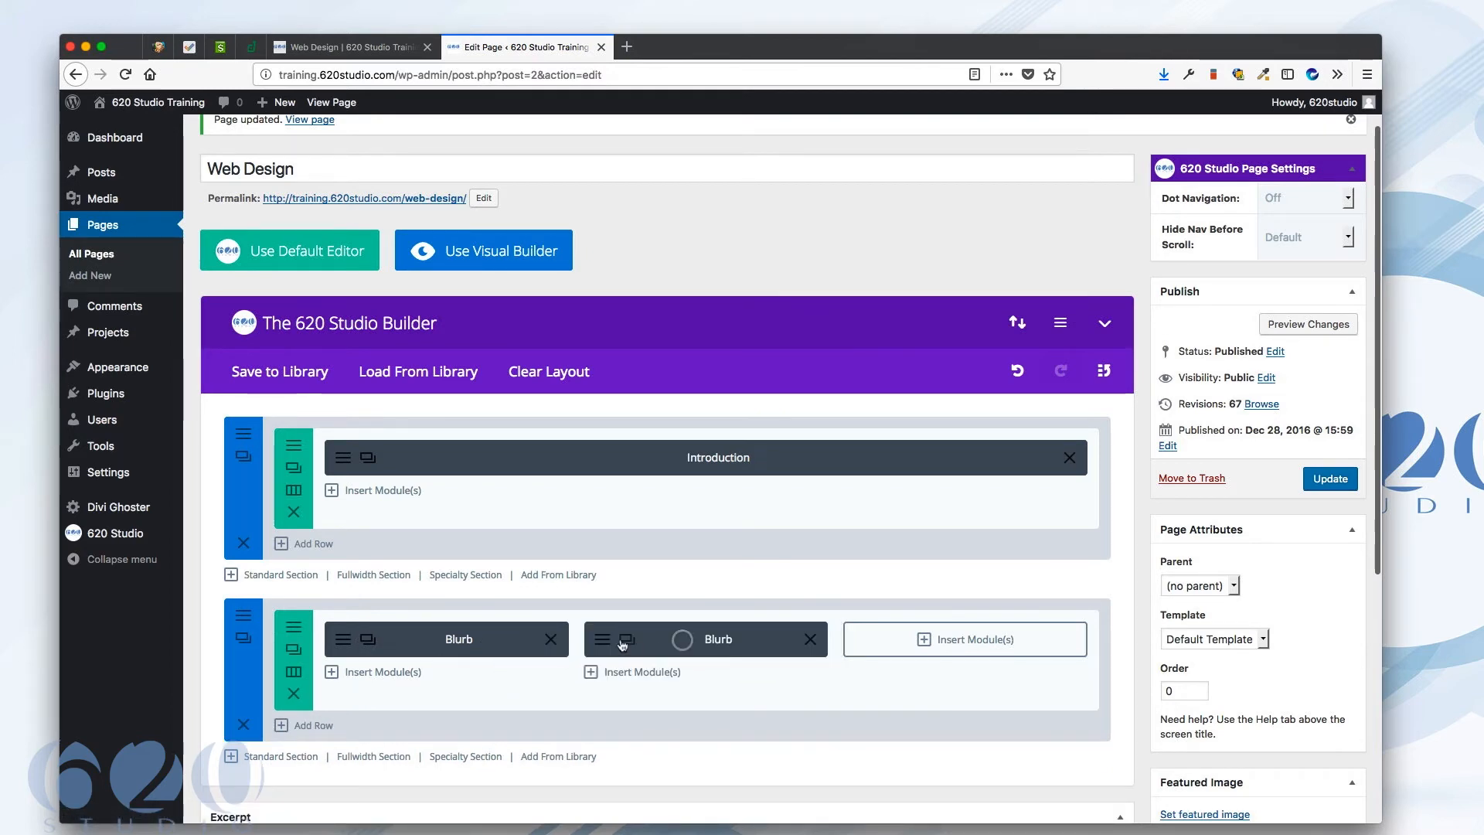
Retitle the duplicated blurb "Sample Title Text 2" and shorten its content to "Curabitur blandit tempus porttitor.".
left_click(712, 480)
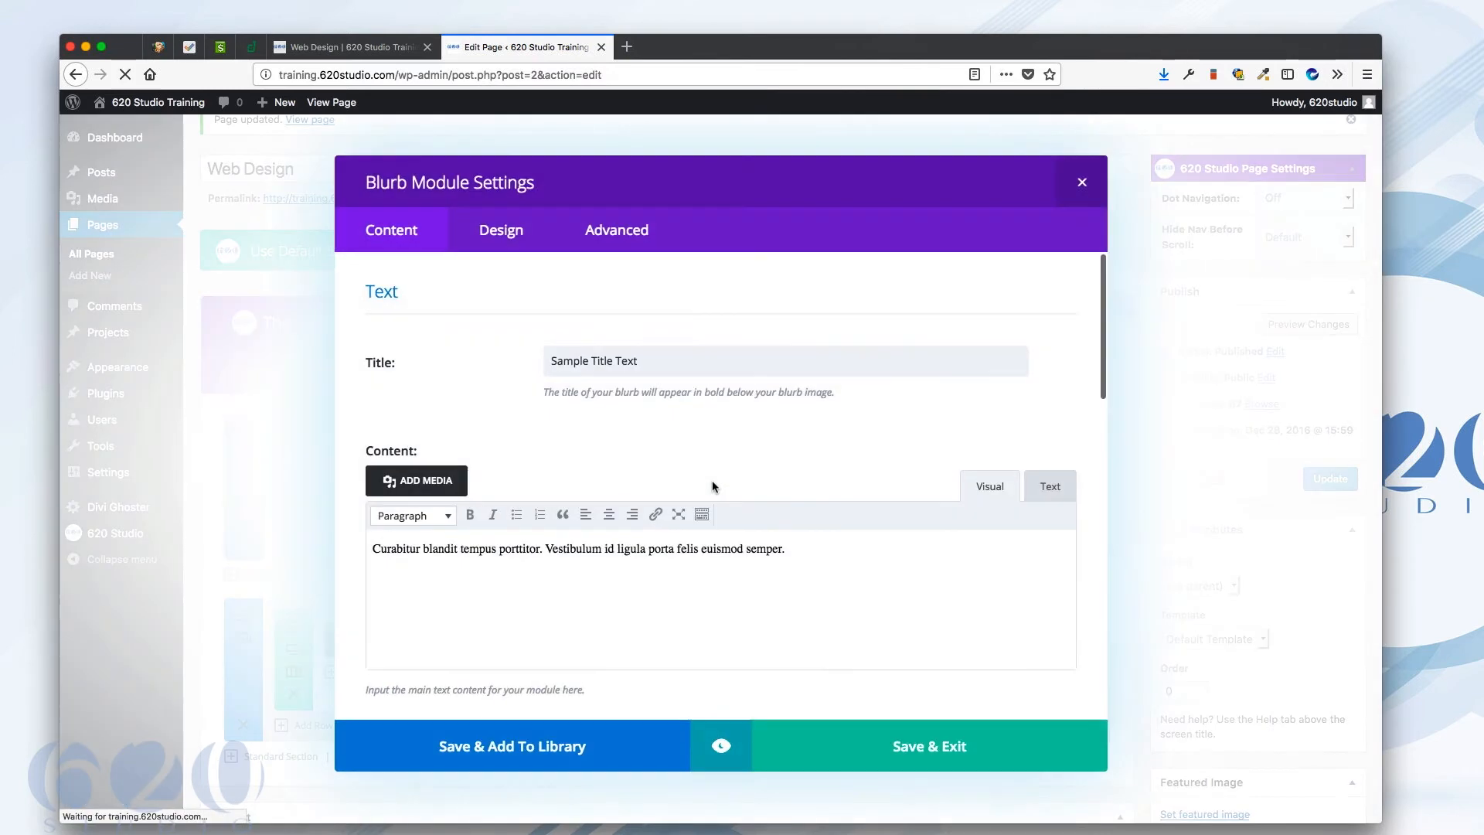
left_click(651, 362)
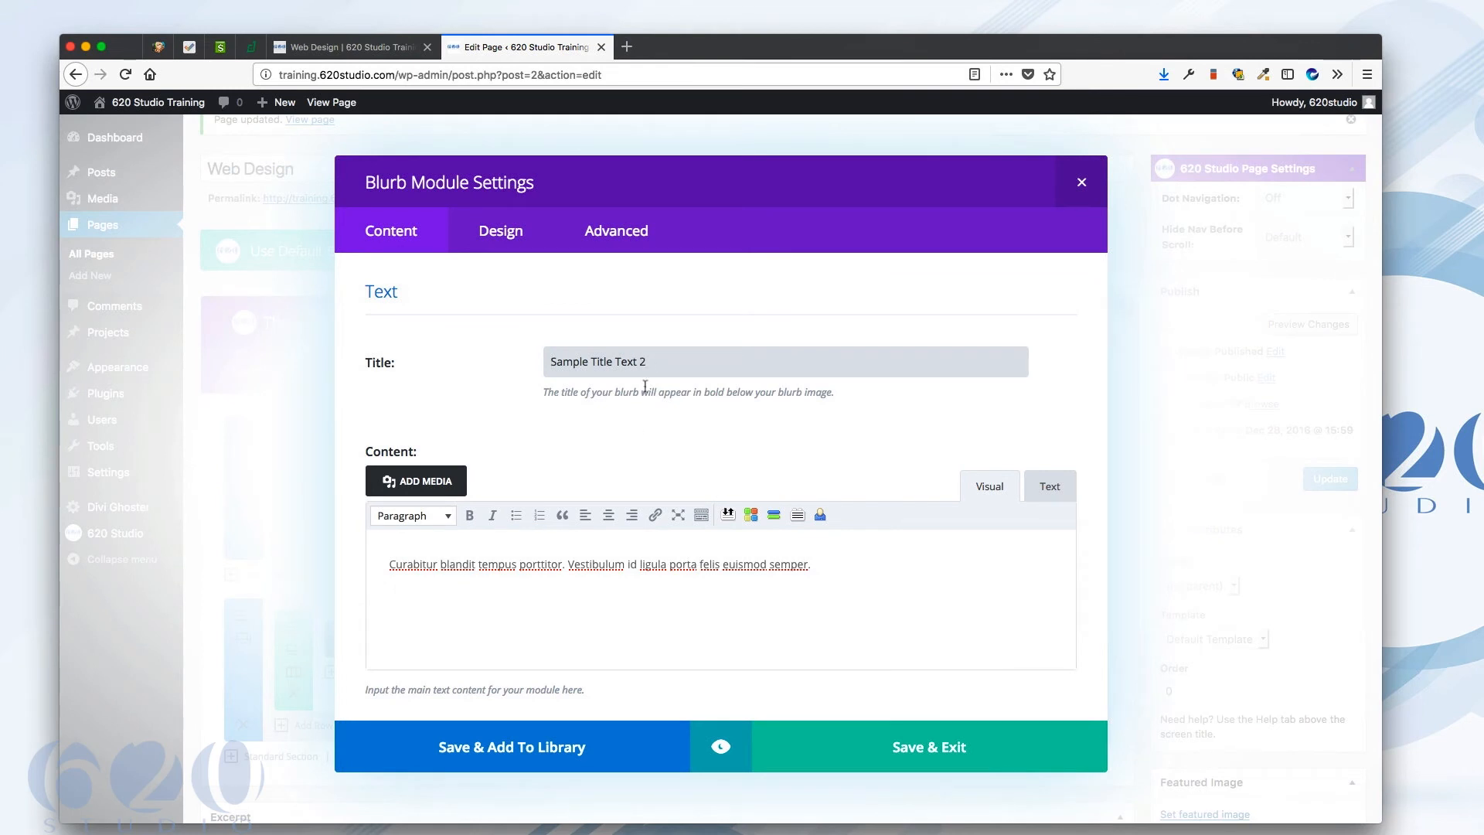
left_click_drag(567, 564, 817, 577)
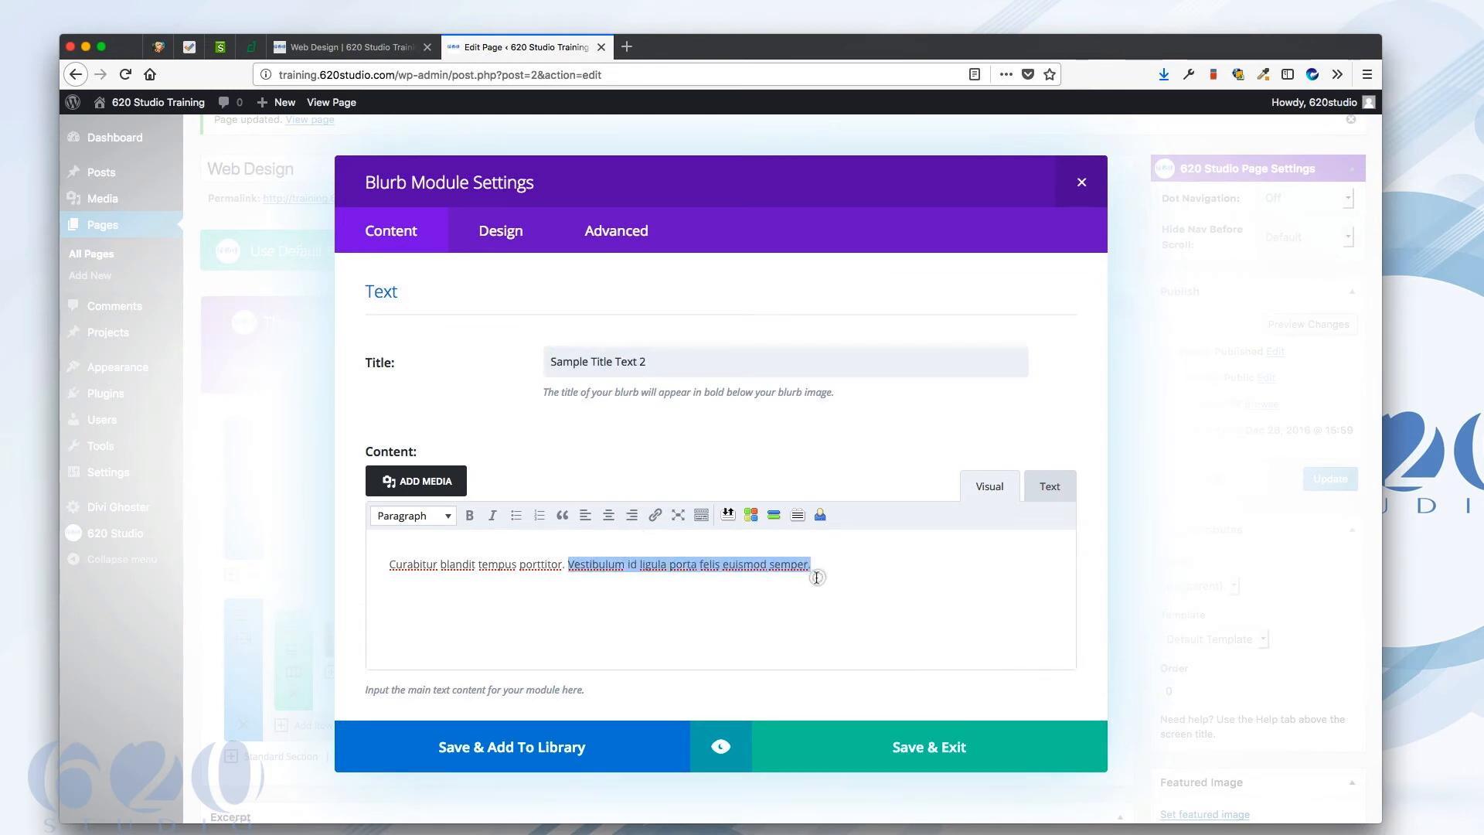
key("BackSpace")
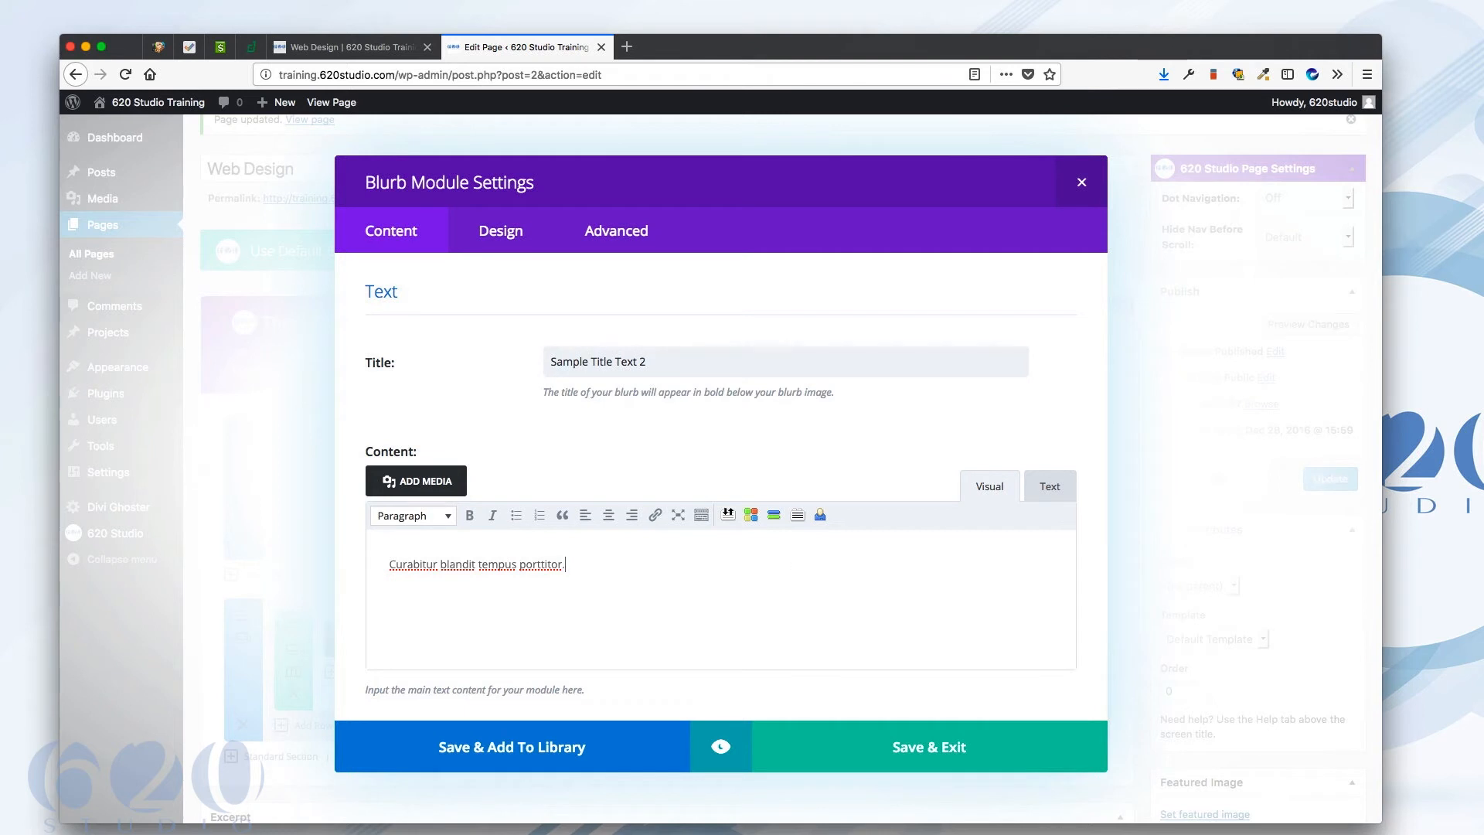
Choose the circled exclamation mark as the duplicated blurb's icon.
scroll(644, 394, "down", 5)
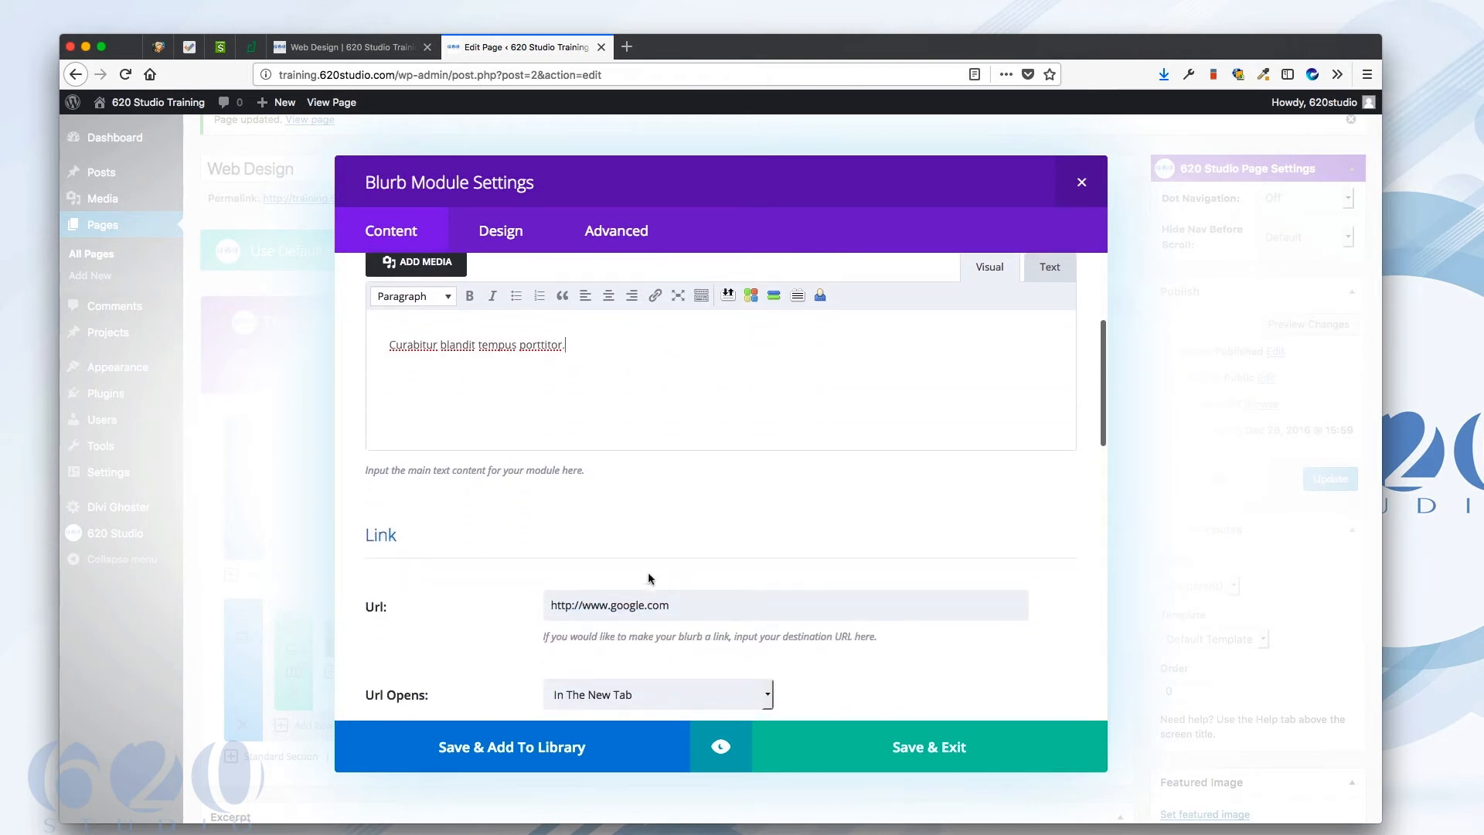
scroll(659, 584, "down", 10)
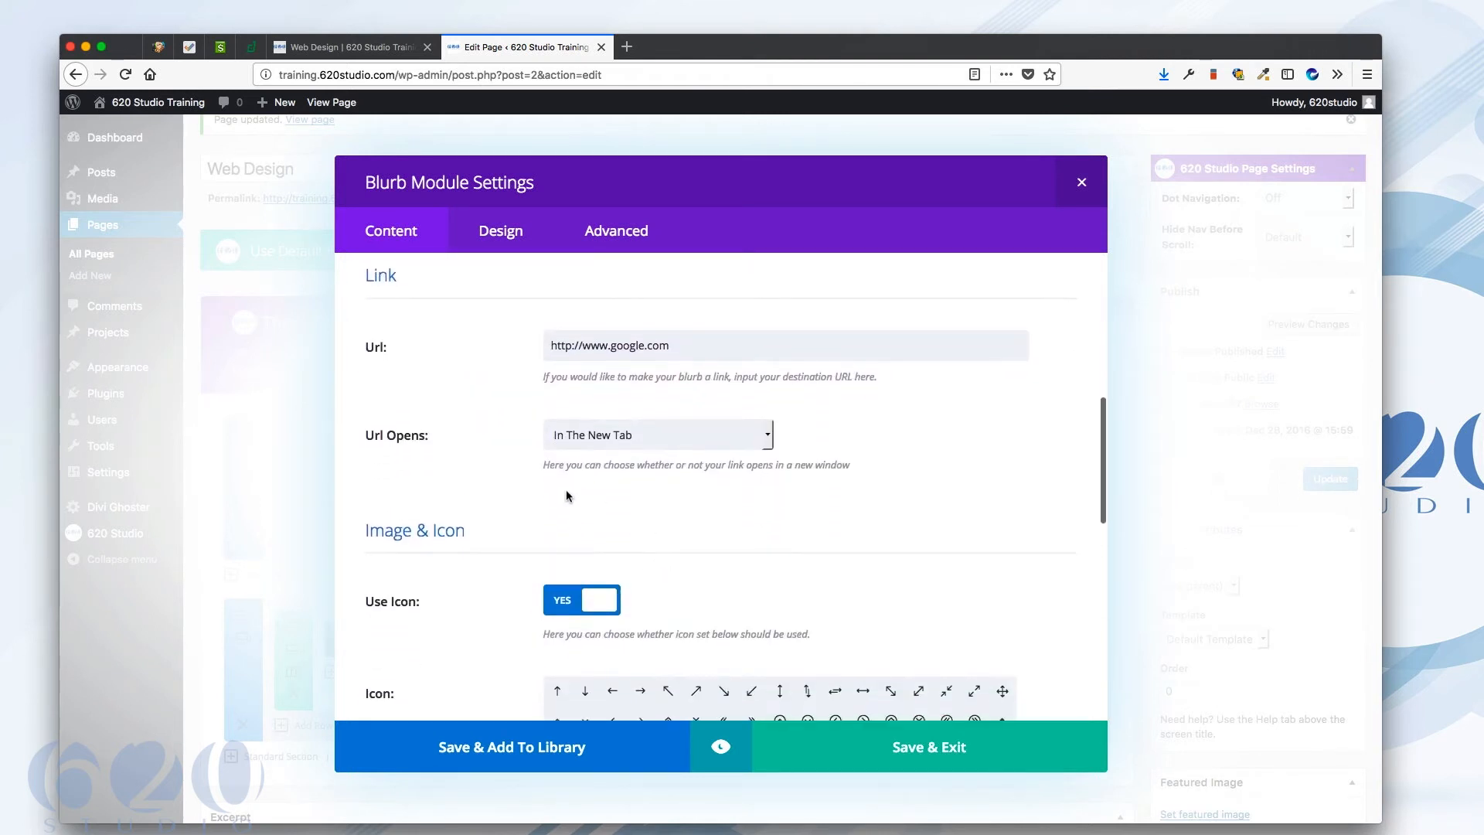
scroll(585, 543, "down", 5)
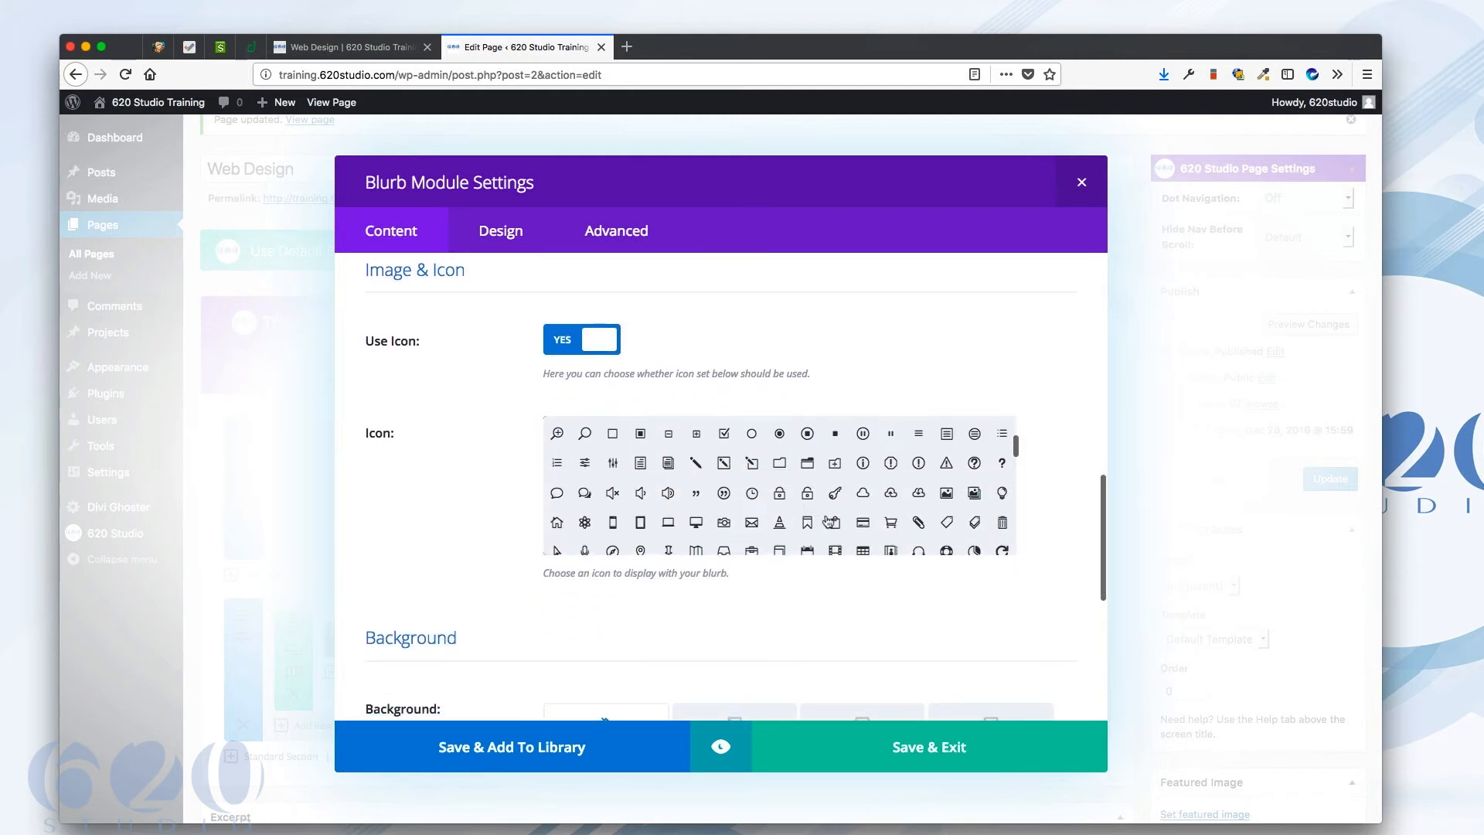
left_click(862, 465)
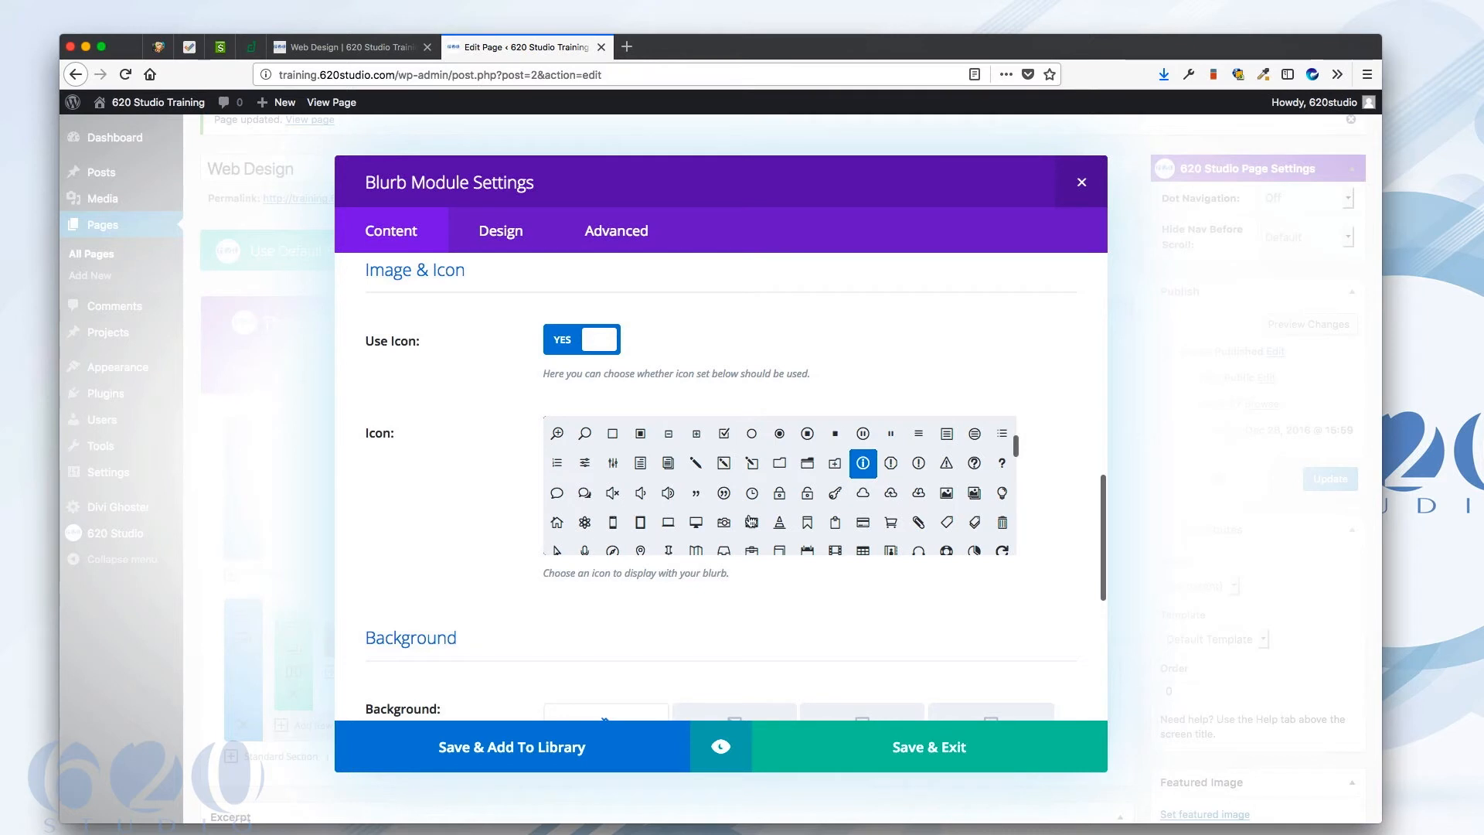
left_click(919, 464)
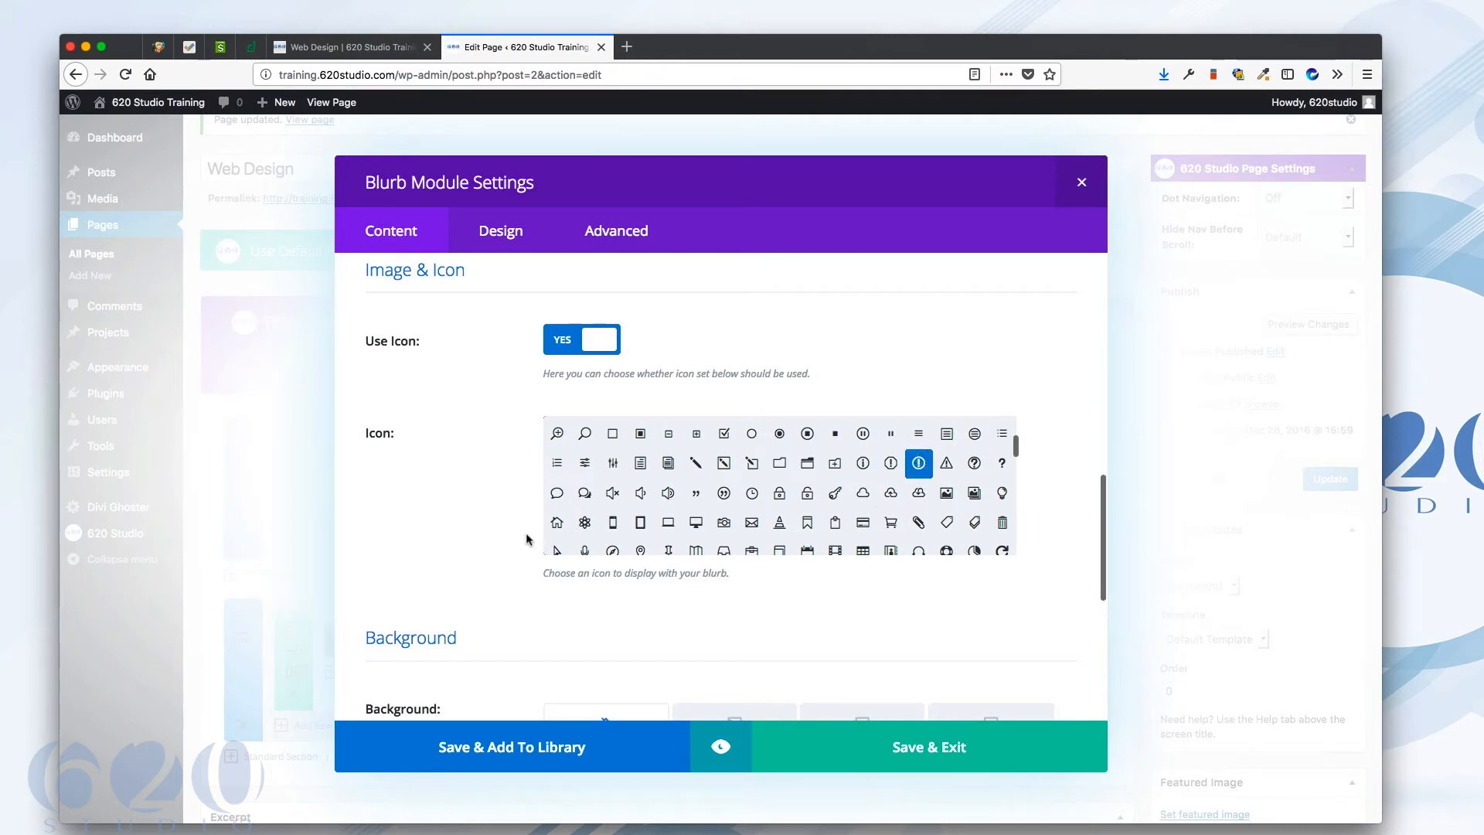
Set the duplicated blurb's icon color to the dark yellow #e0cf1a in its design settings.
scroll(526, 538, "down", 4)
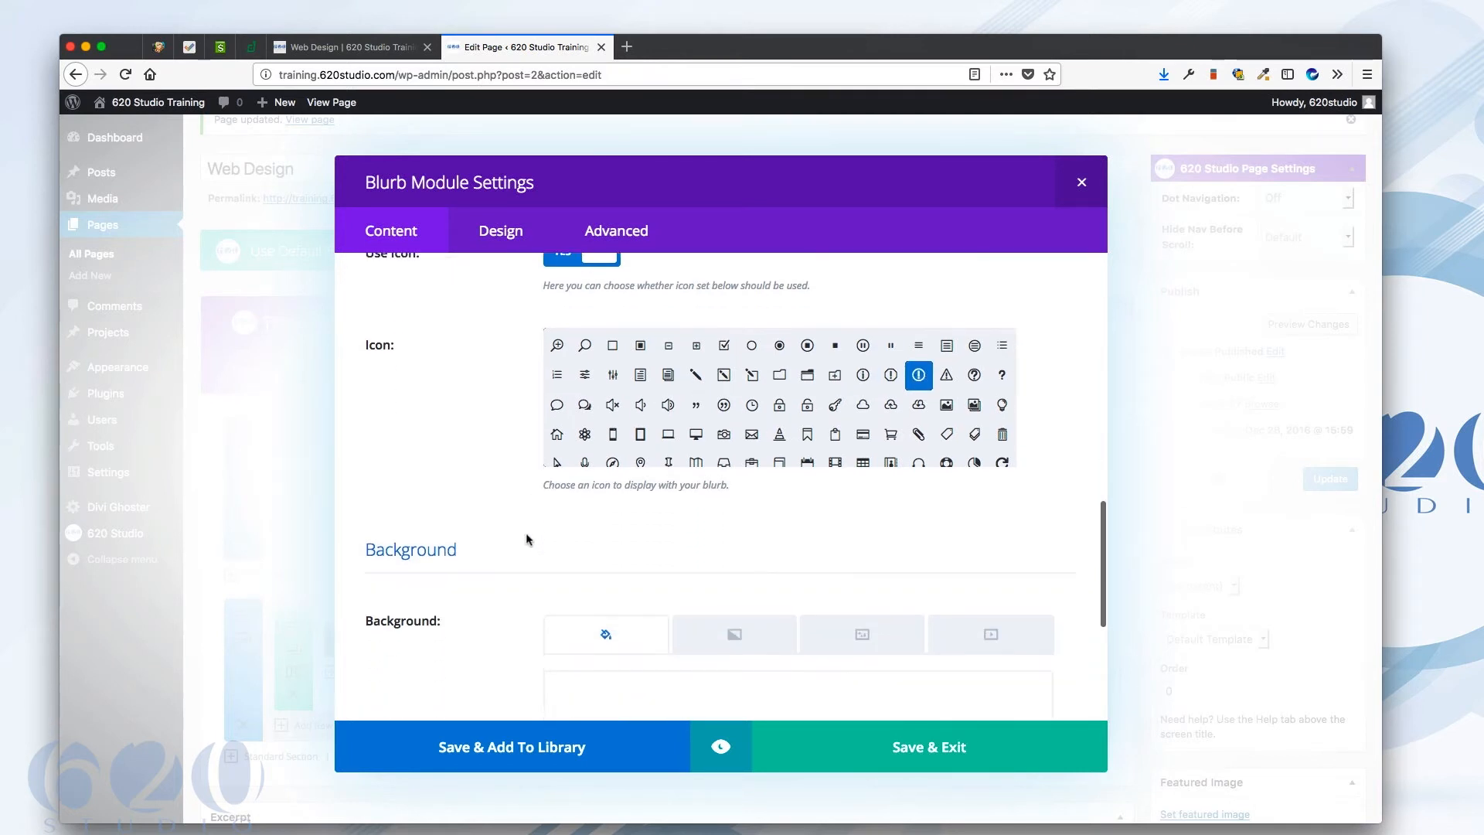
left_click(510, 230)
left_click(555, 353)
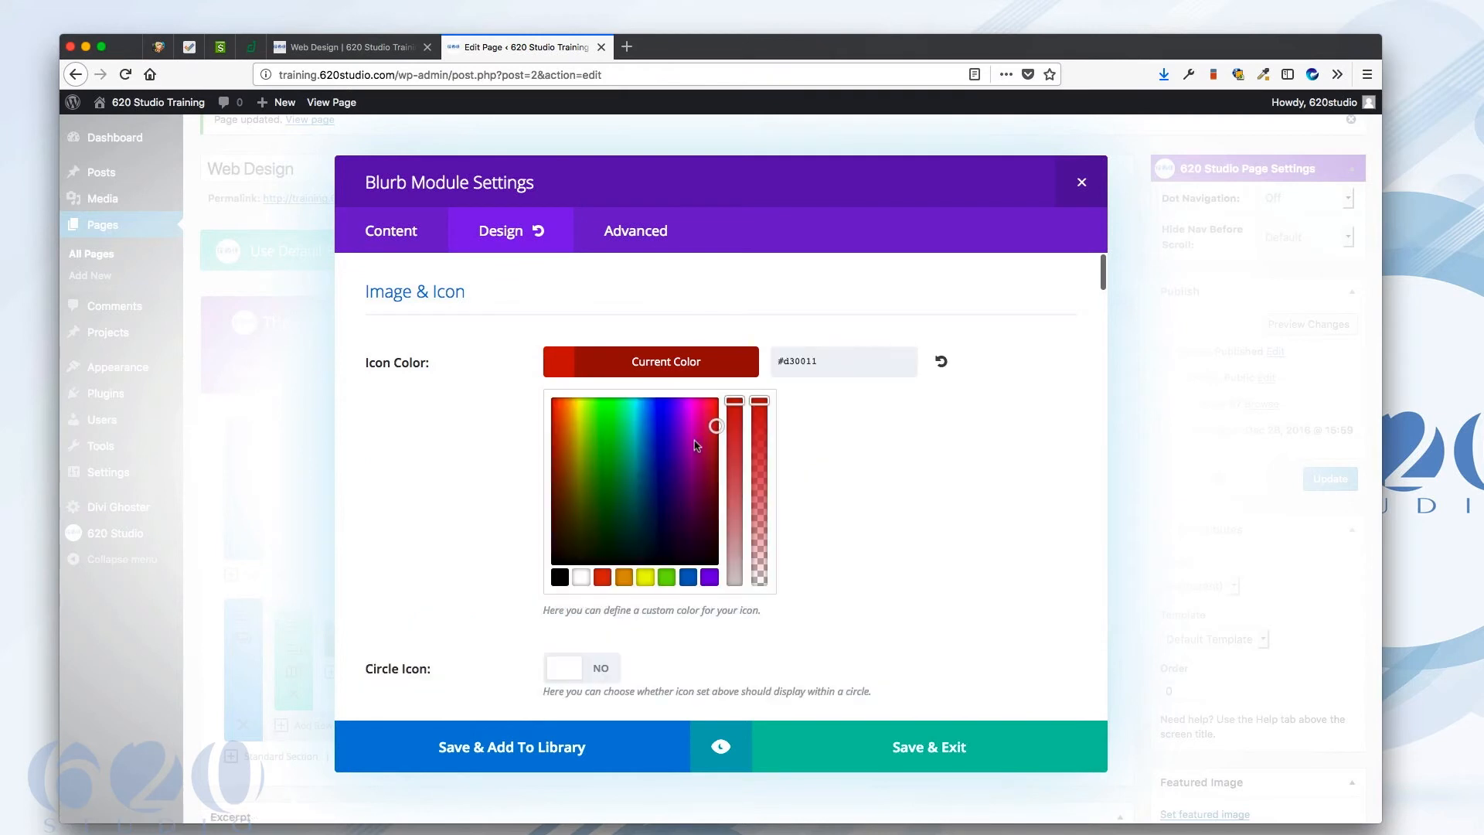
left_click_drag(710, 425, 577, 411)
left_click_drag(732, 404, 730, 428)
left_click_drag(577, 410, 577, 418)
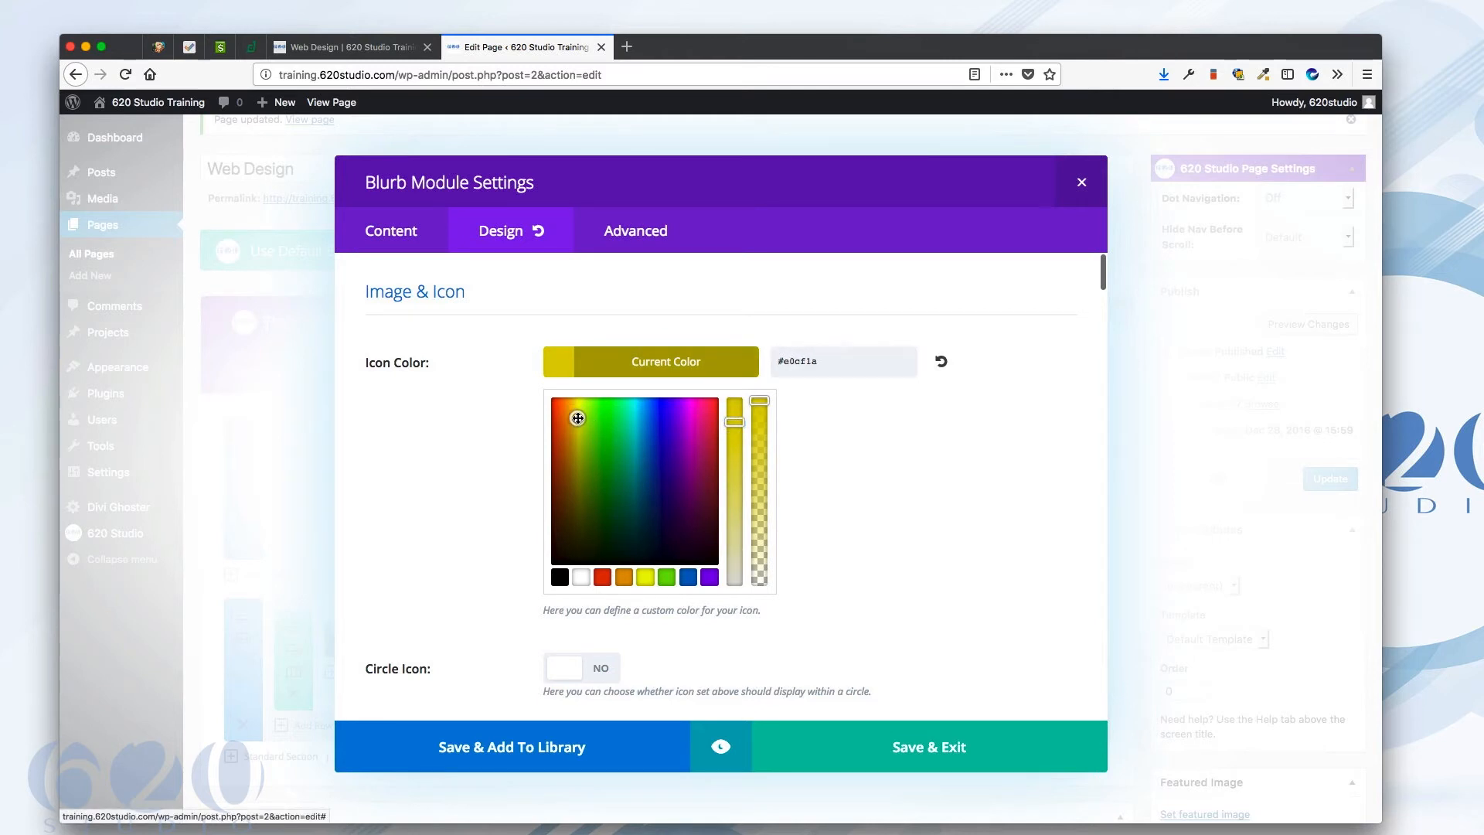
Enable the circle around the blurb's icon and change the icon color to white, #ffffff.
scroll(755, 509, "down", 3)
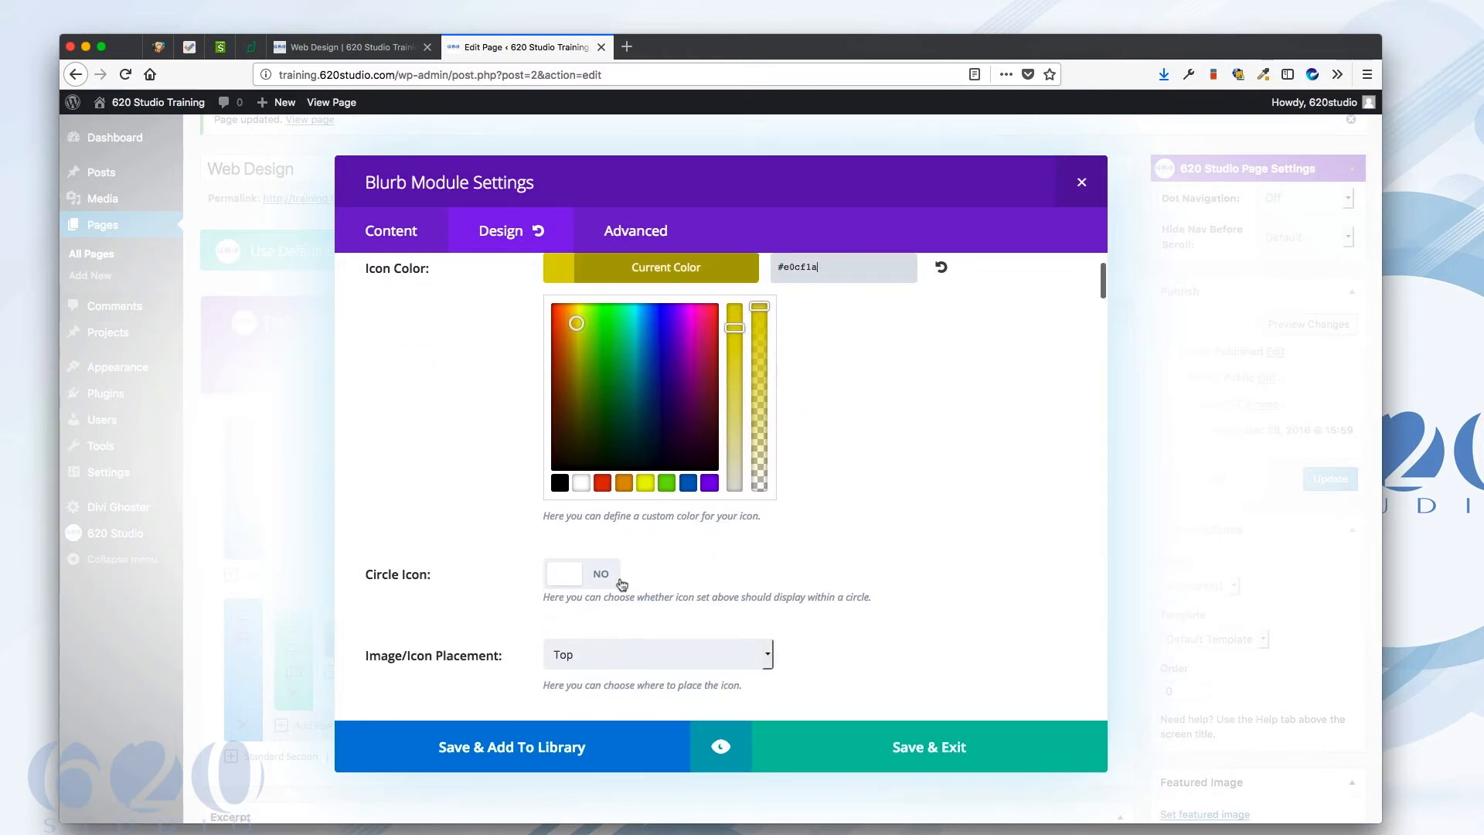
scroll(619, 579, "down", 2)
left_click(570, 512)
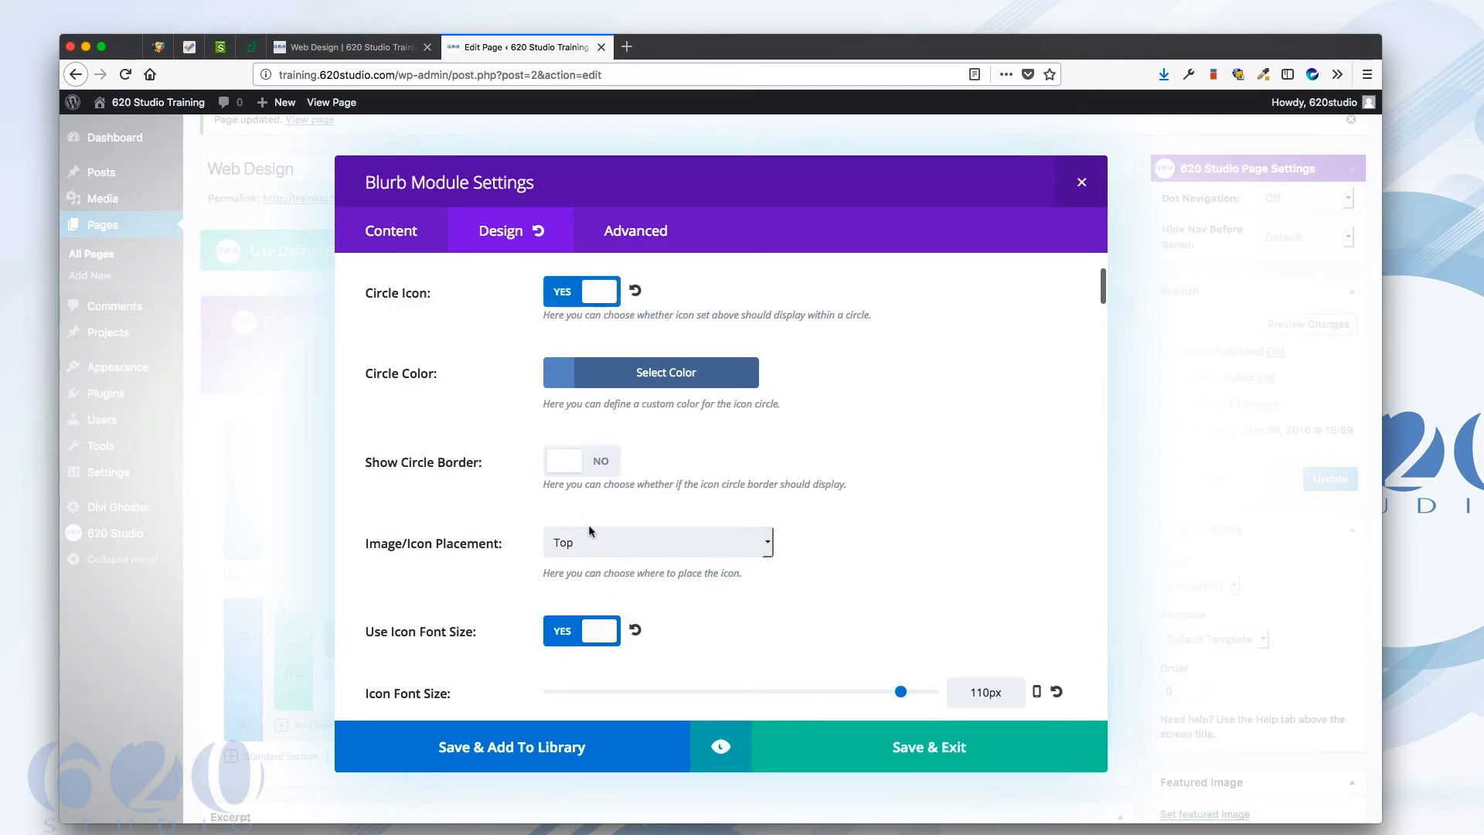
scroll(611, 495, "up", 3)
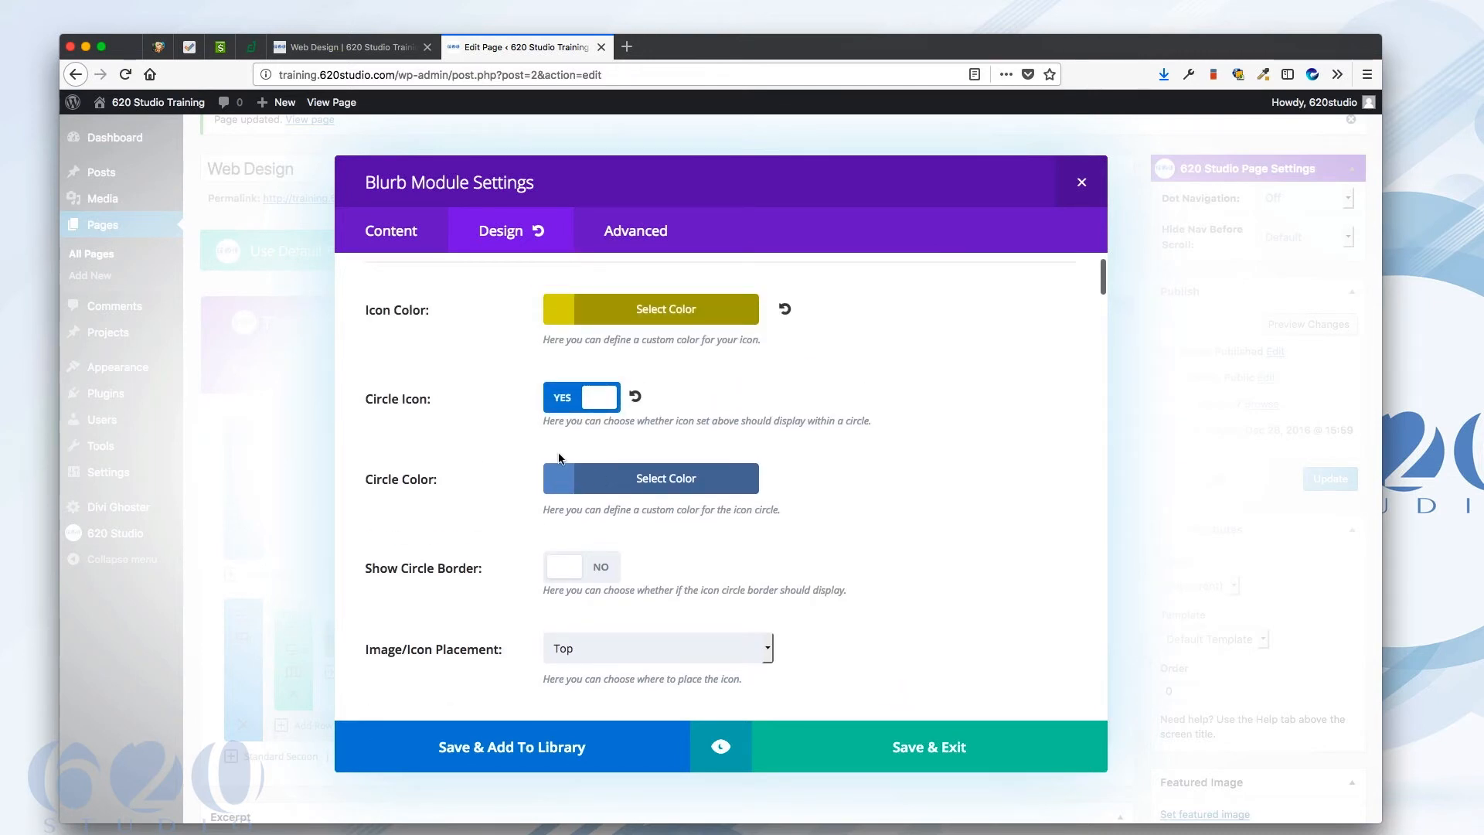
left_click(555, 317)
left_click_drag(577, 360, 579, 331)
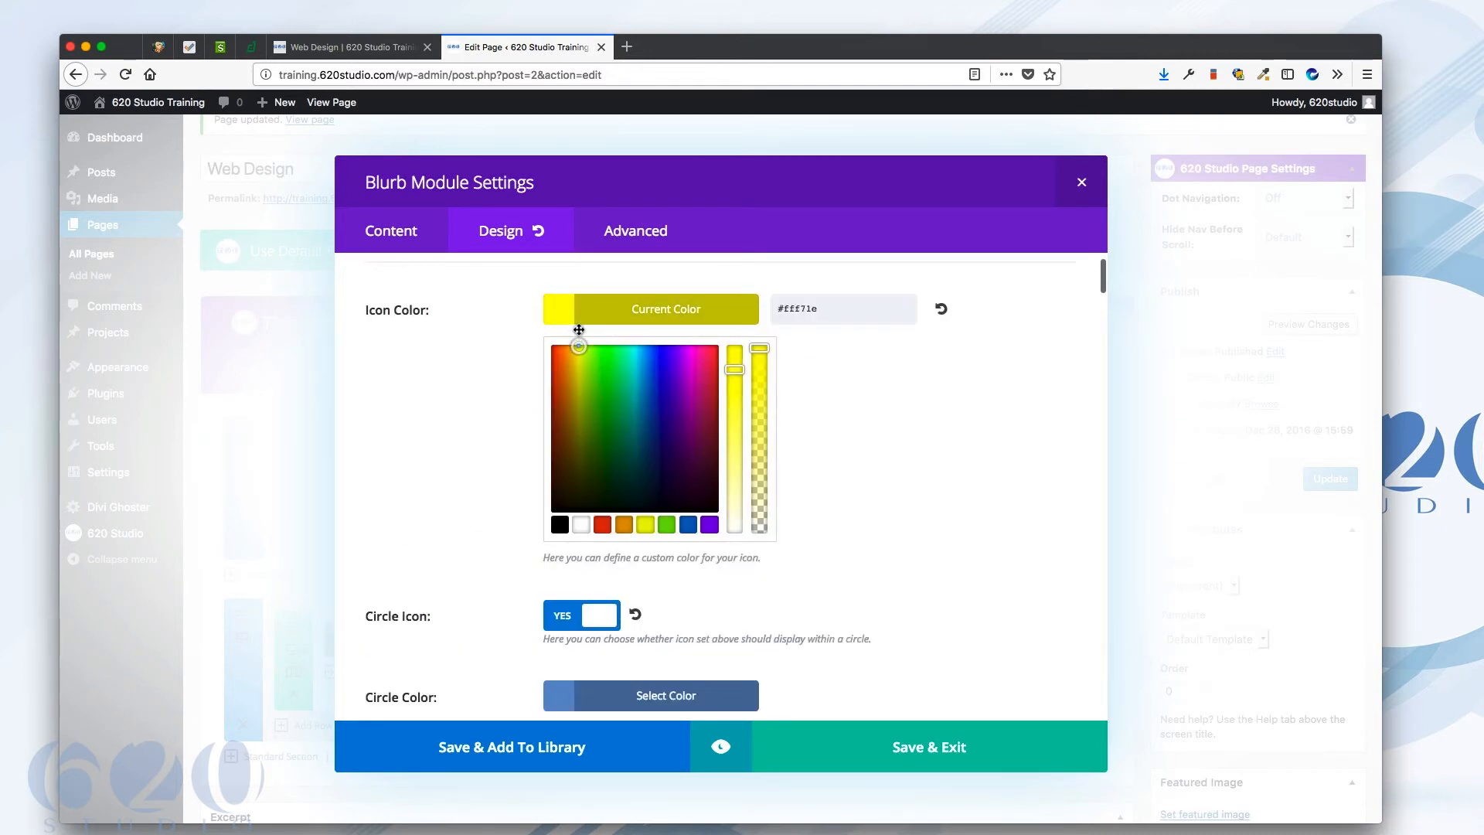
left_click_drag(736, 369, 739, 546)
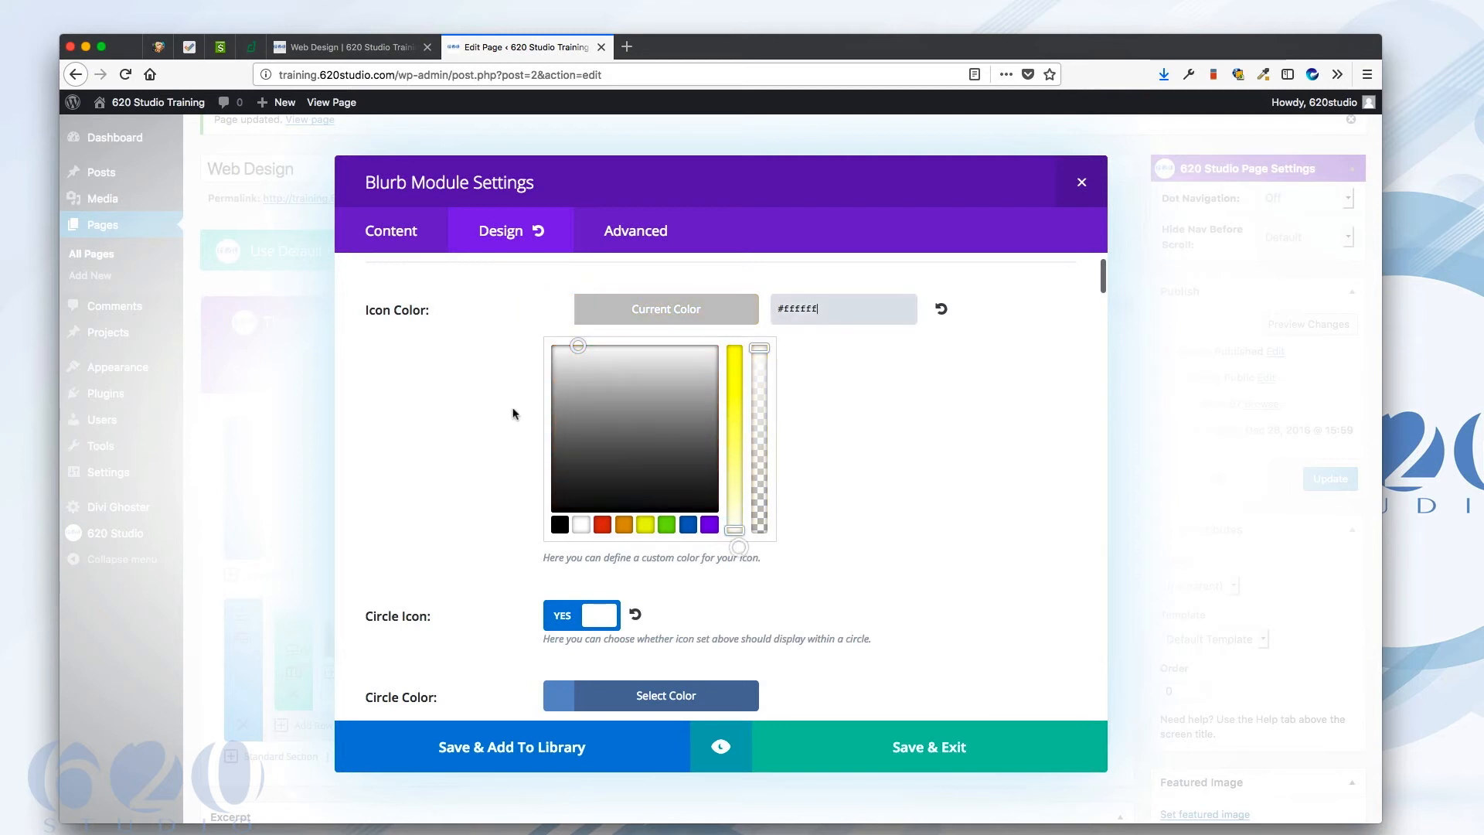
Set the icon's circle color to a golden yellow.
scroll(489, 401, "down", 3)
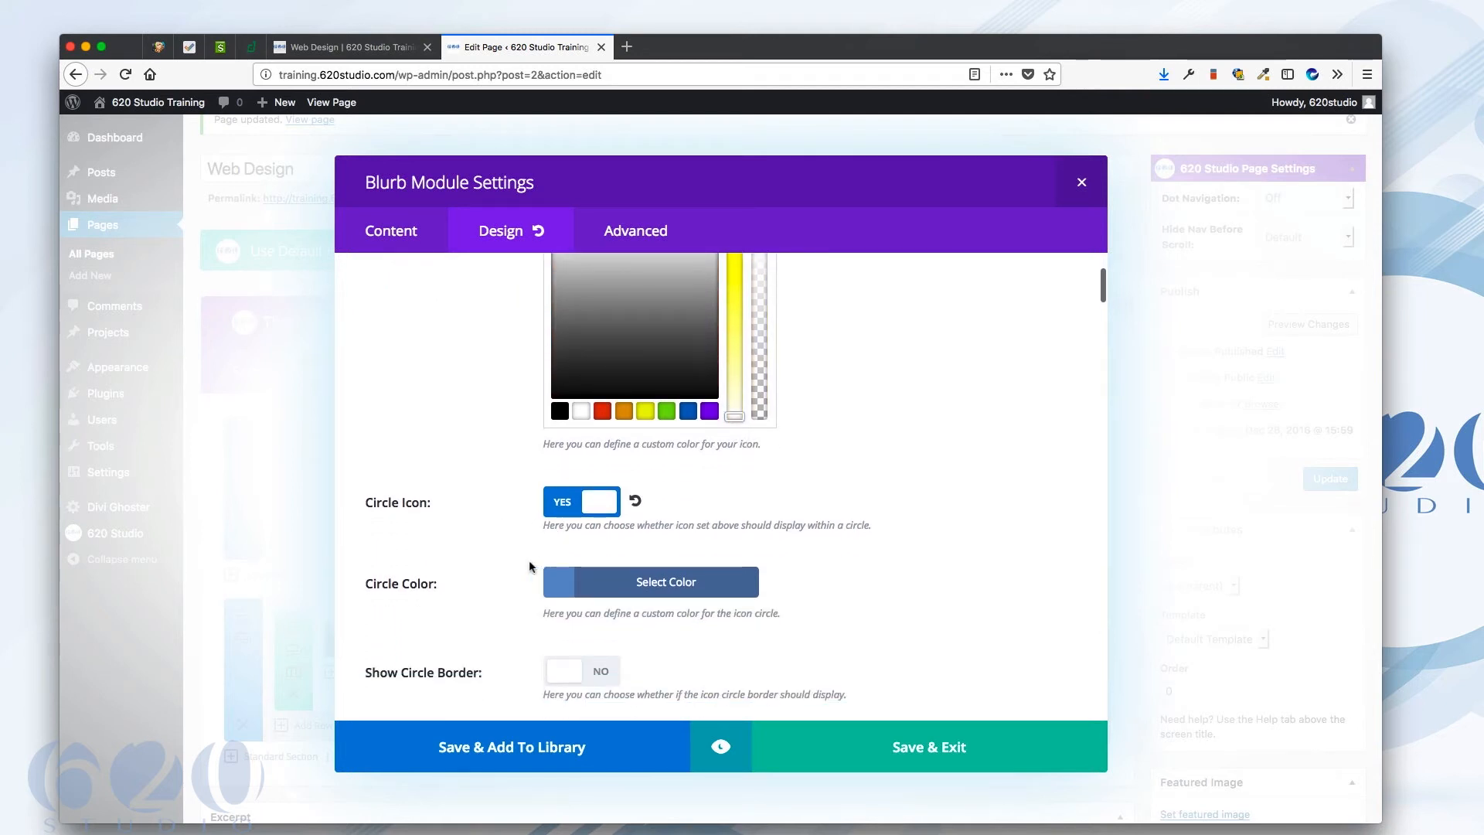
scroll(530, 556, "down", 1)
left_click(560, 532)
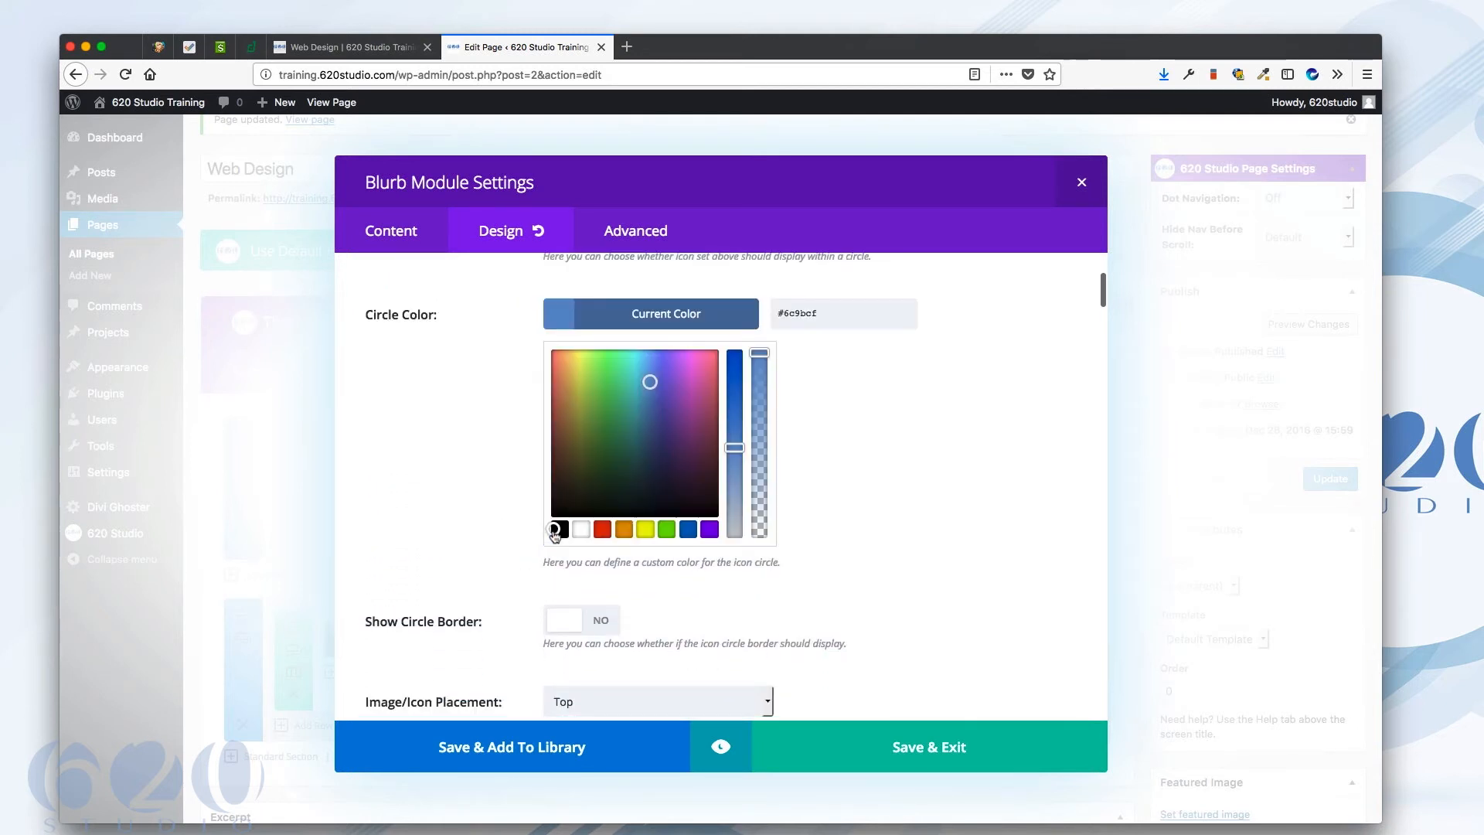
left_click(644, 529)
mouse_move(573, 357)
left_mouse_down()
mouse_move(576, 375)
mouse_move(567, 365)
left_mouse_up()
left_click(476, 405)
scroll(527, 418, "down", 1)
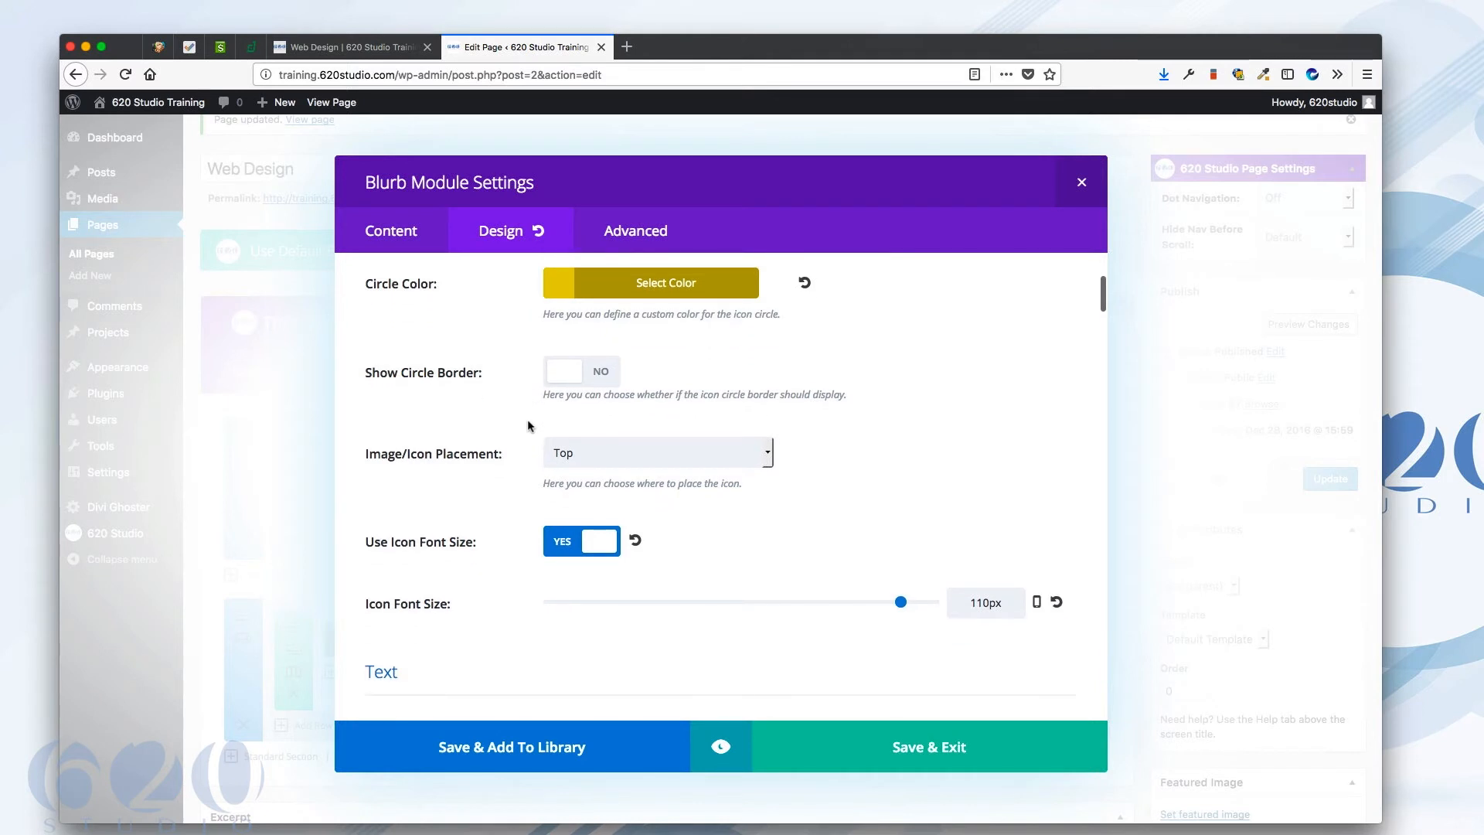
Set the image/icon placement to Left and turn off the custom icon font size.
scroll(572, 408, "up", 2)
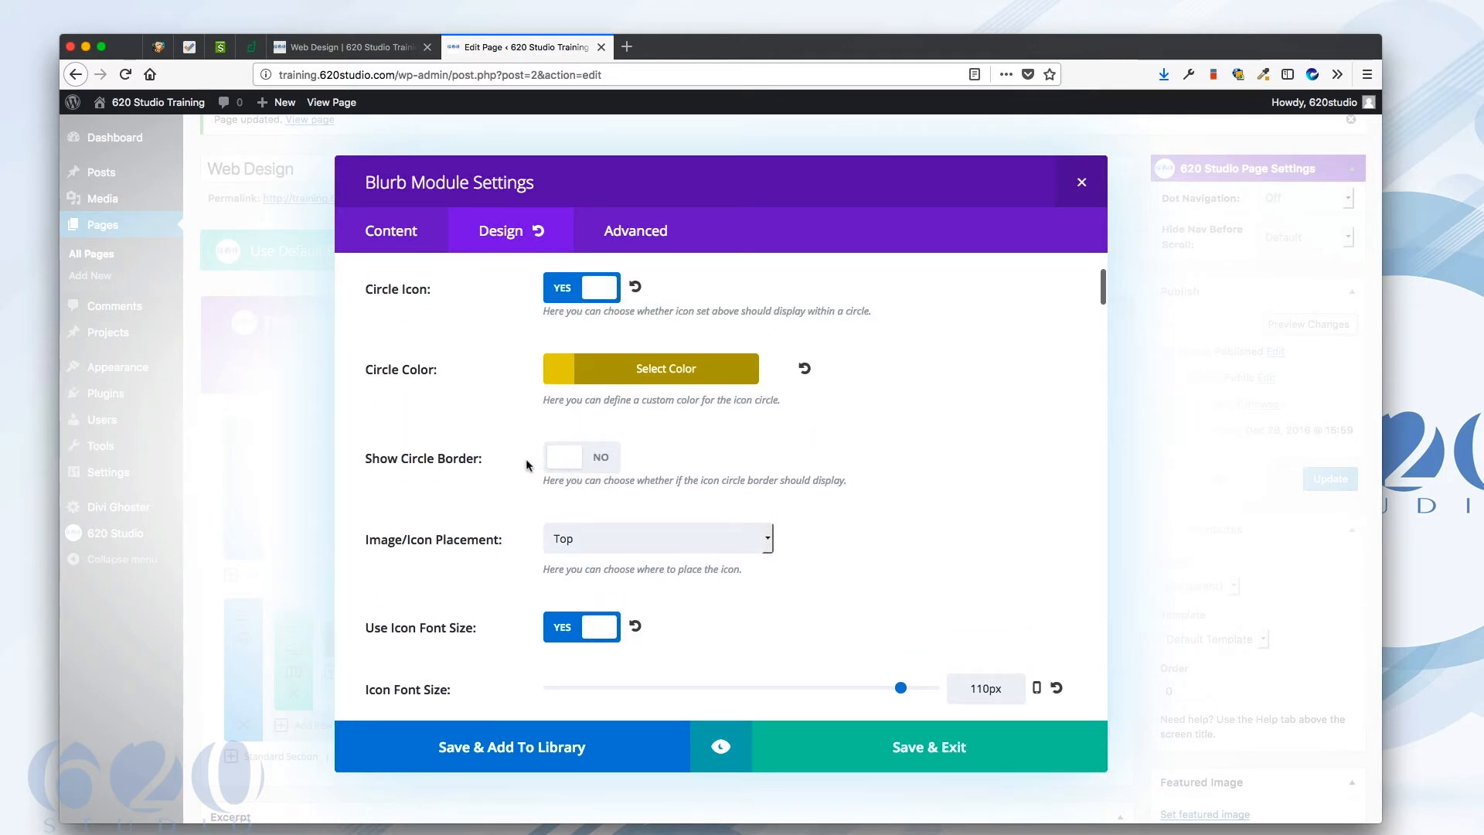
scroll(525, 457, "down", 1)
left_click(575, 495)
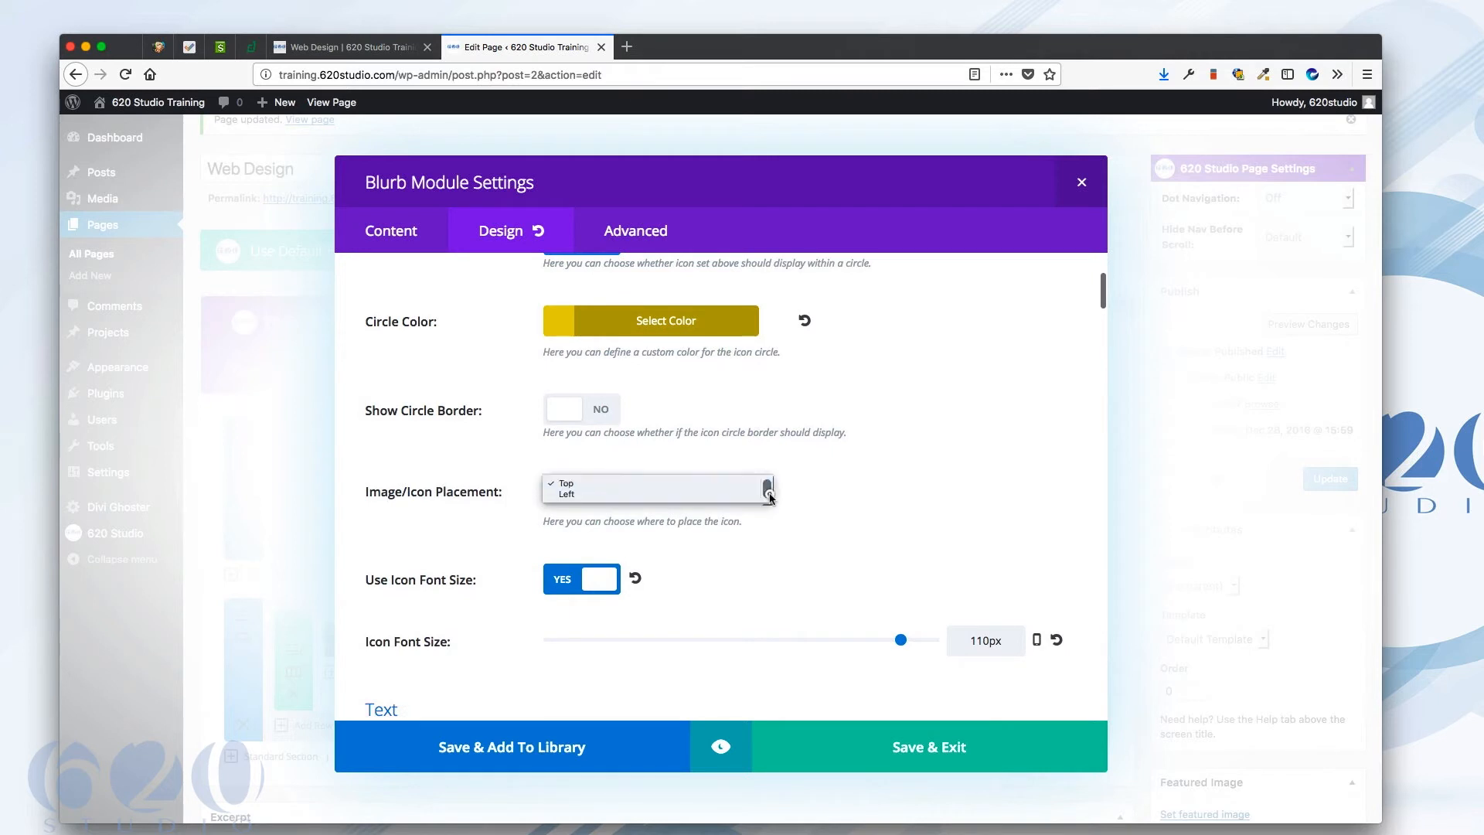
left_click(616, 494)
left_click_drag(897, 644, 698, 643)
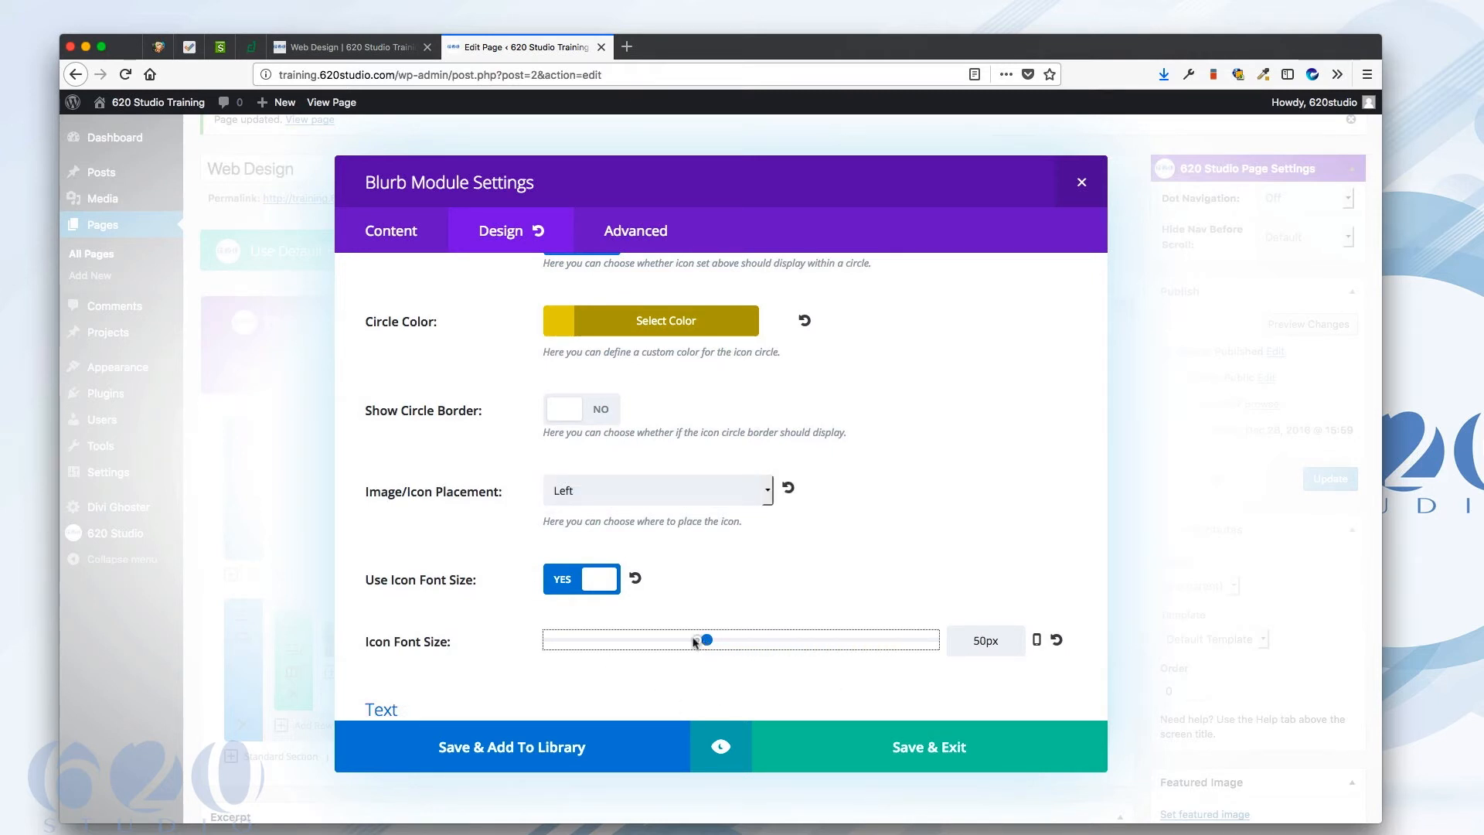
left_click(602, 592)
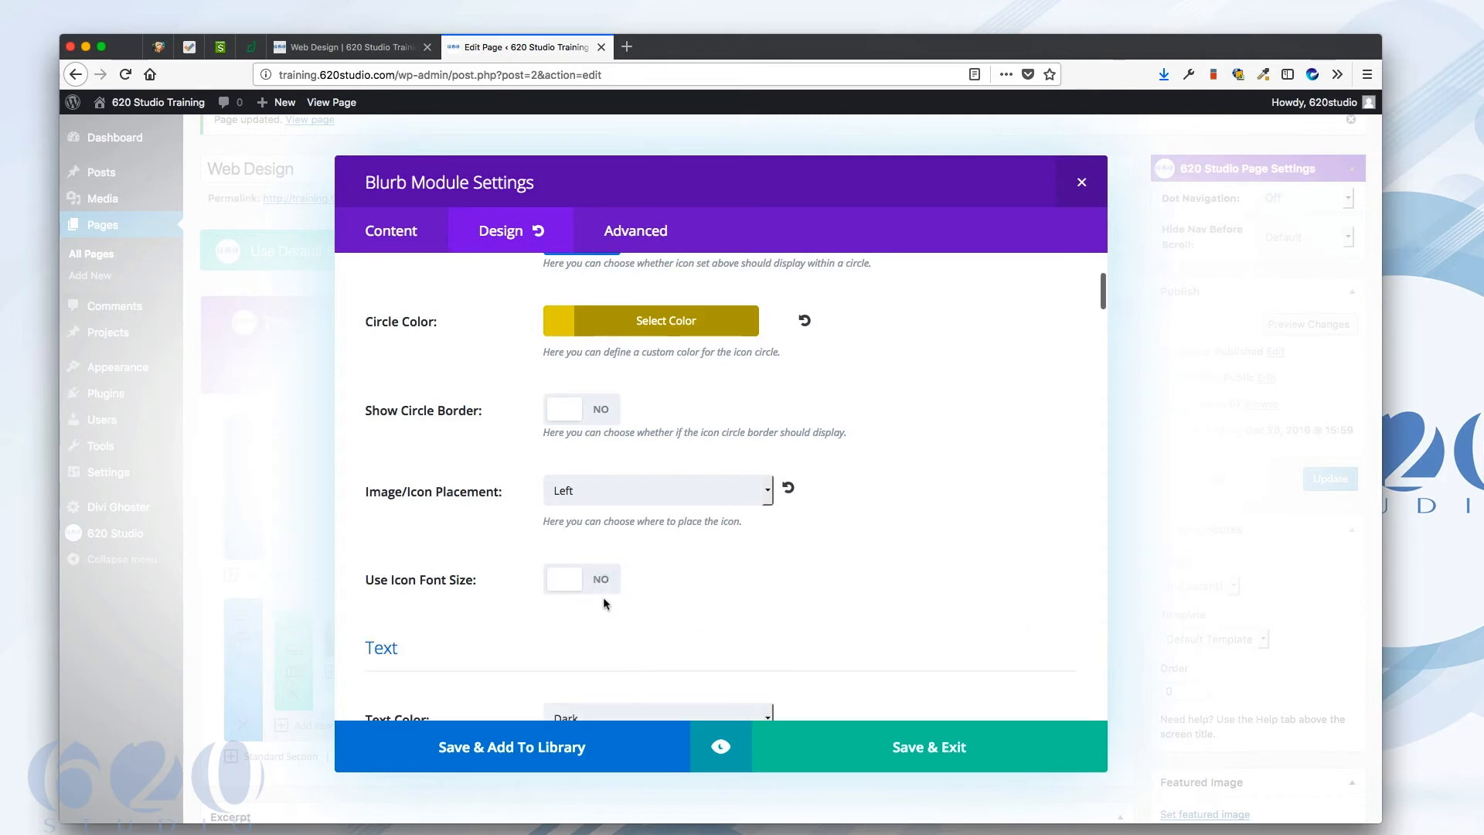
Save the duplicated blurb's settings, update the page, and reload the live Web Design page to check it.
left_click(918, 747)
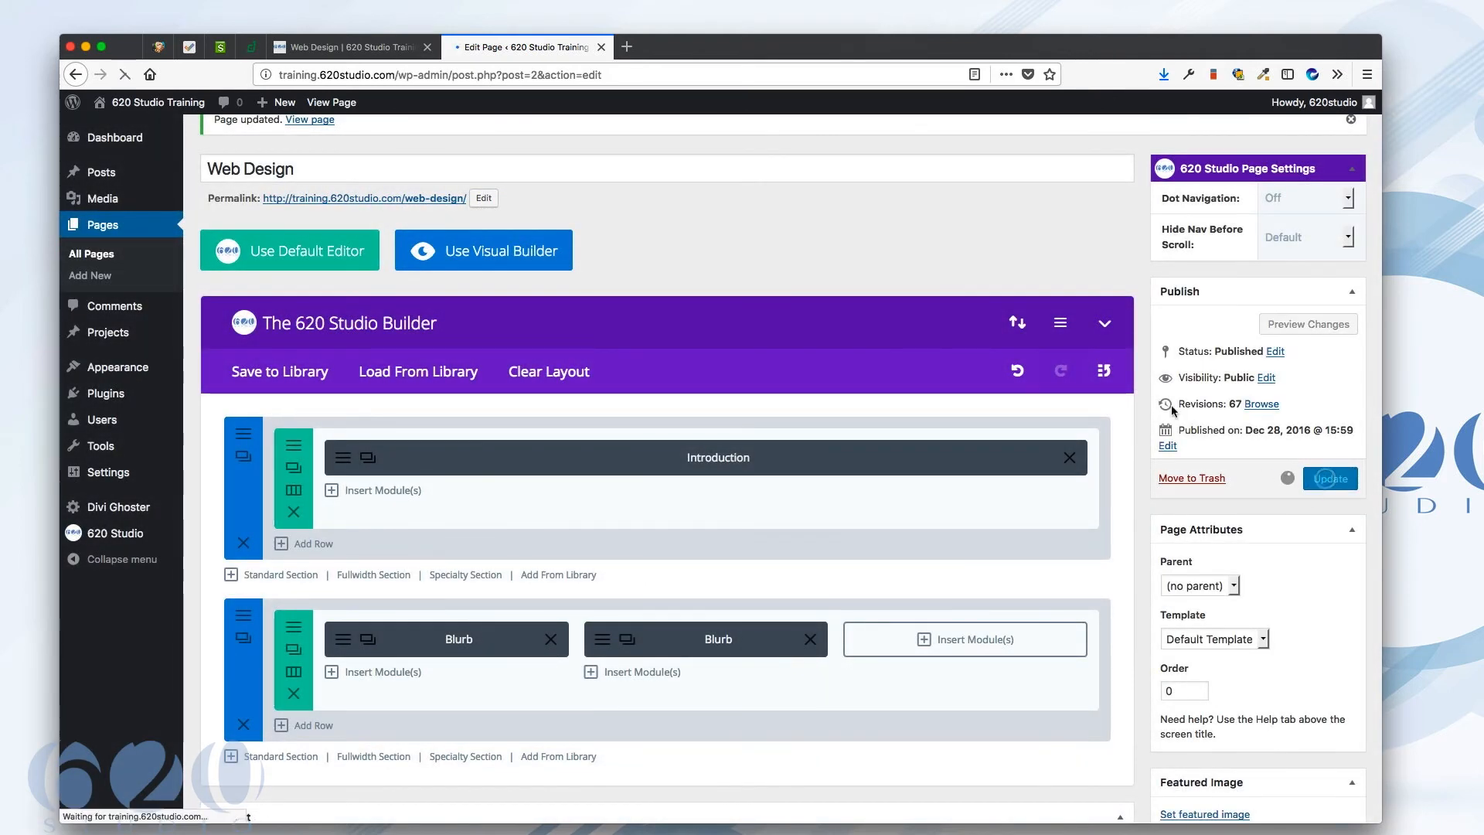
left_click(370, 49)
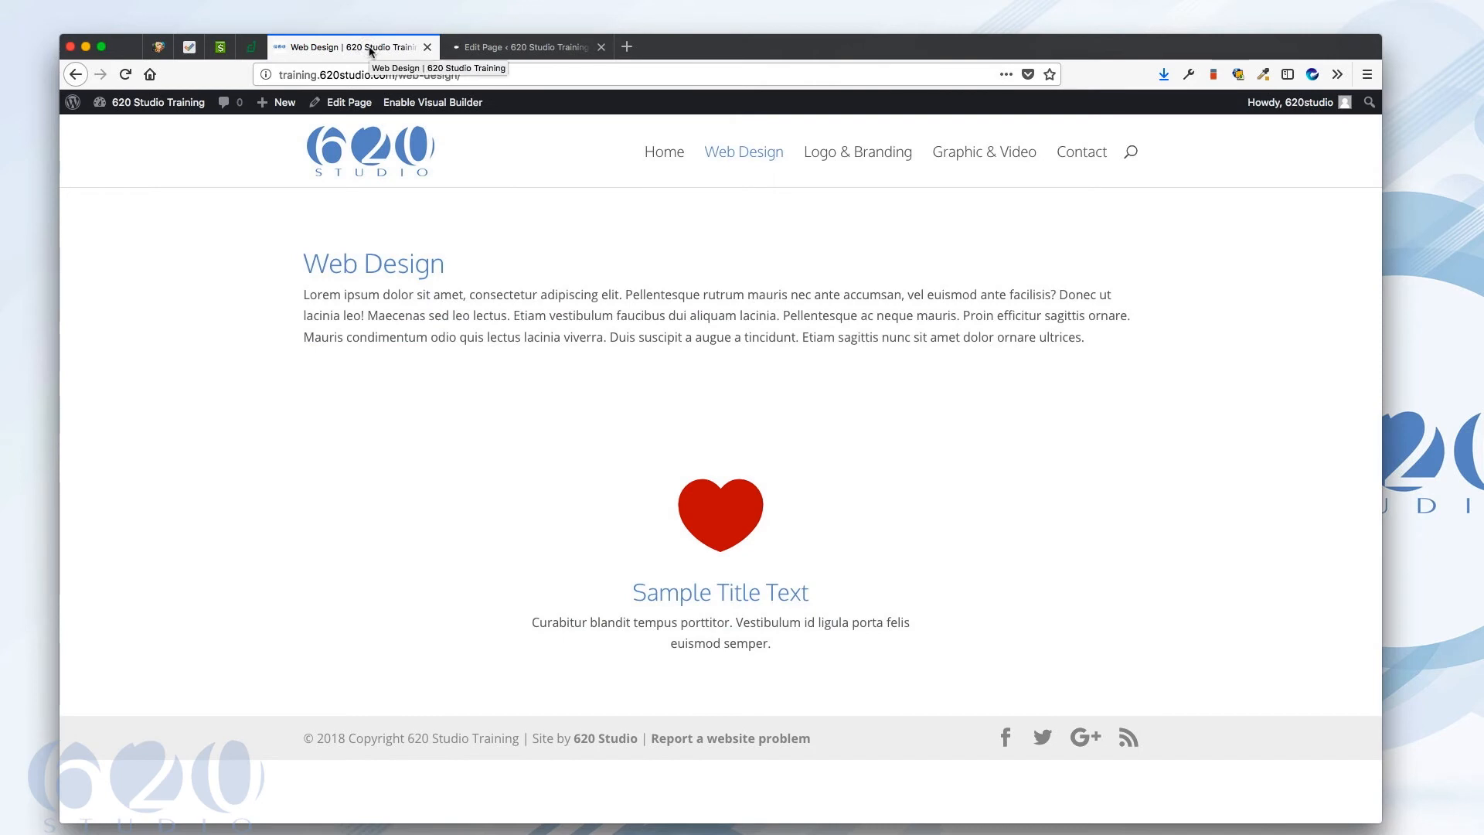
key("super+r")
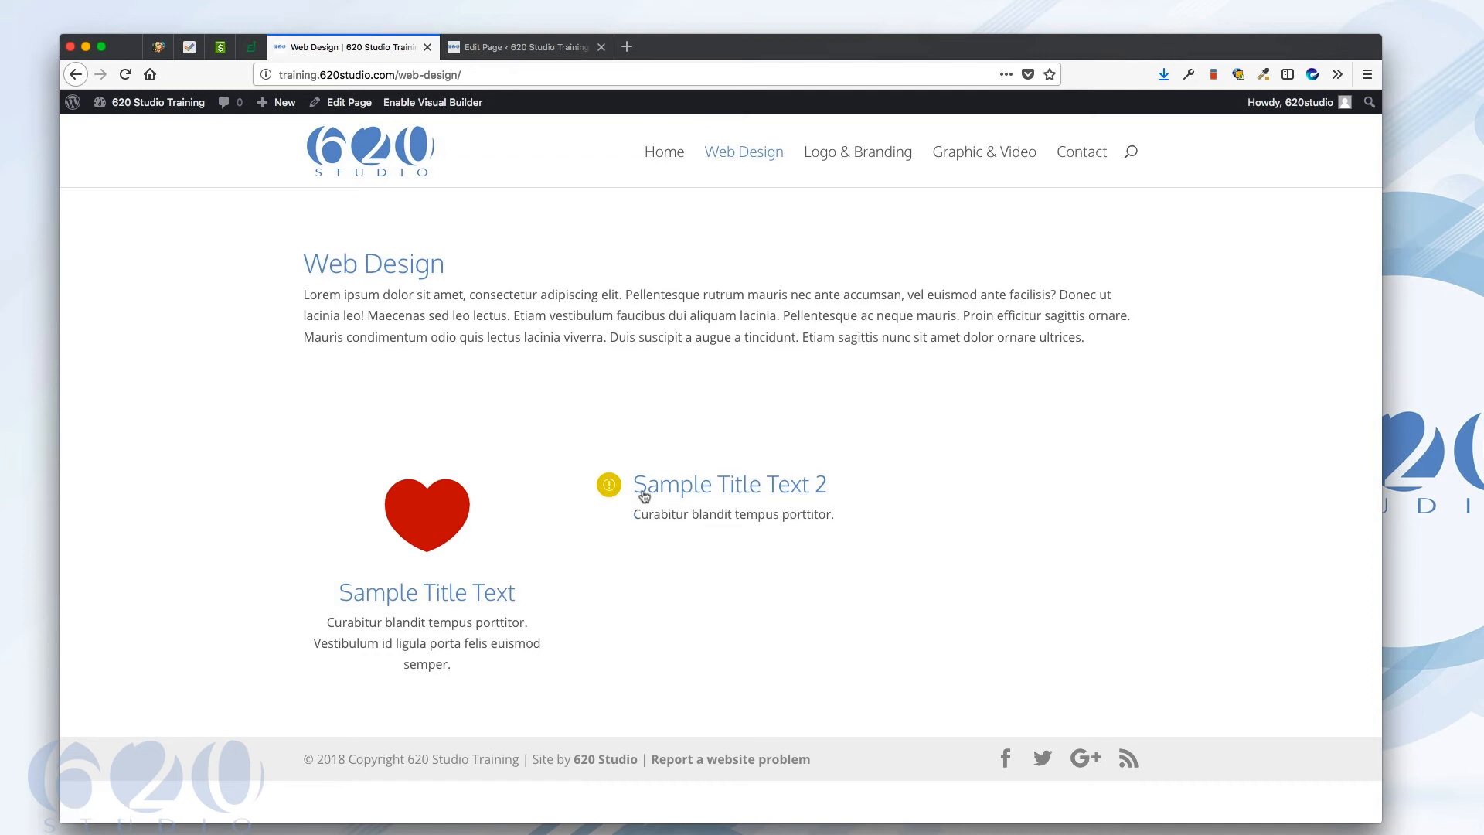
Return to the page editor and turn off the circle icon in the second blurb's design settings.
left_click(520, 47)
scroll(576, 354, "down", 2)
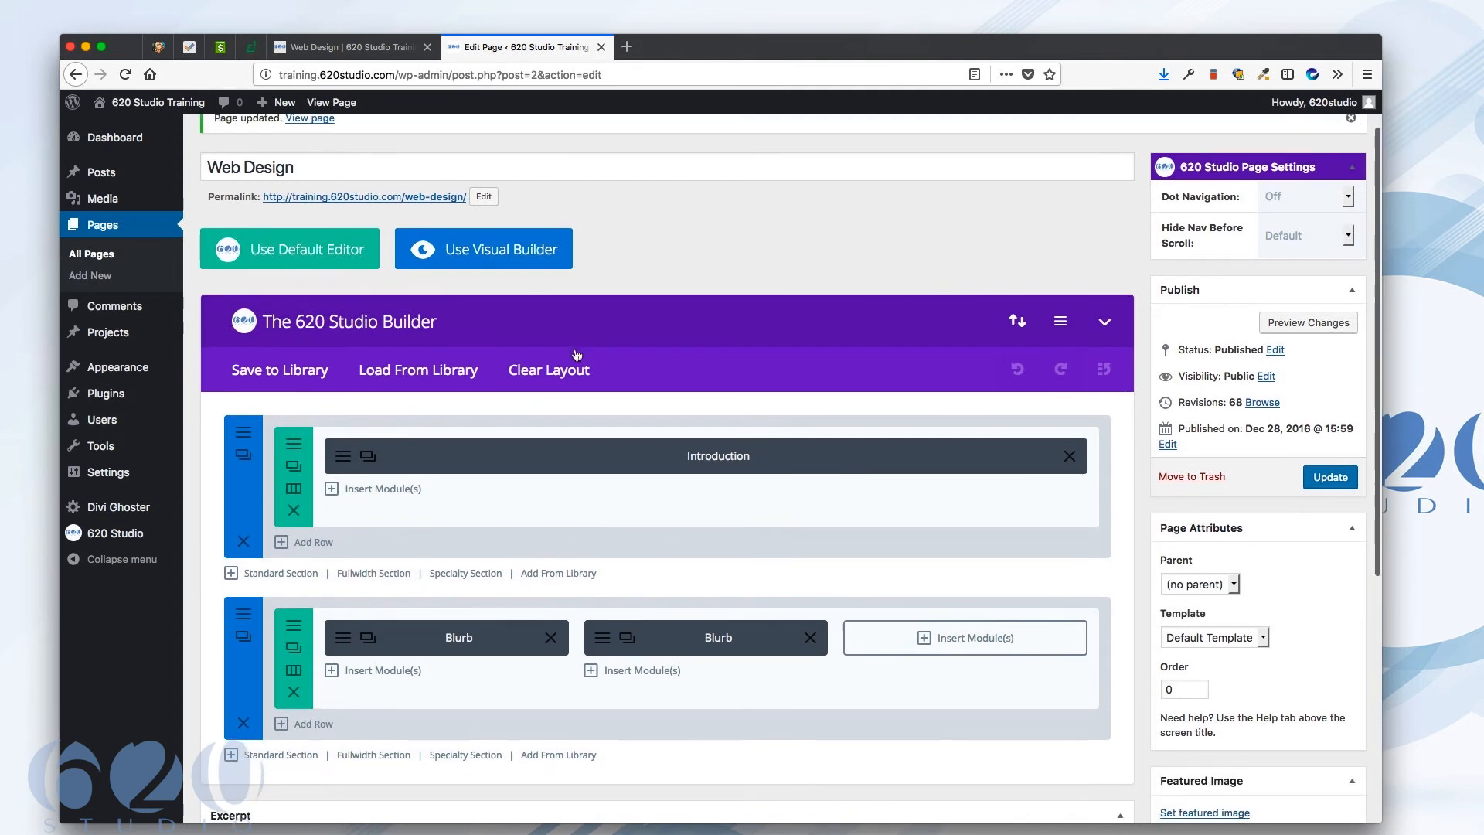
left_click(644, 484)
left_click(512, 236)
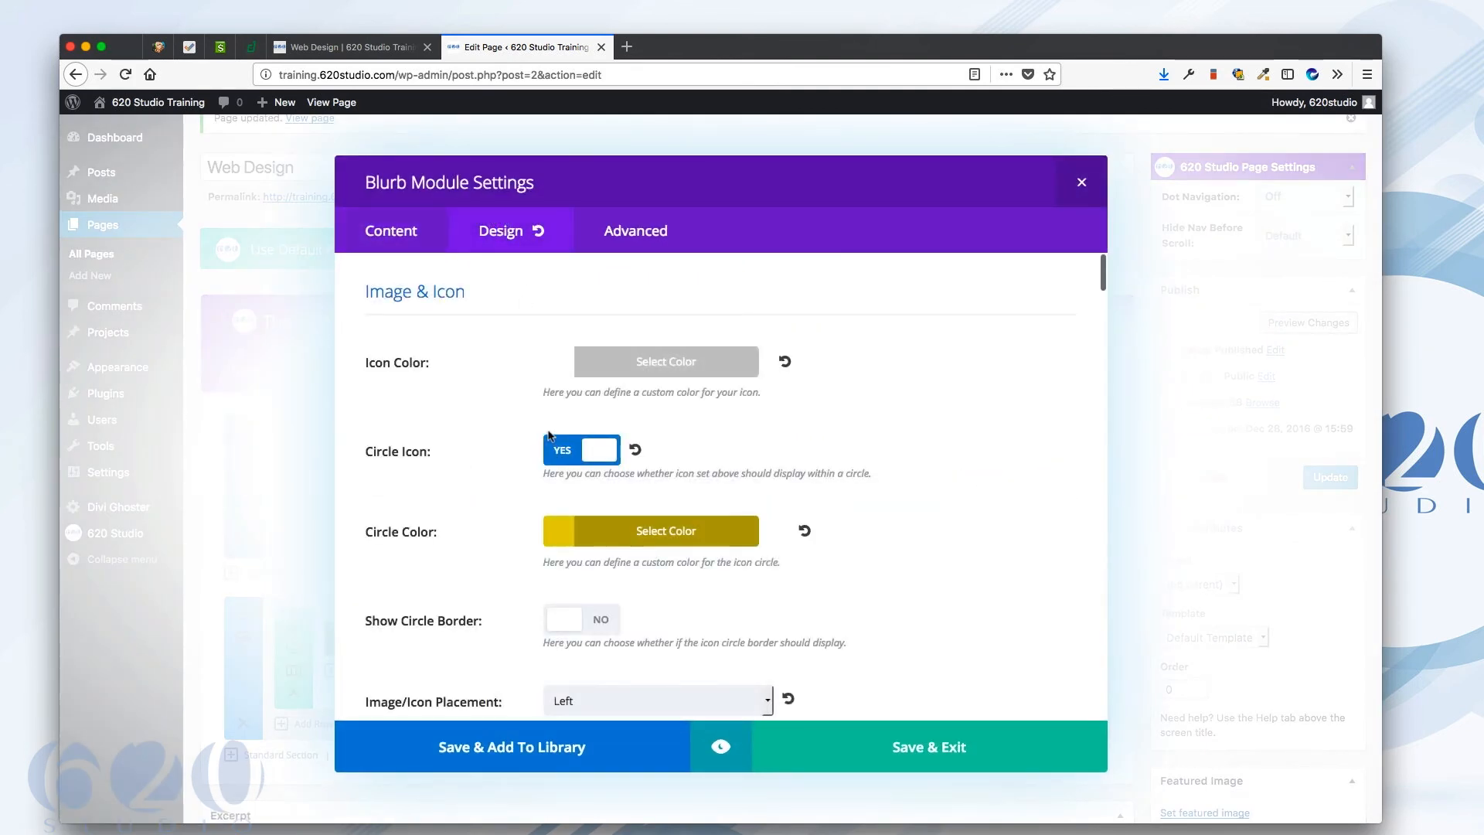
scroll(503, 436, "down", 2)
left_click(583, 374)
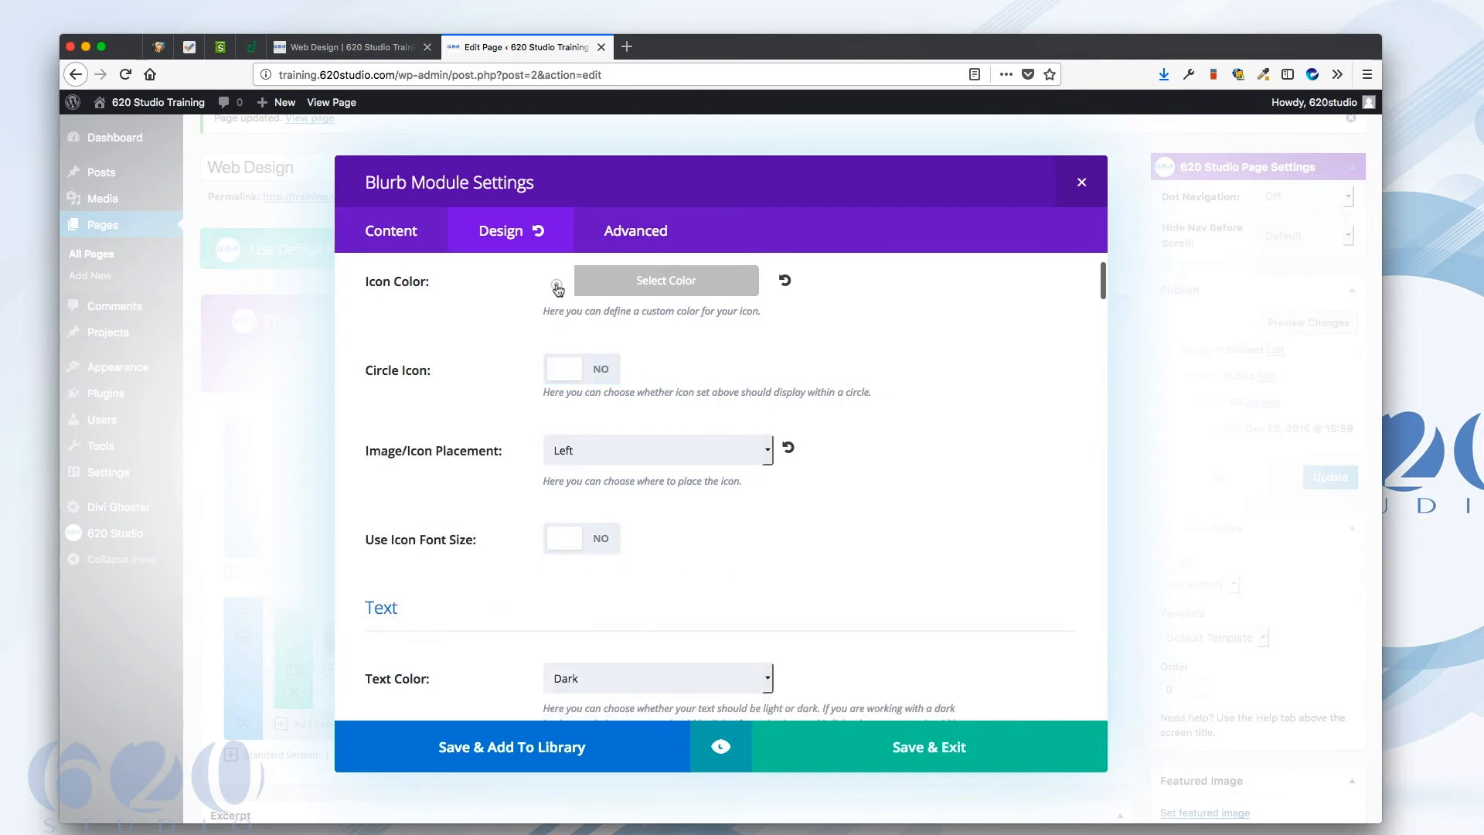
Set the second blurb's icon color to the yellow #ddd600.
left_click(557, 284)
left_click(645, 496)
left_click_drag(592, 328, 579, 338)
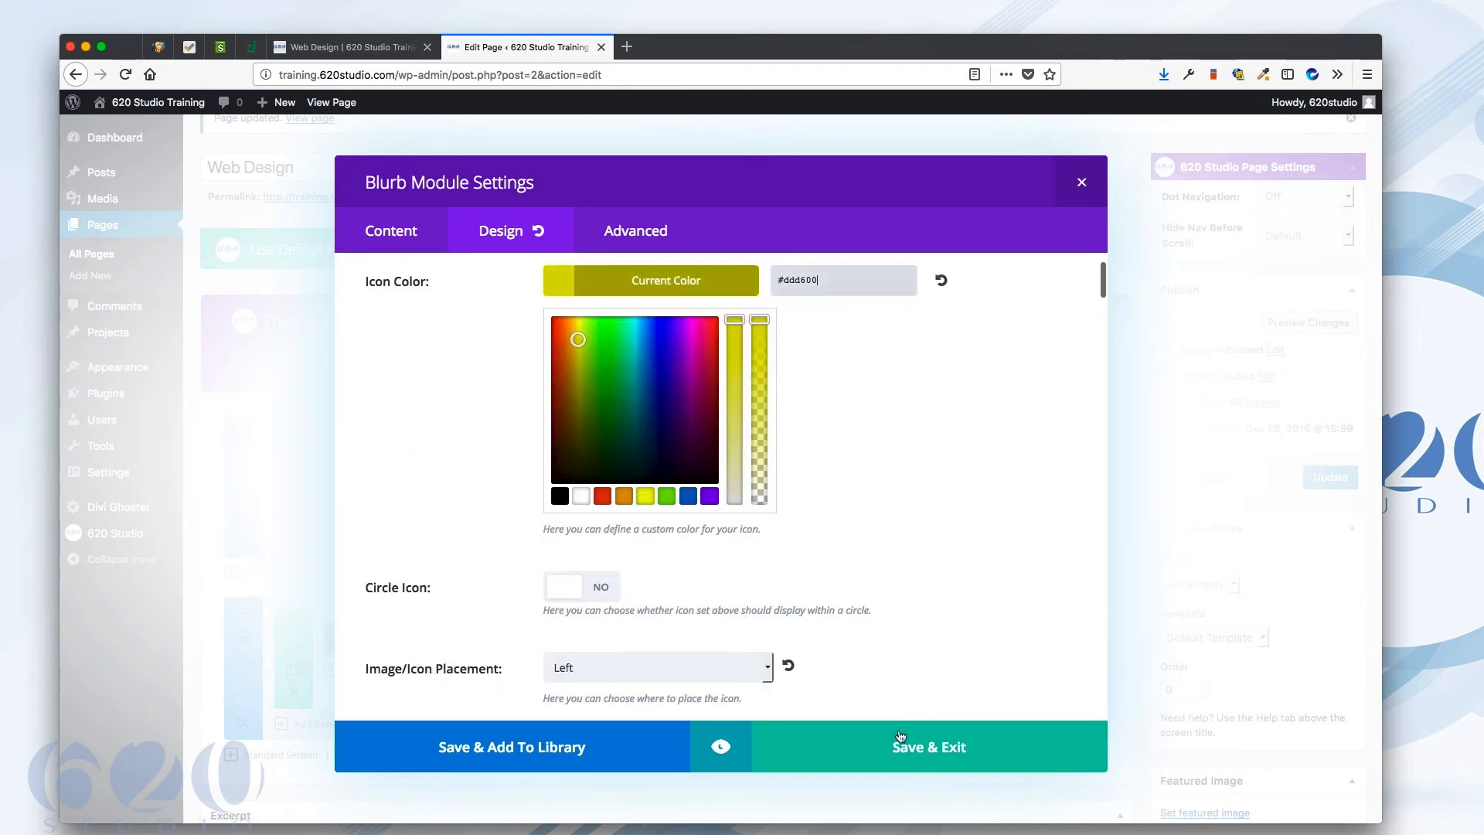
Save the second blurb's icon changes, update the page, and reload the live page to check the icon.
left_click(1317, 485)
left_click(1329, 479)
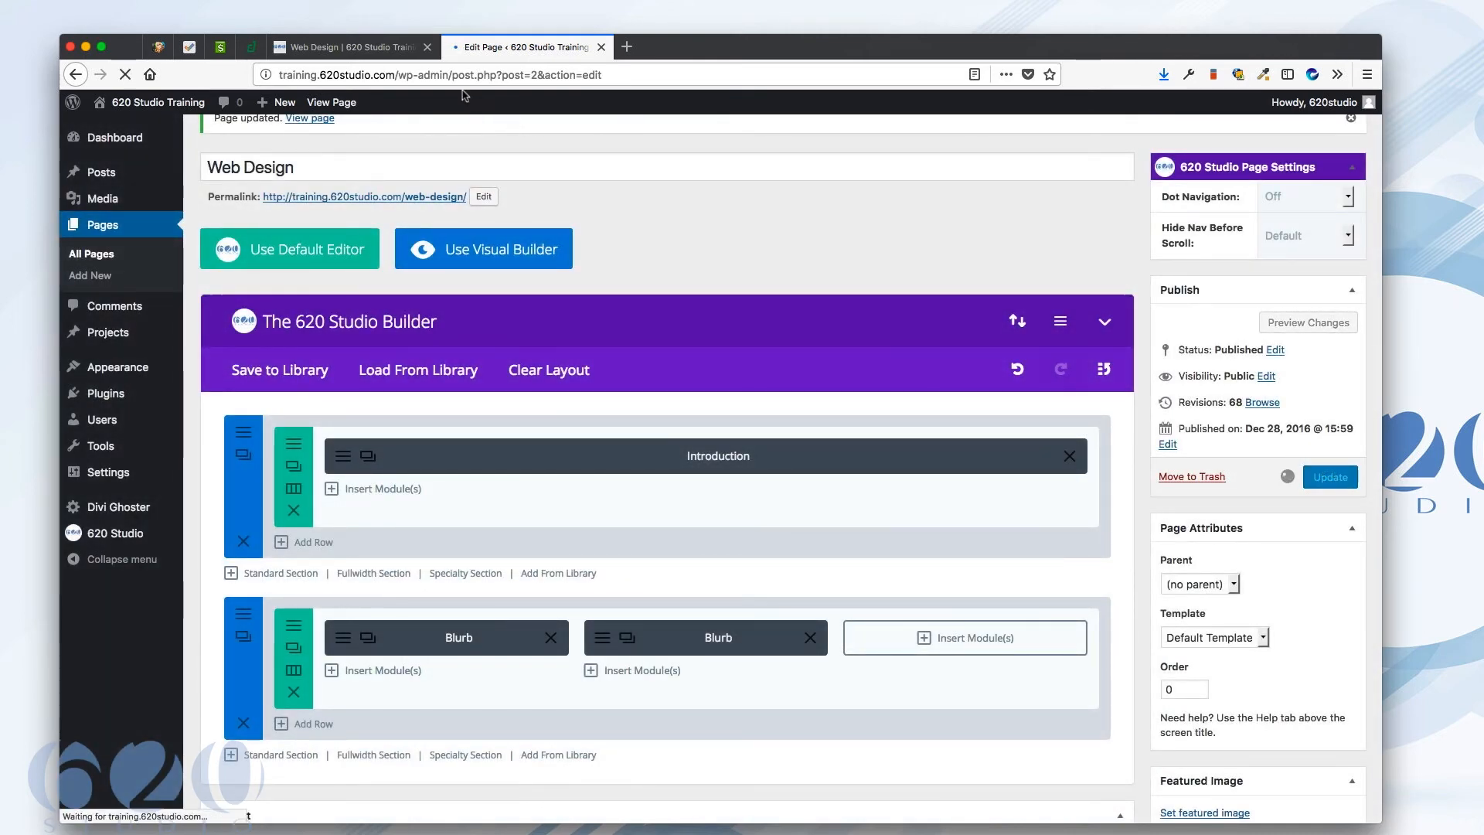
left_click(379, 51)
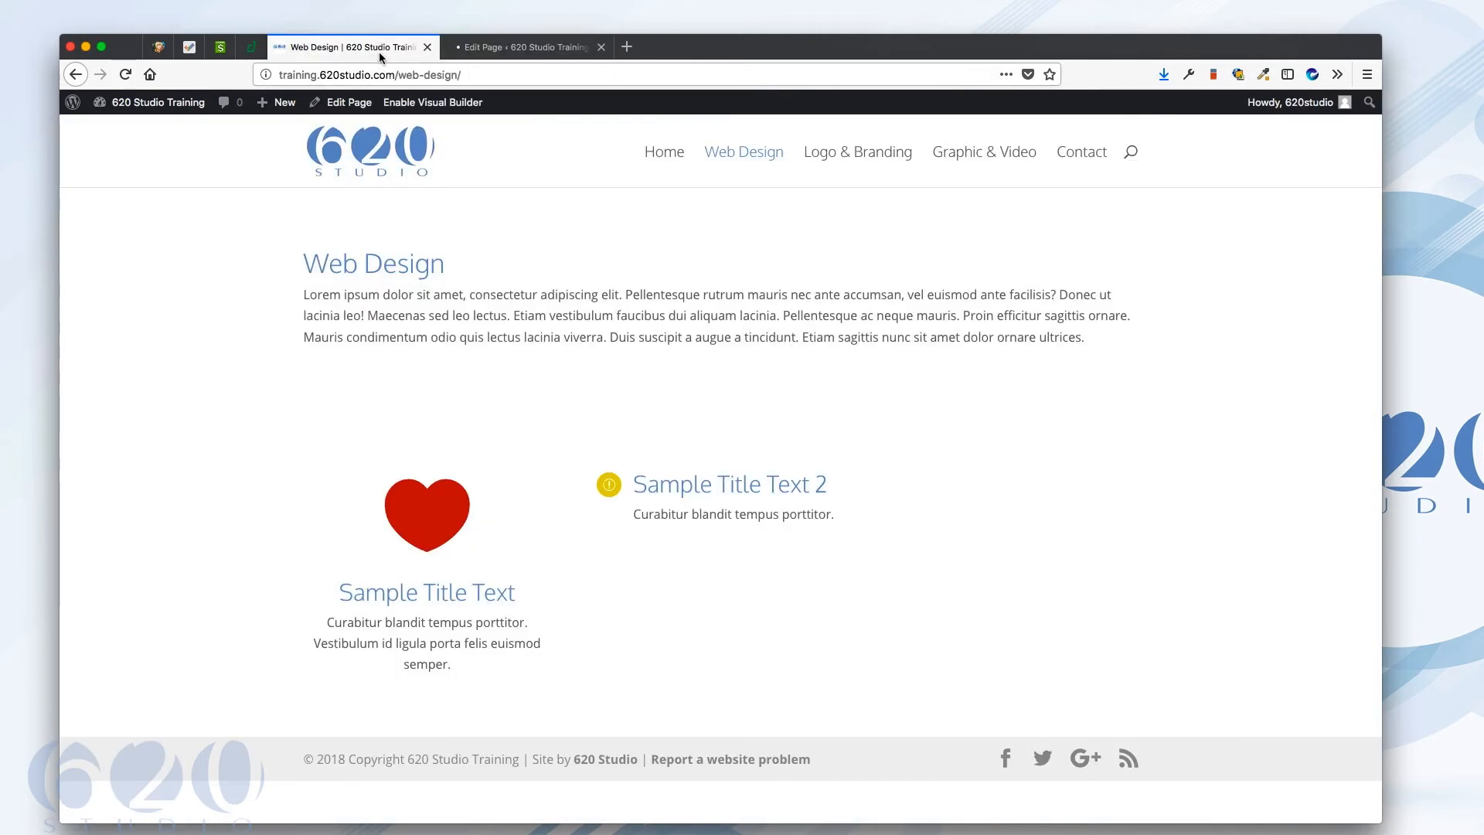
key("super+r")
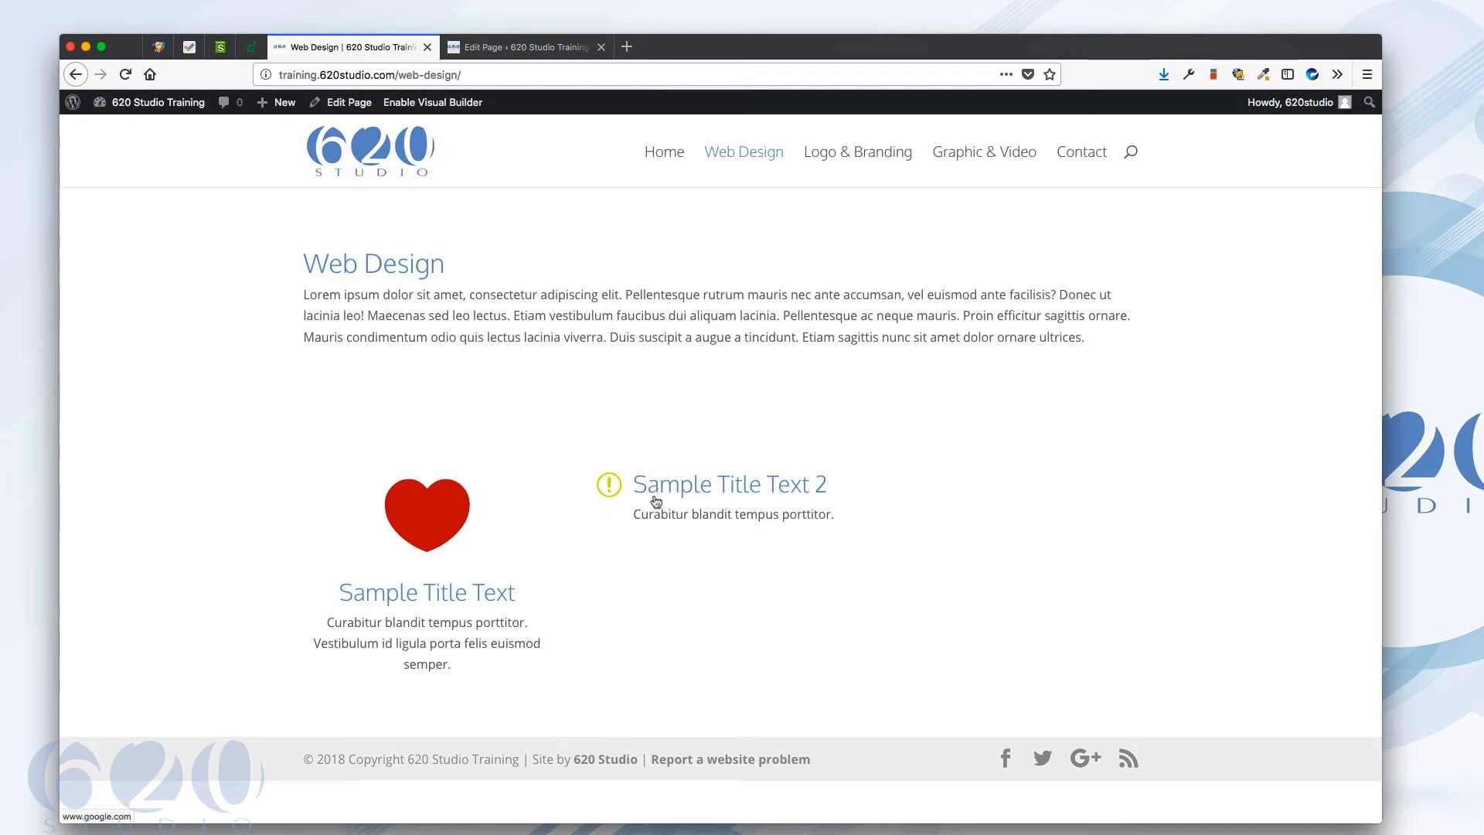
Return to the page editor and duplicate the second column's blurb three times within that column.
left_click(506, 46)
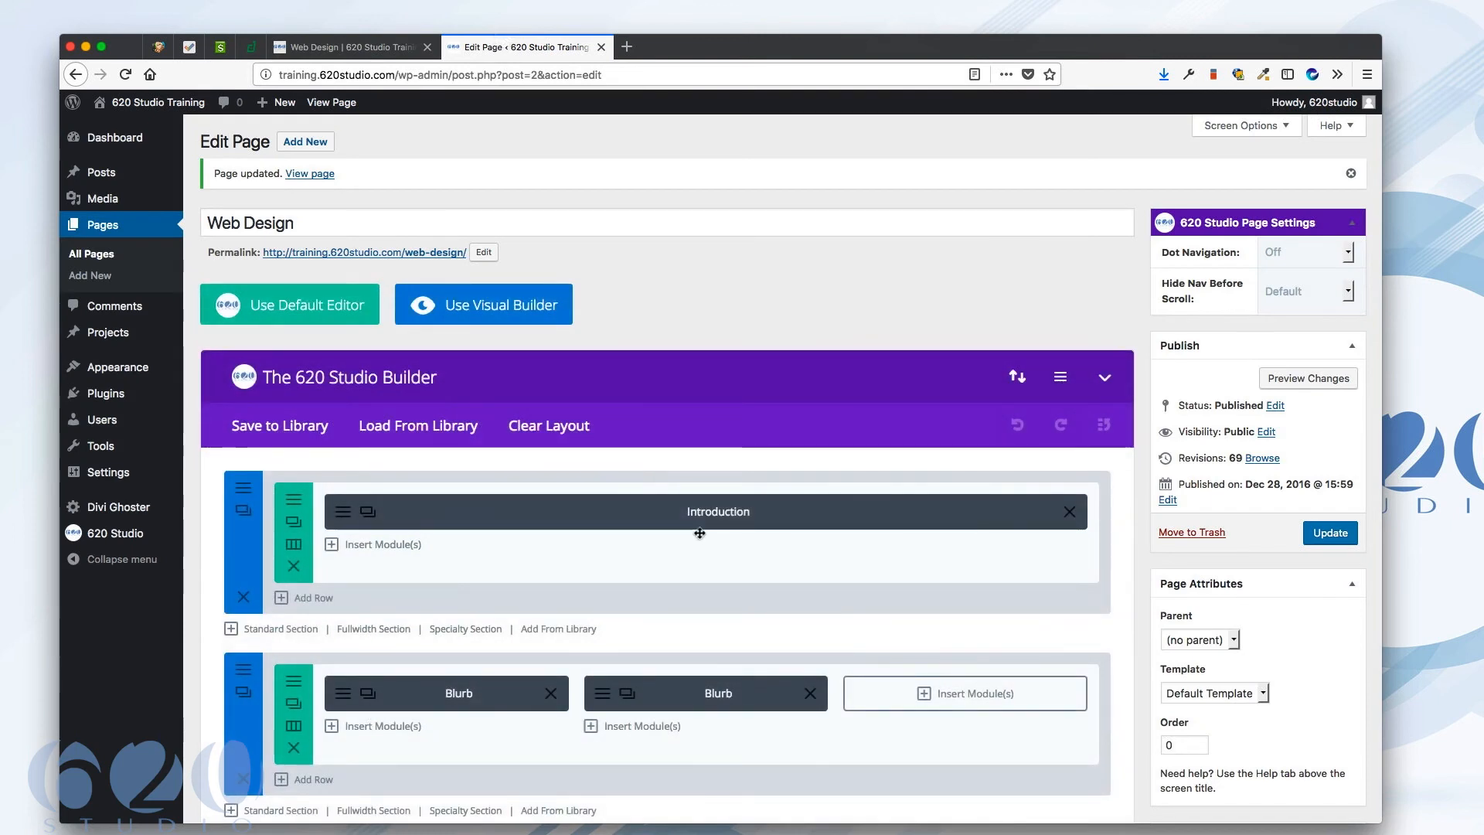
scroll(679, 569, "down", 3)
left_click(628, 520)
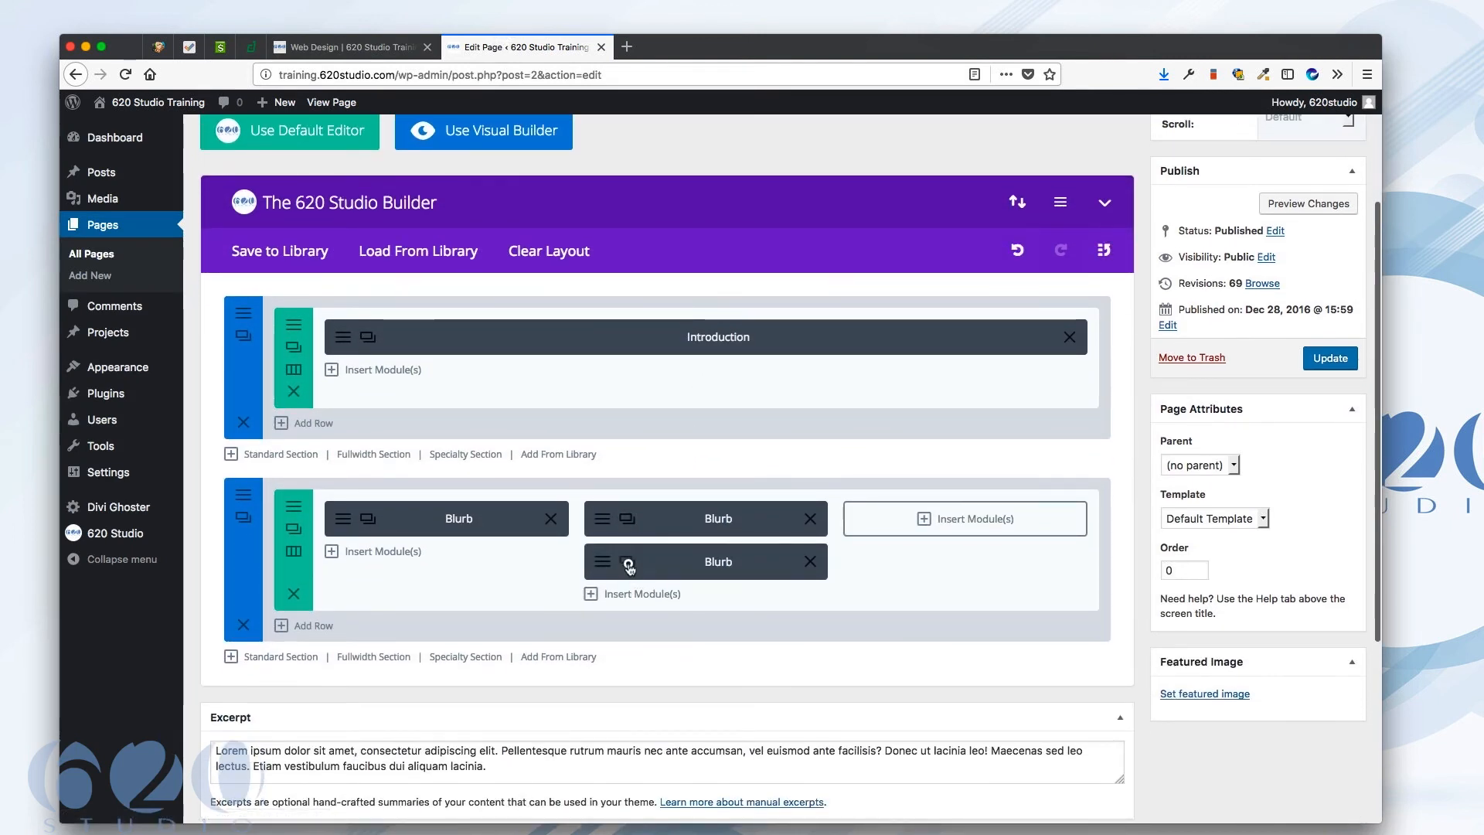
left_click(627, 562)
left_click(627, 605)
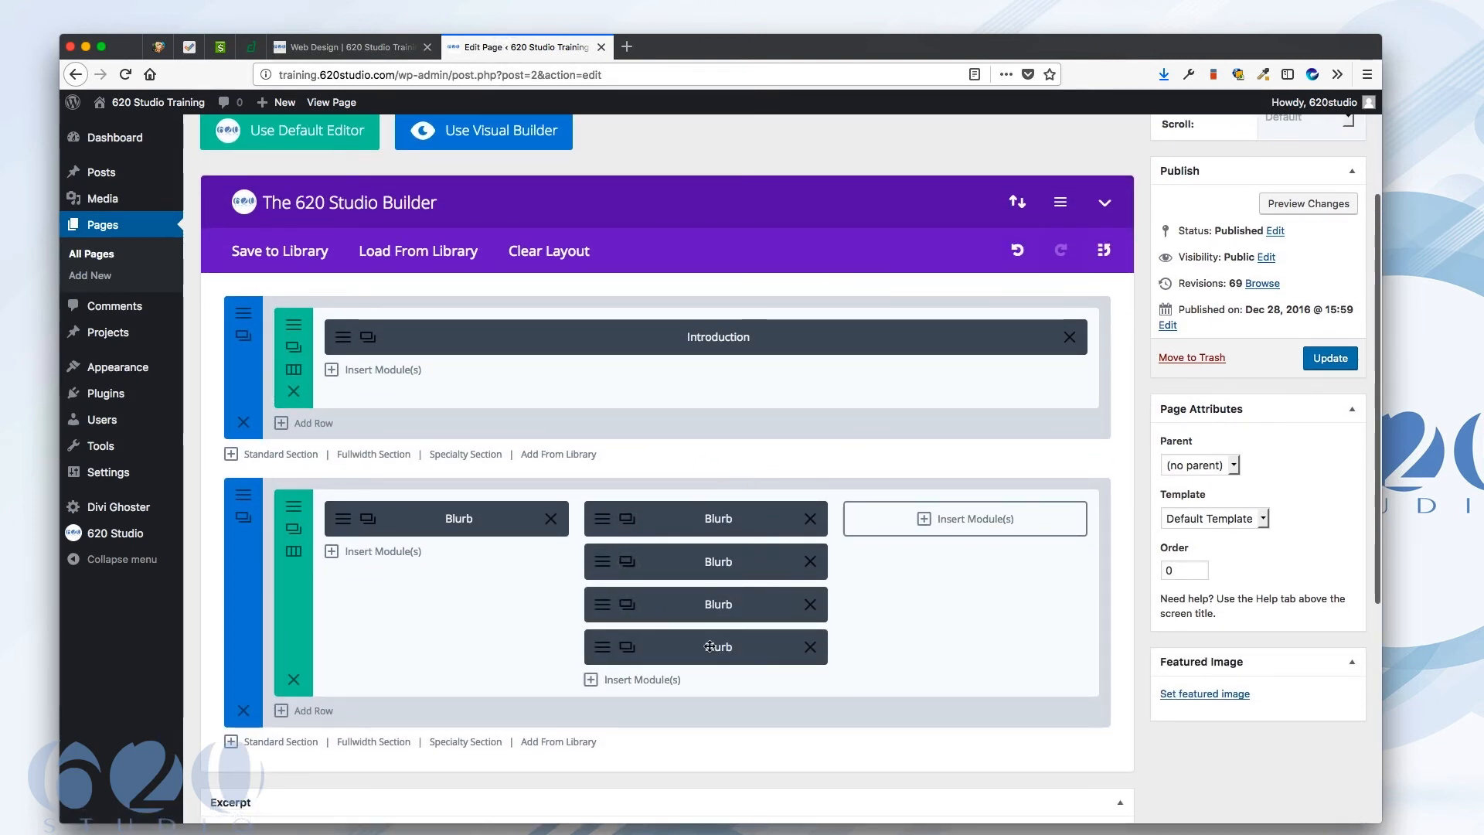
Update the page and reload the live Web Design page to check the stacked duplicate blurbs.
left_click(1328, 358)
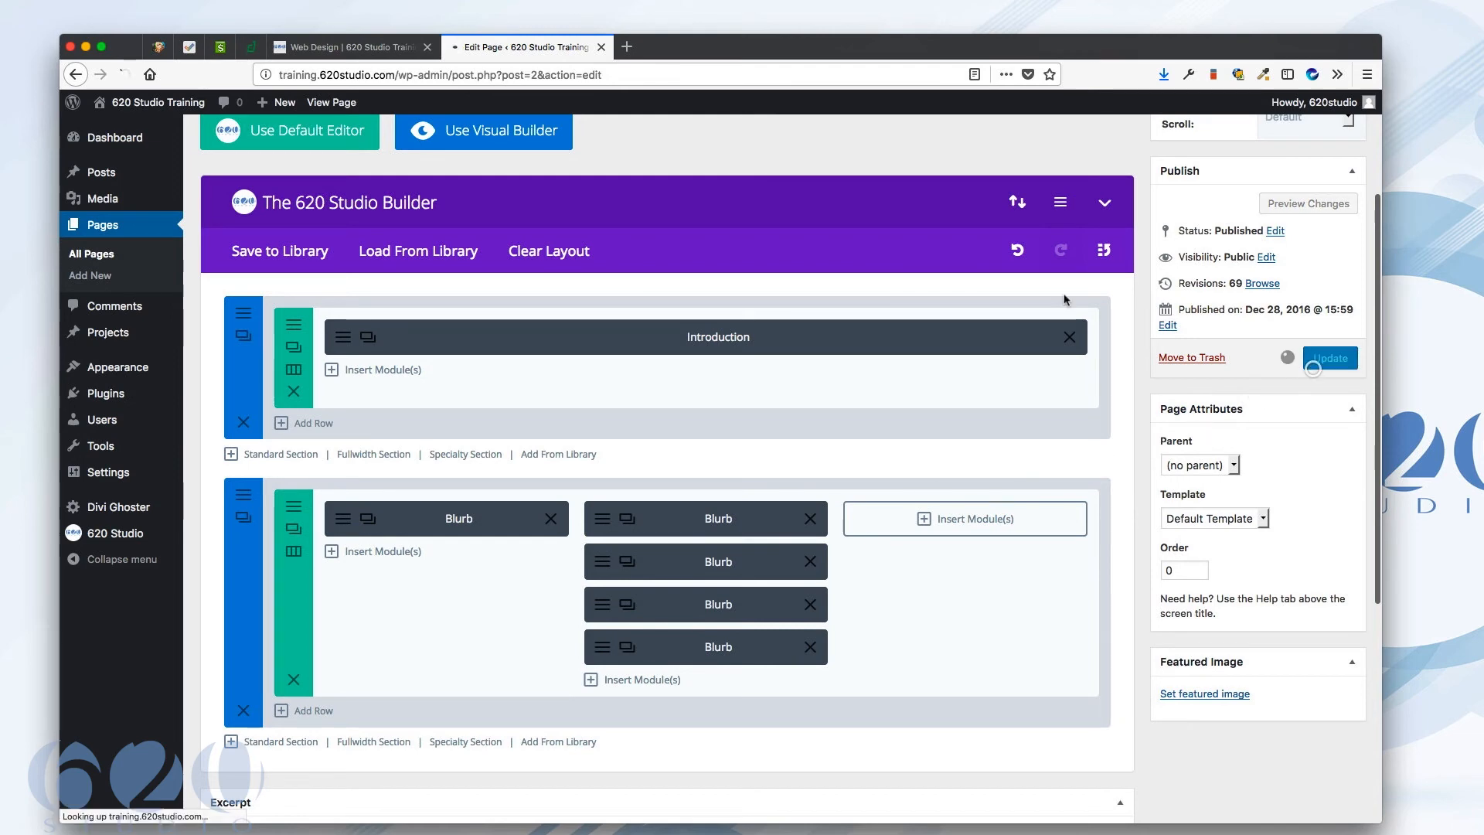
left_click(352, 48)
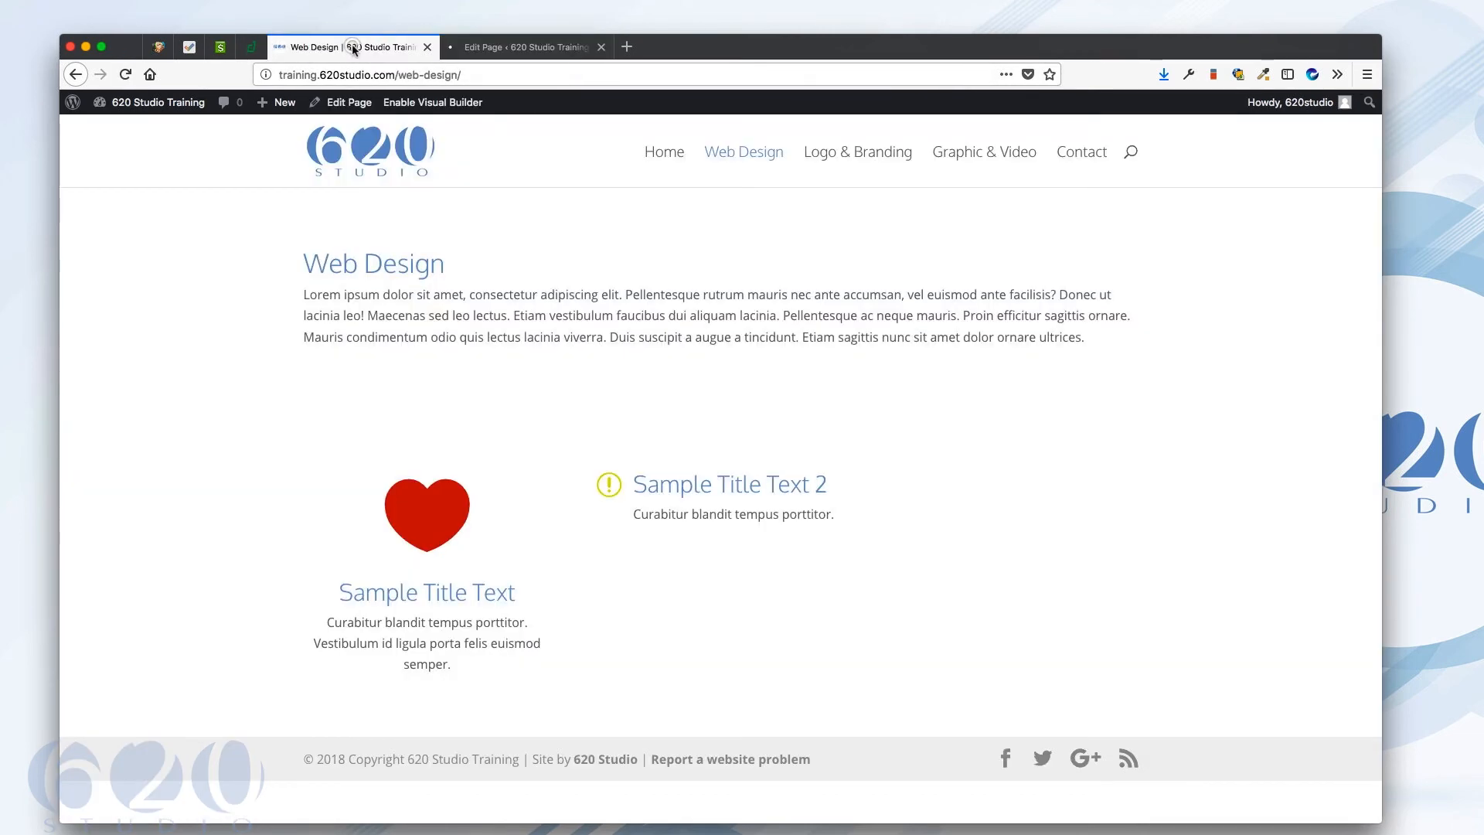
key("super+r")
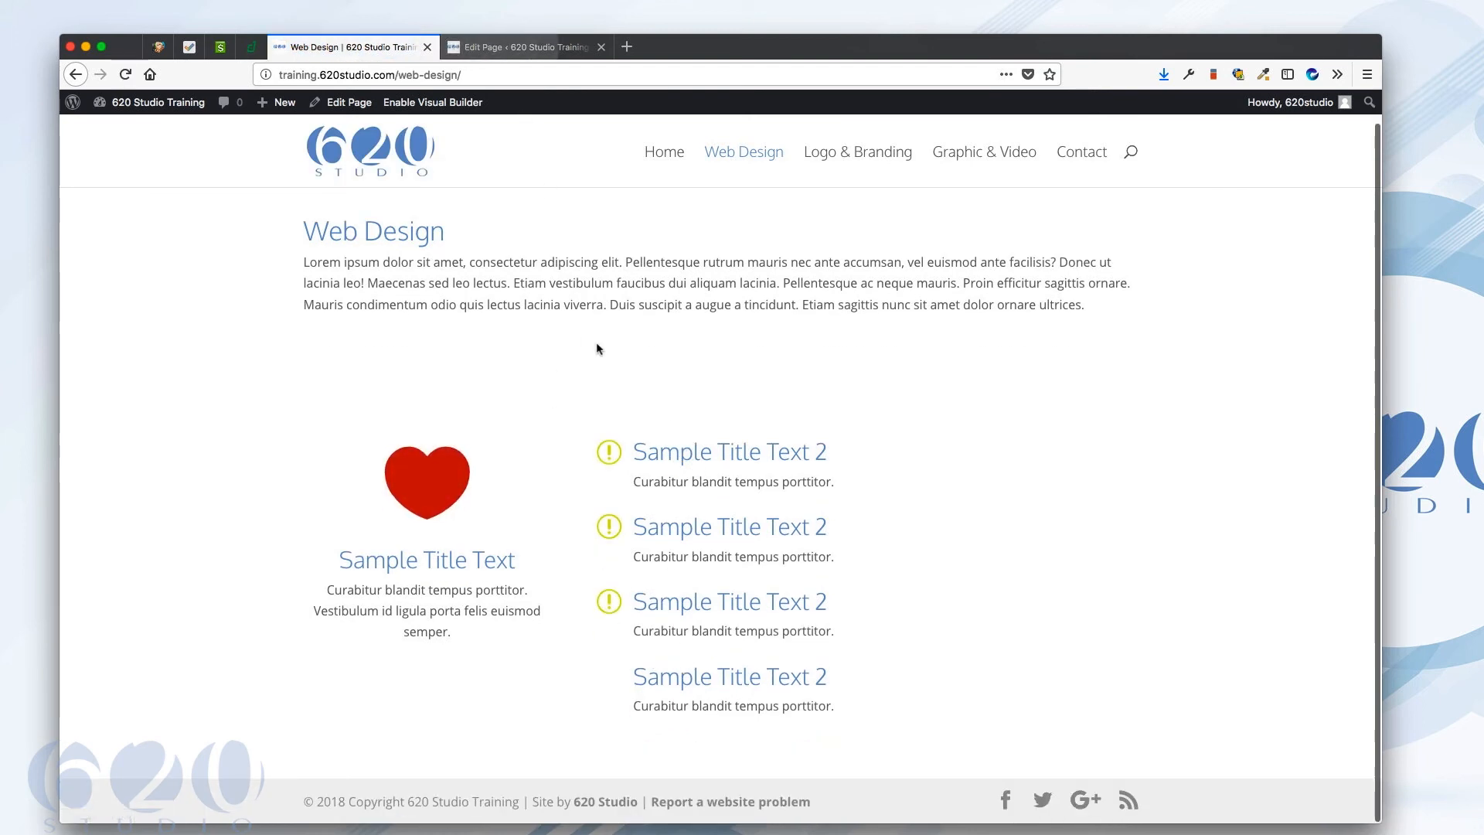
left_click(526, 46)
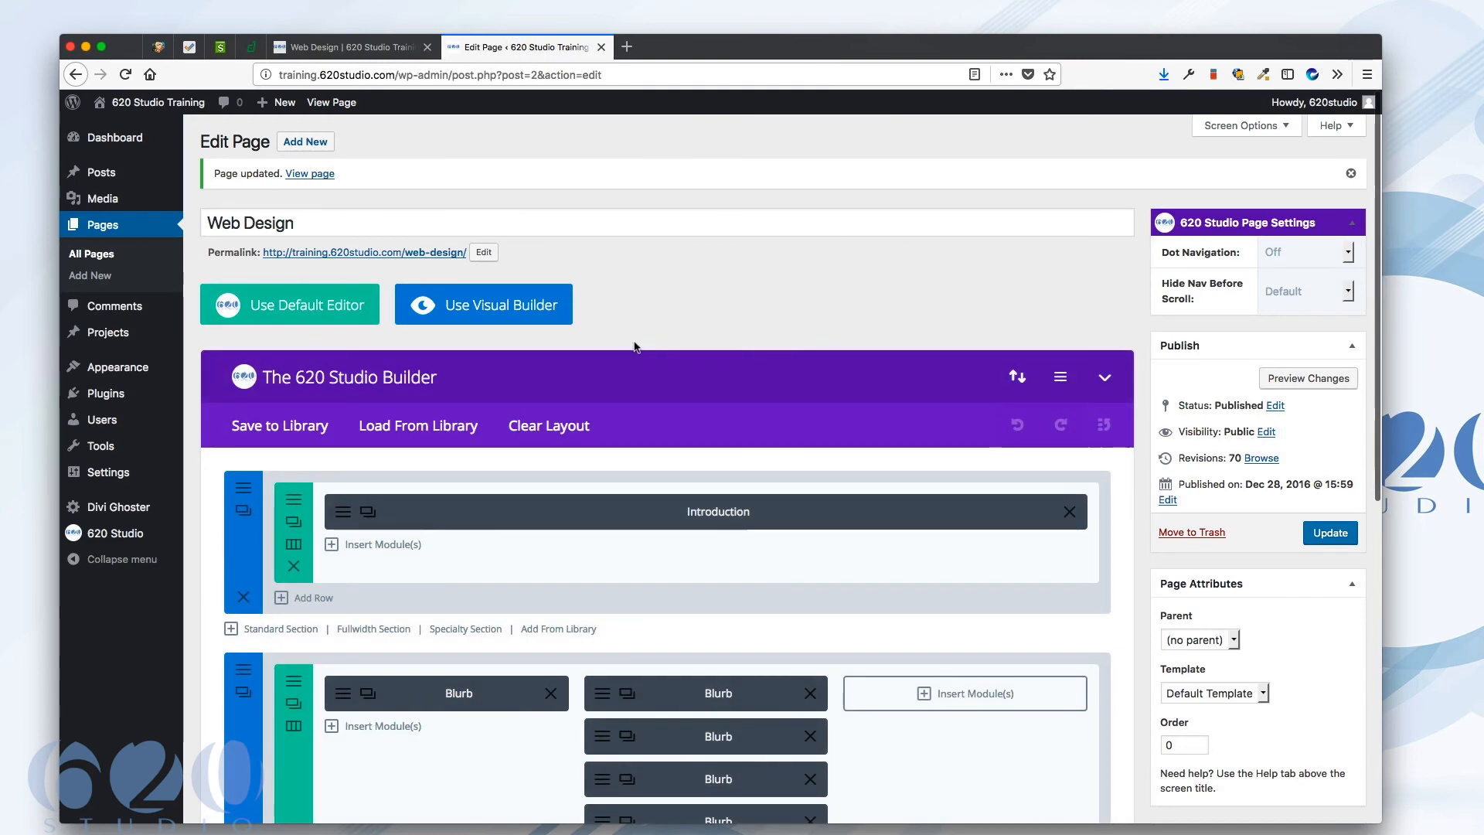
scroll(631, 345, "down", 2)
left_click(348, 46)
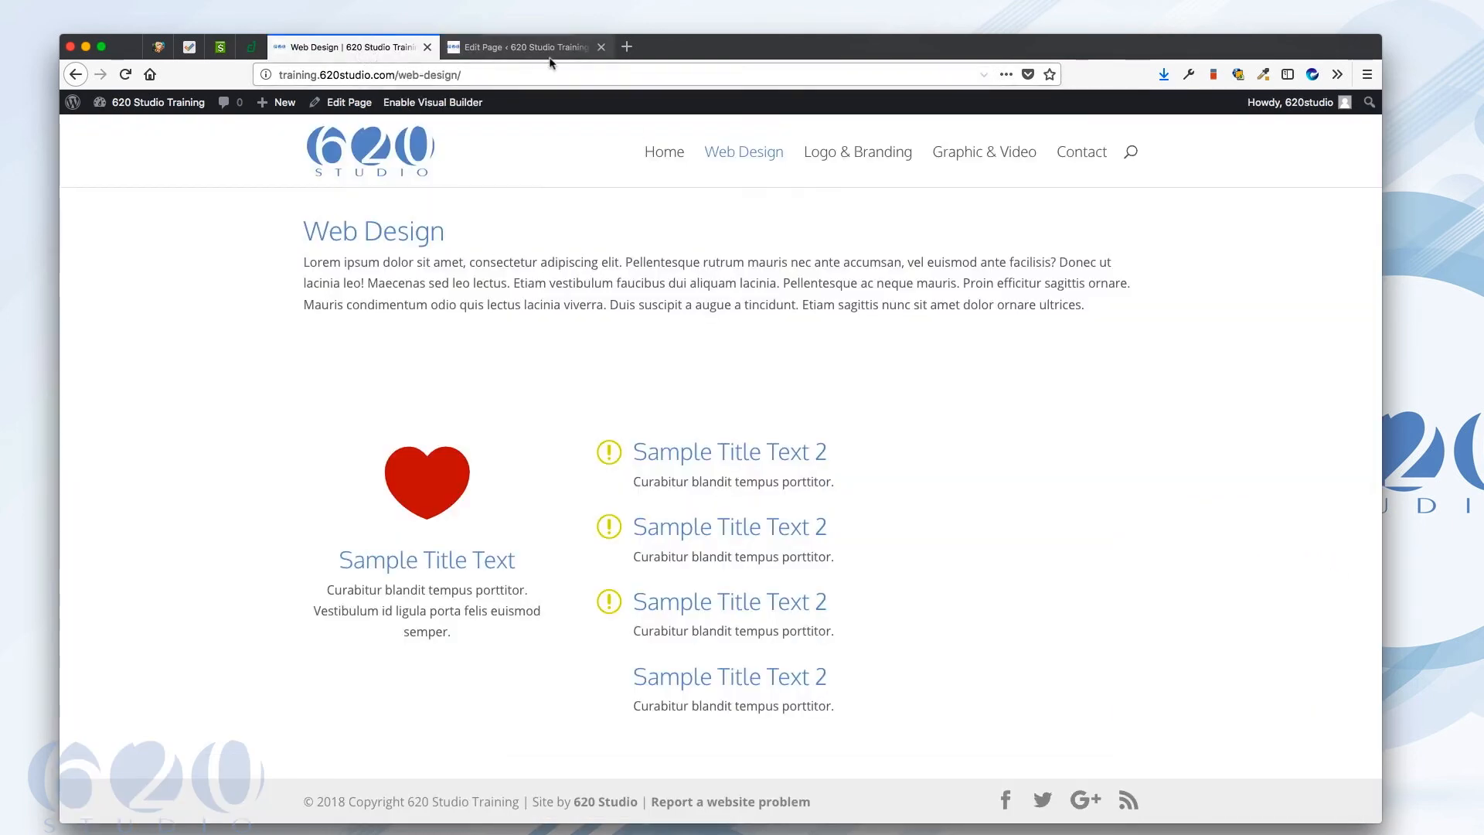
left_click(125, 75)
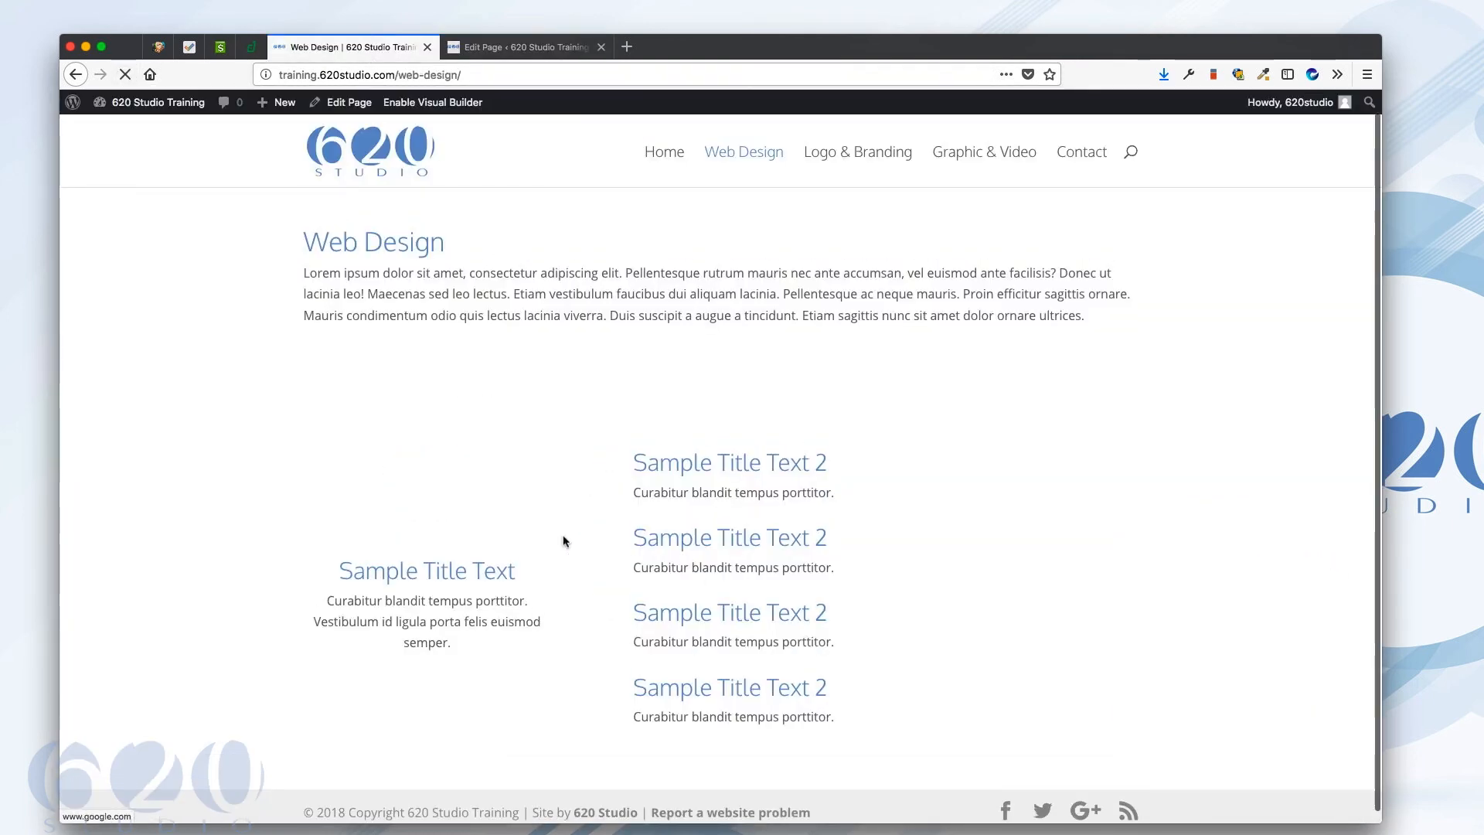
Return to the page editor and delete the three duplicate blurbs from the second column.
left_click(510, 48)
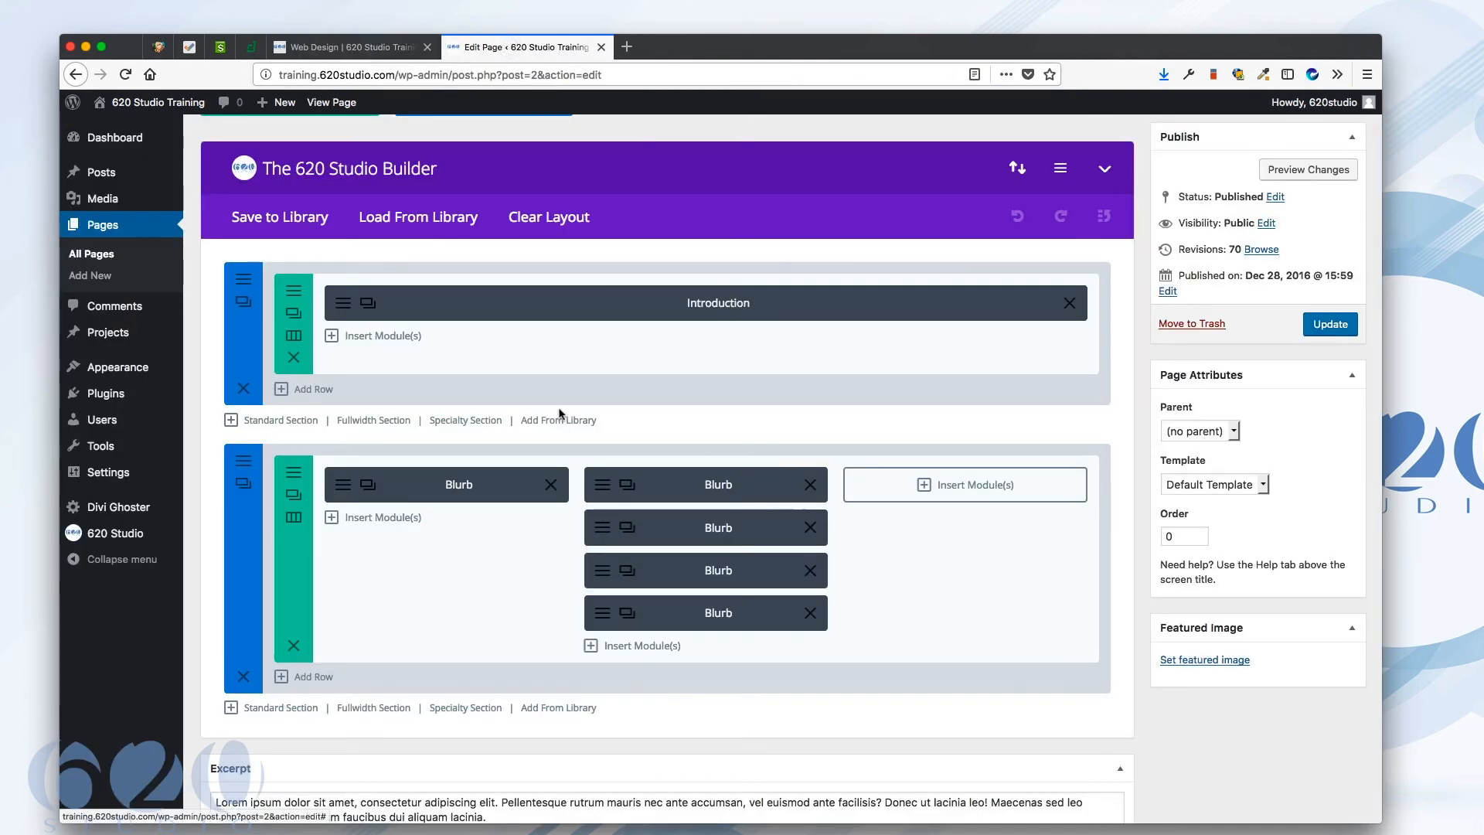
left_click(810, 612)
left_click(810, 570)
left_click(810, 527)
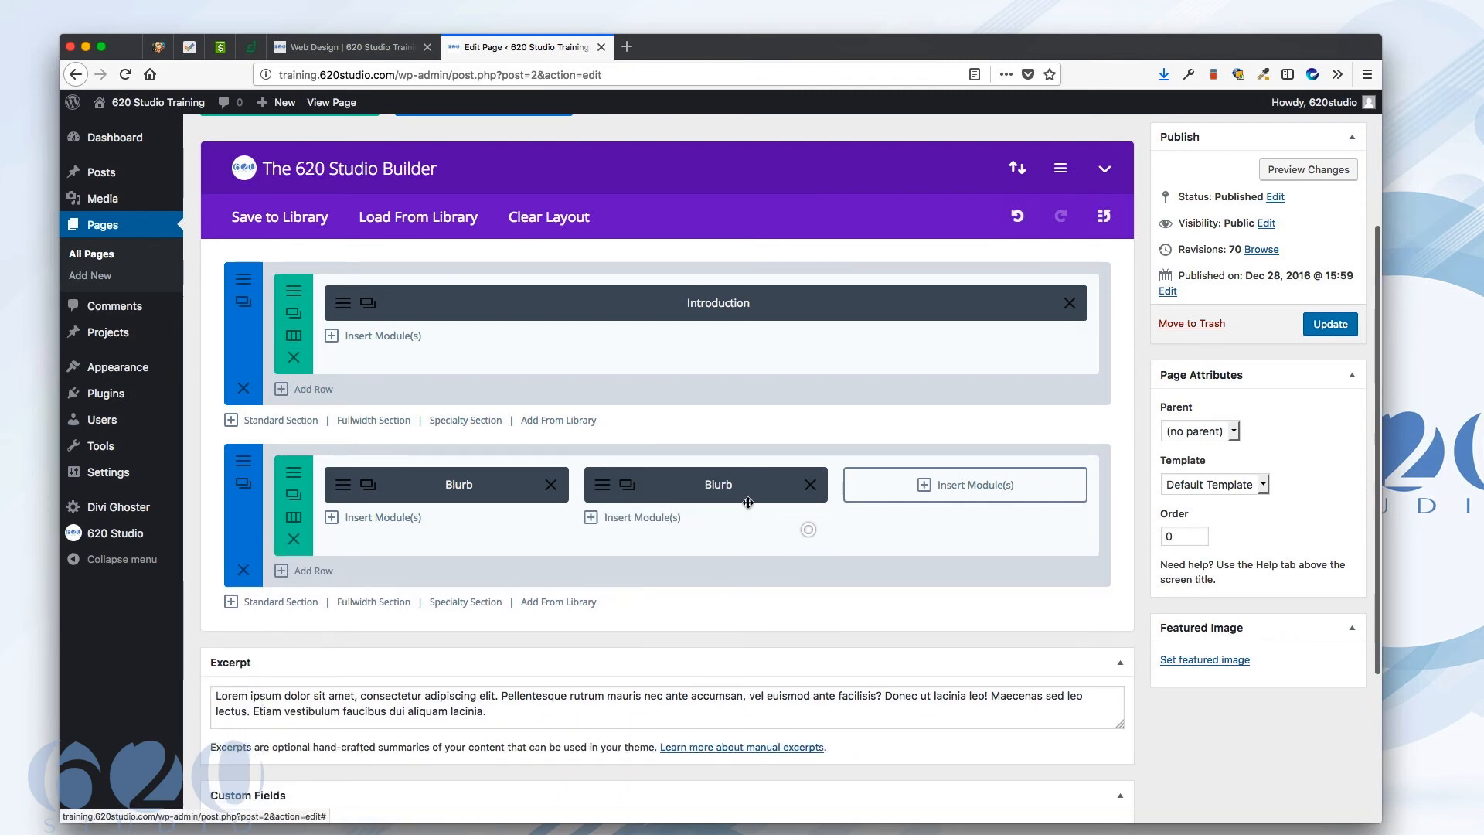
Set the second blurb's animation style to Zoom in its design settings and save the module.
left_click(599, 487)
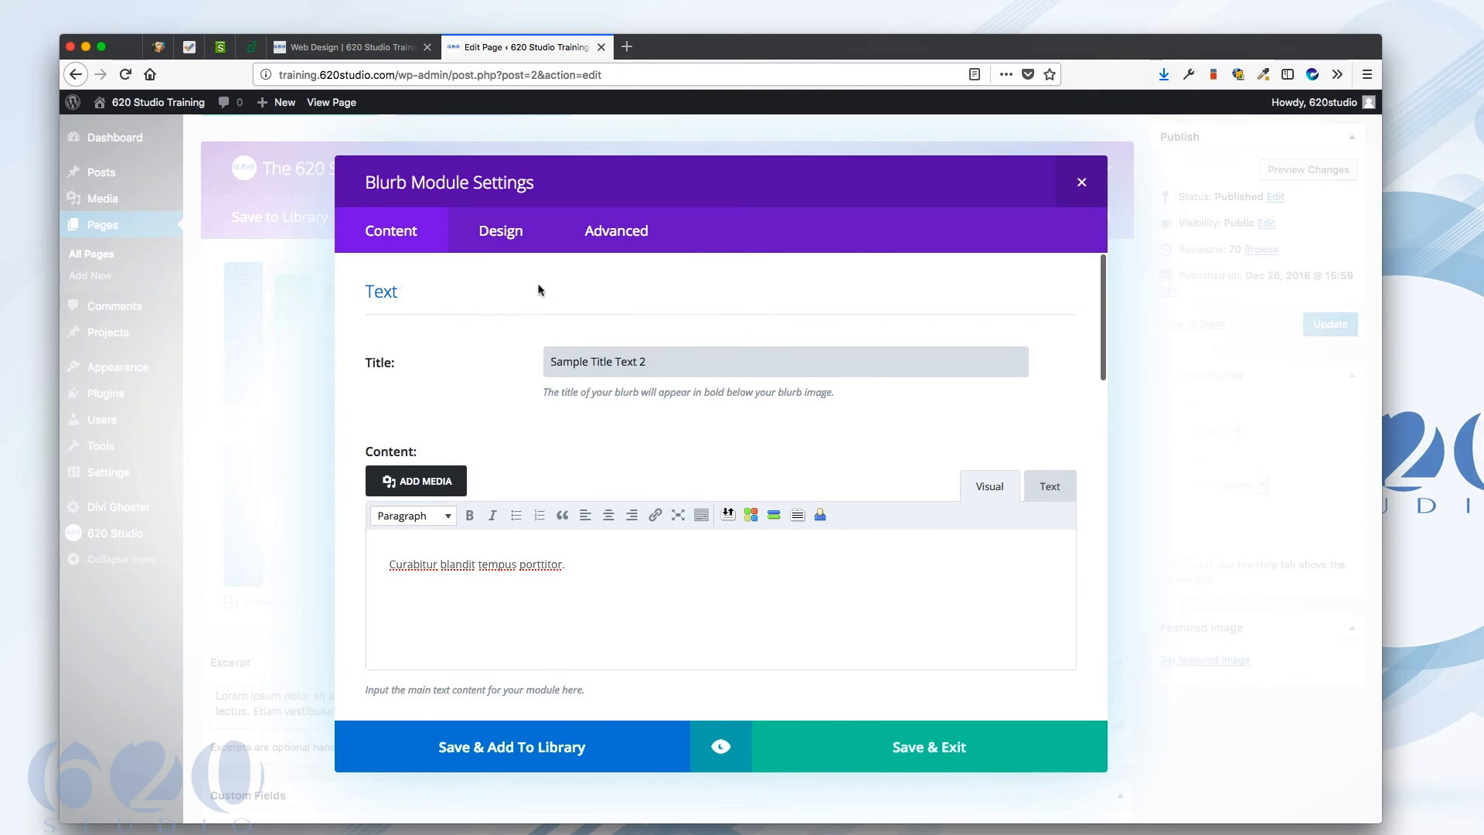
left_click(507, 236)
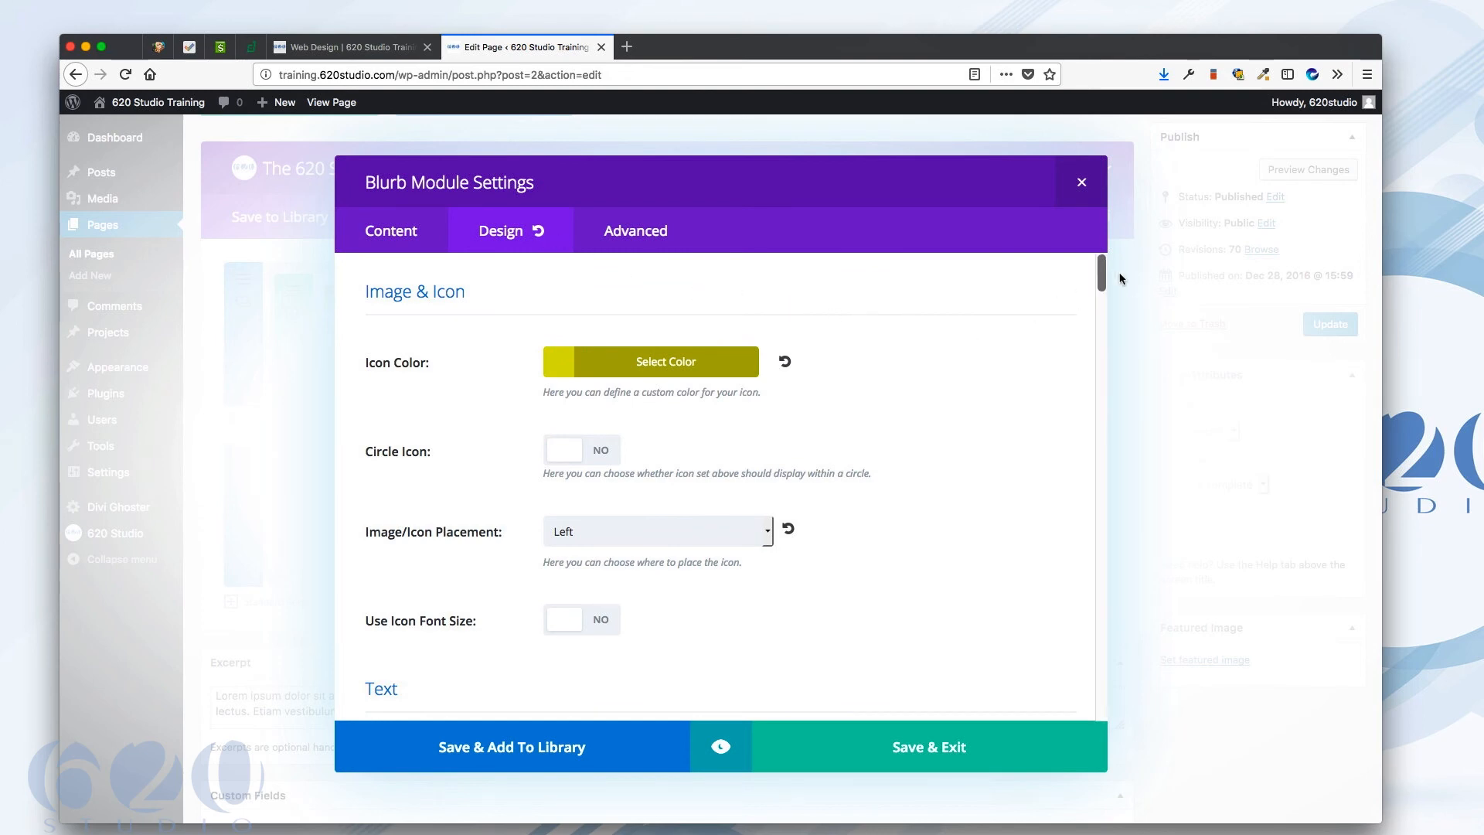
left_click_drag(1102, 271, 1093, 705)
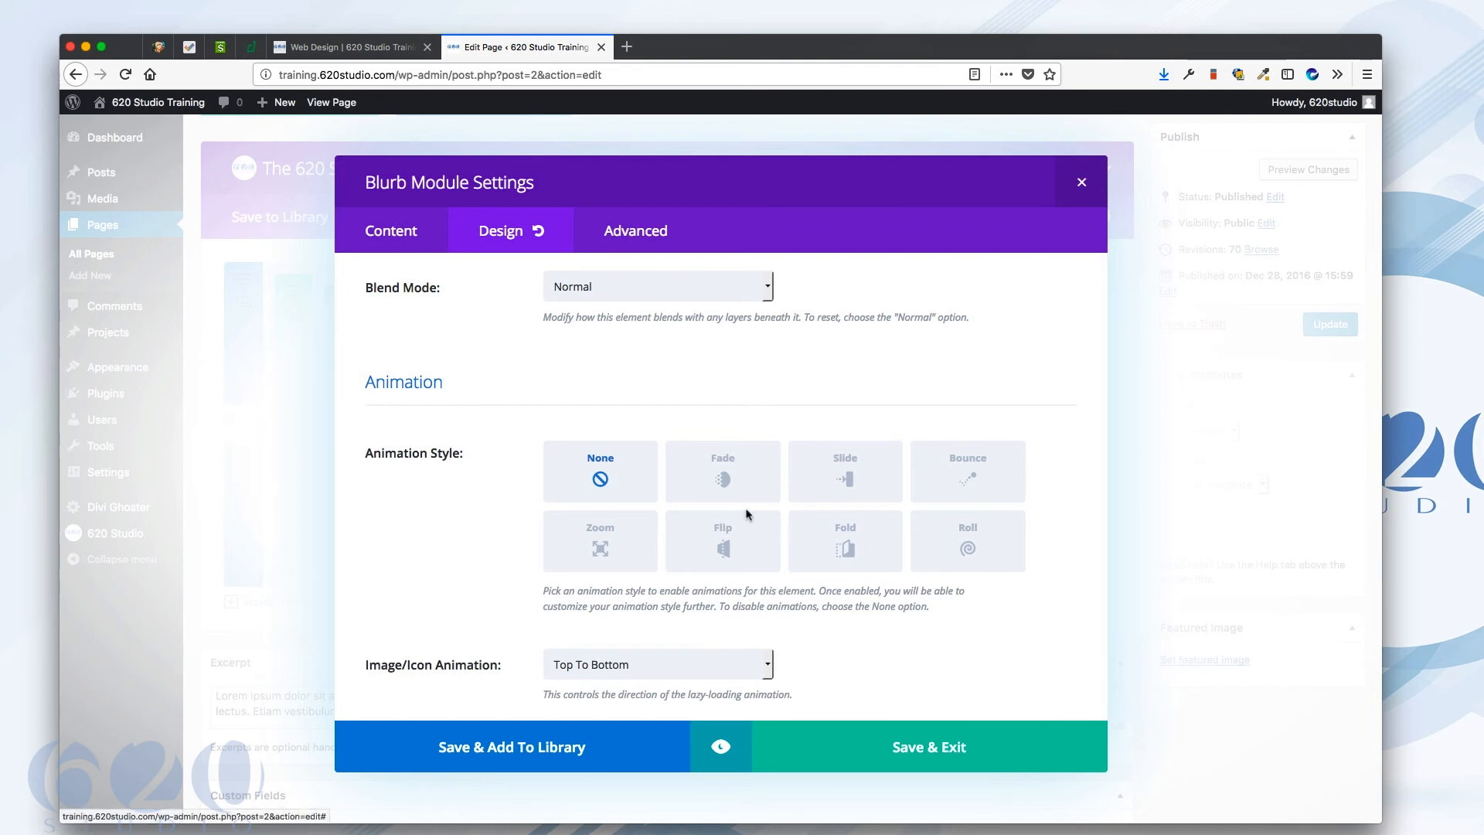
left_click(600, 542)
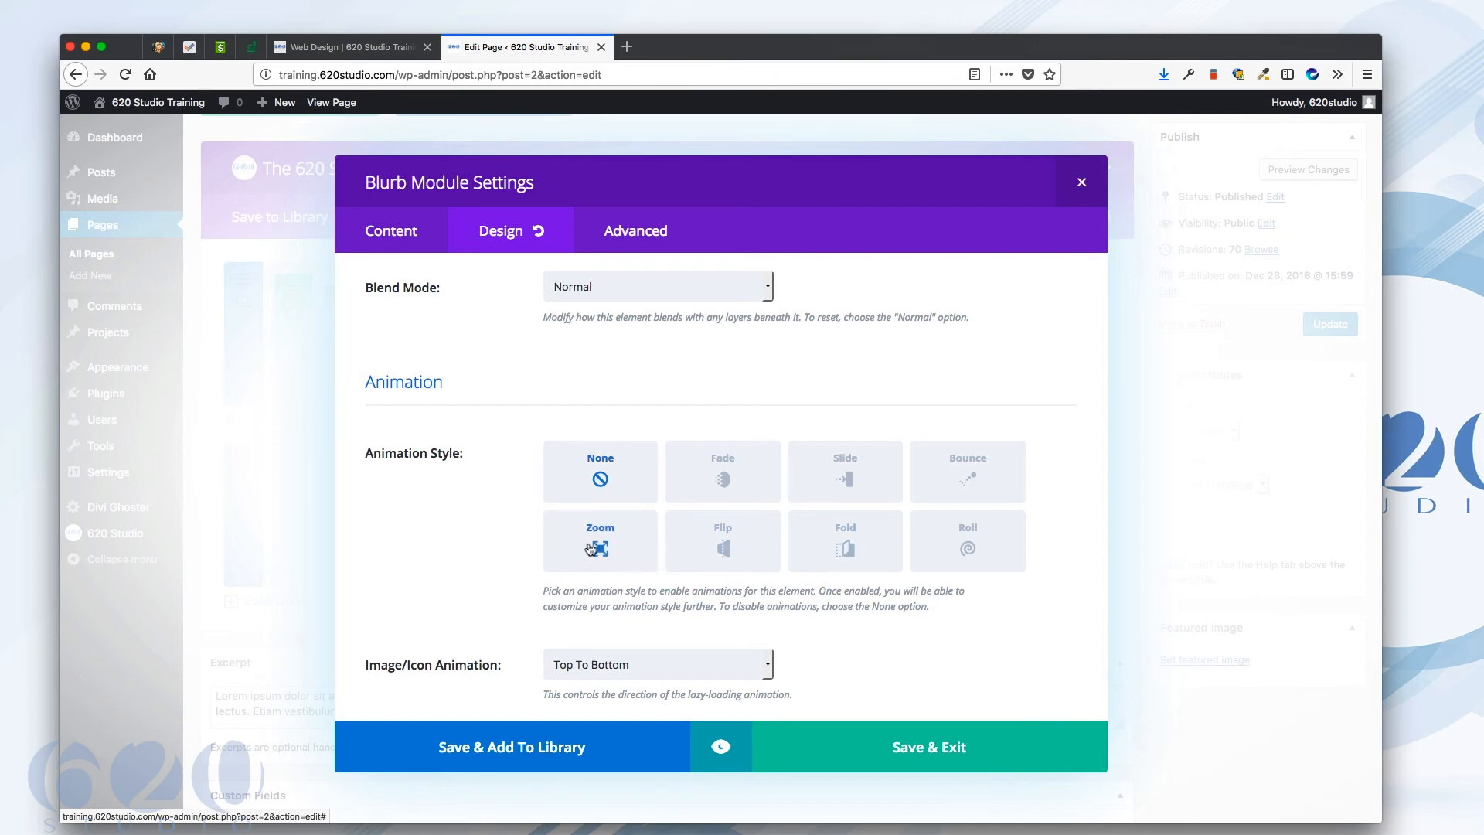
left_click(933, 748)
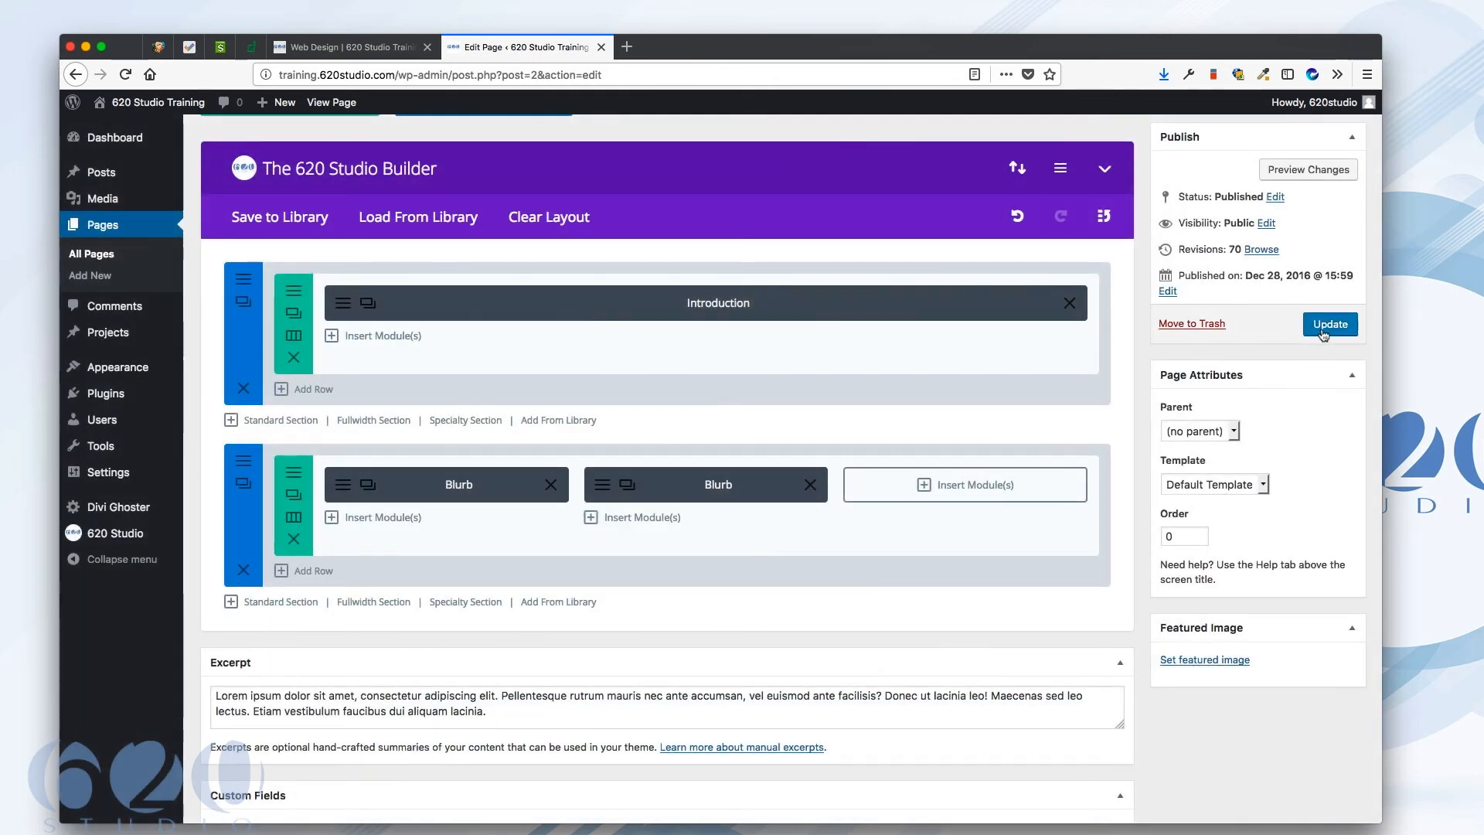
Update the page and reload the live Web Design page repeatedly to watch the second blurb's Zoom animation.
left_click(1329, 324)
left_click(378, 46)
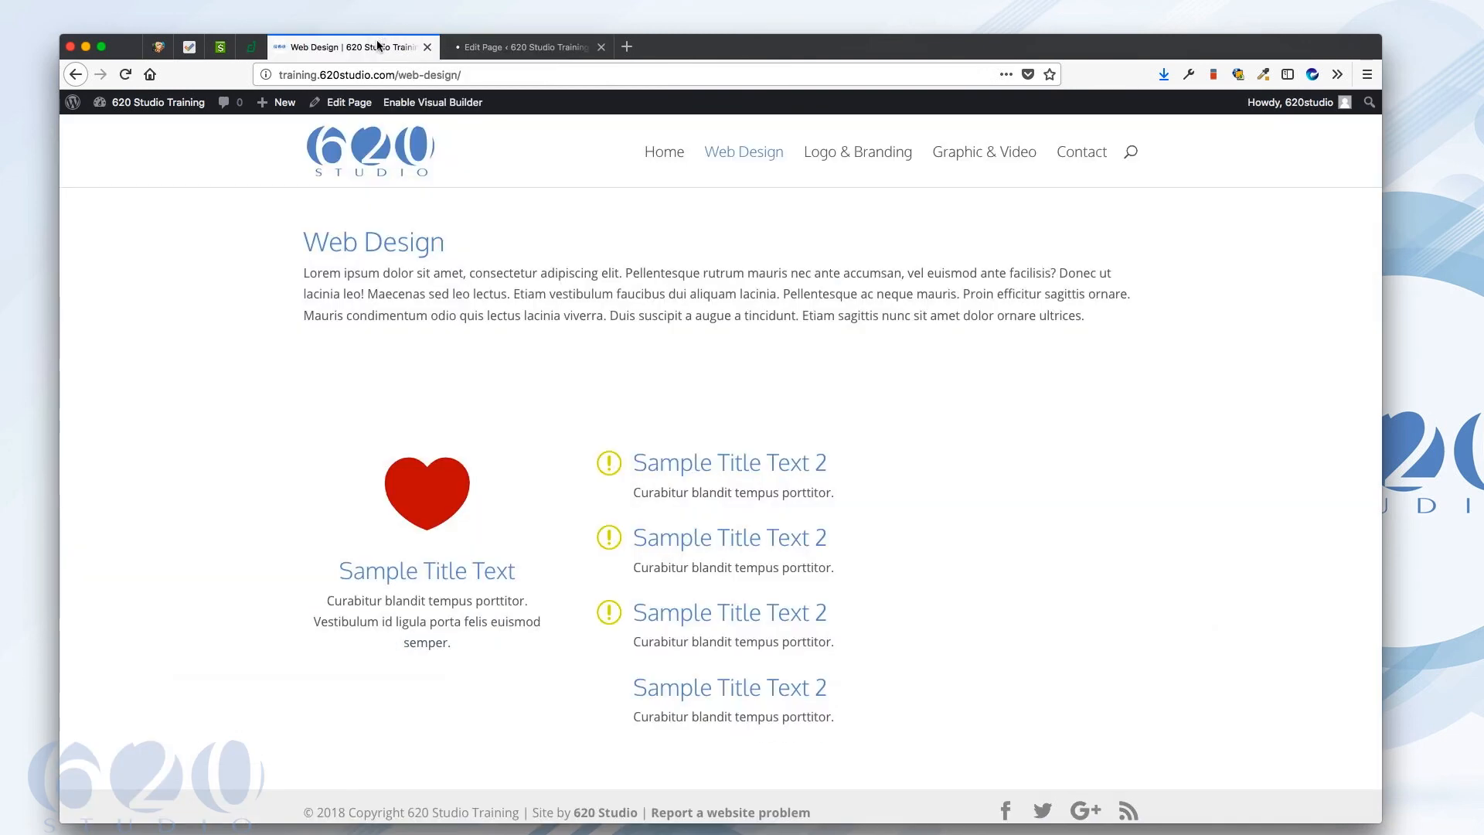
key("super+r")
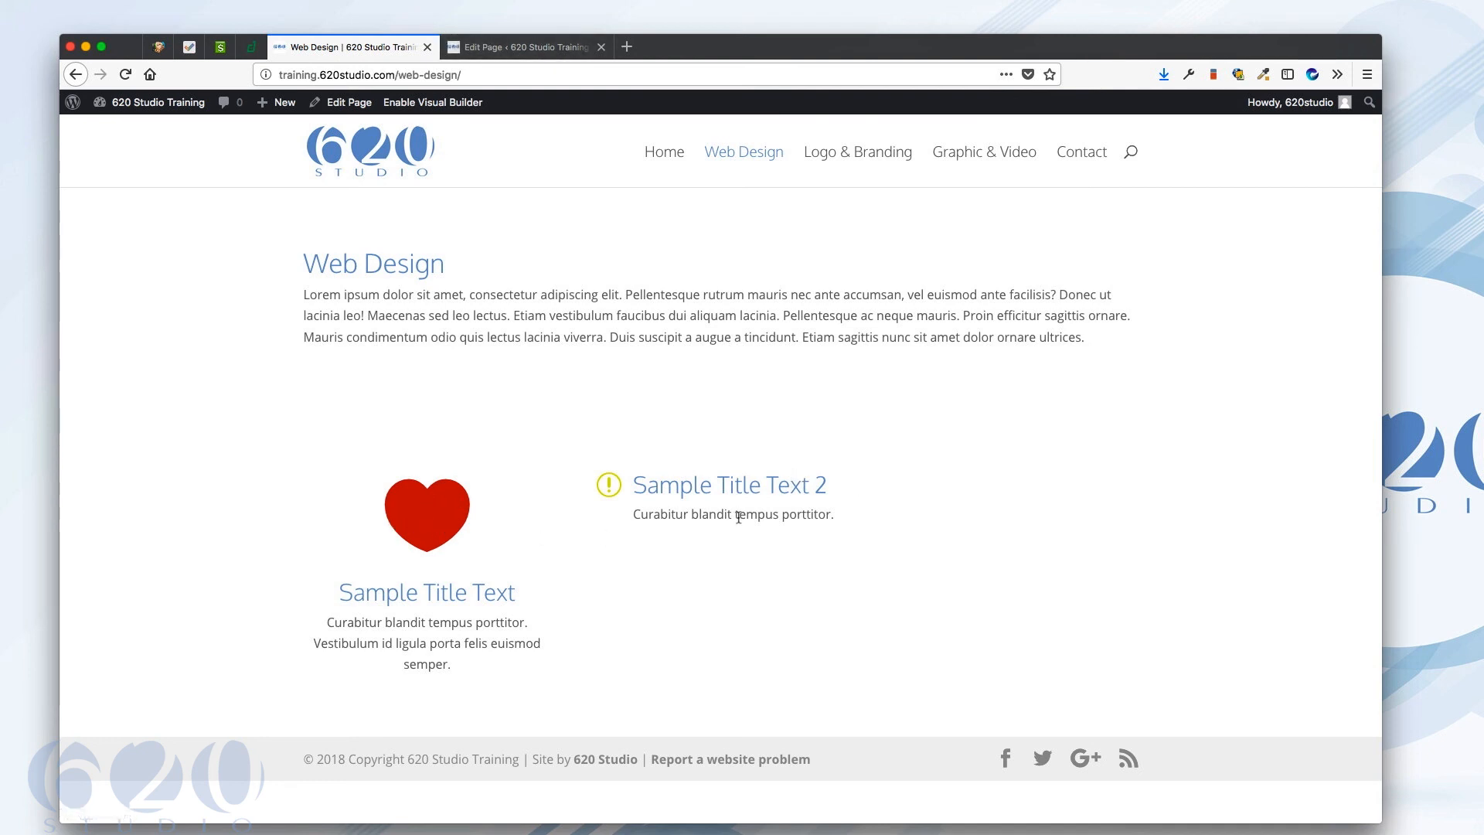
left_click(125, 74)
left_click(125, 74)
Return to the page editor, set the second blurb's animation style to Roll, and save the module.
left_click(525, 47)
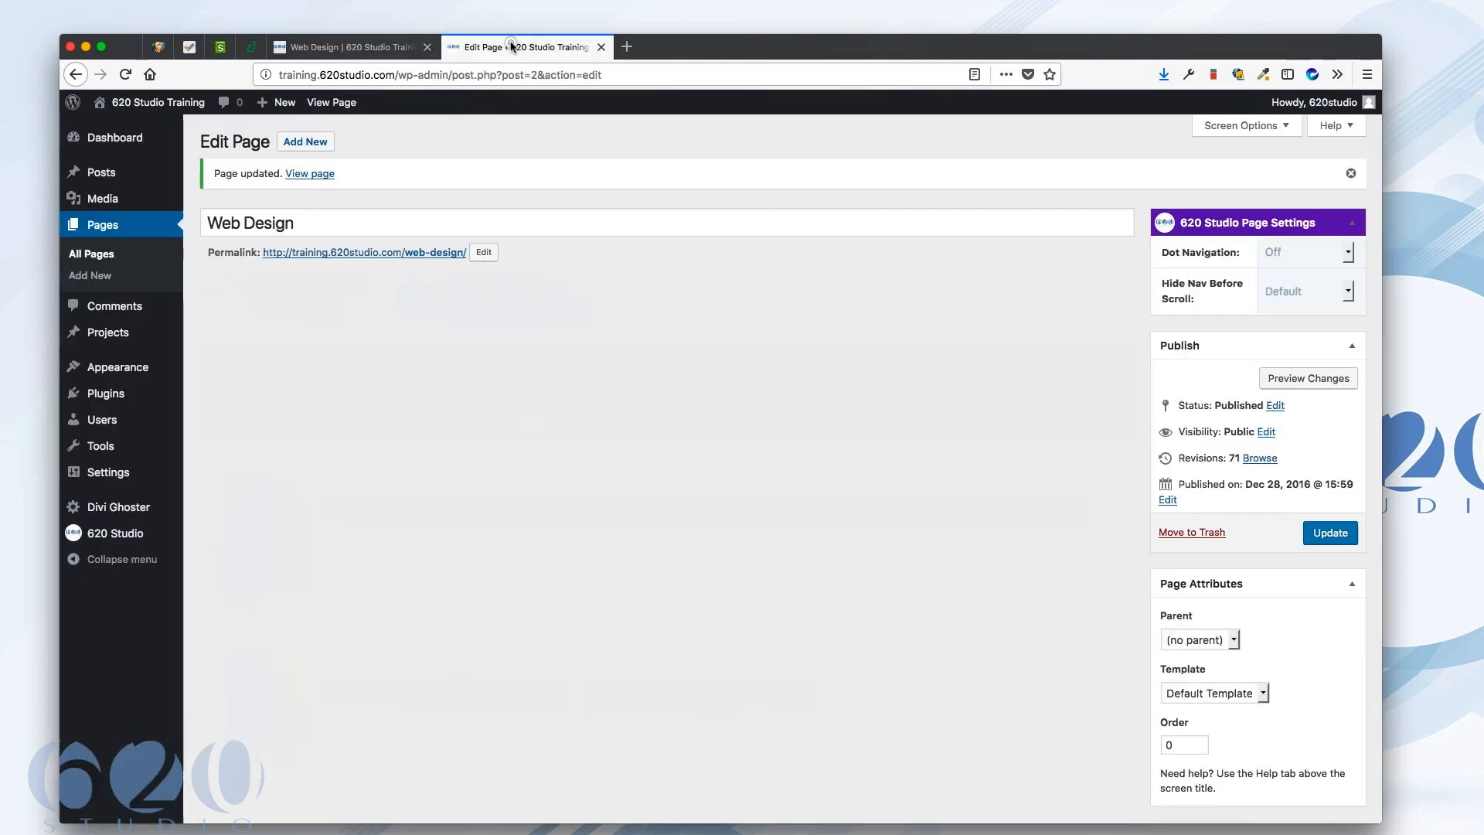
scroll(609, 560, "down", 3)
left_click(603, 559)
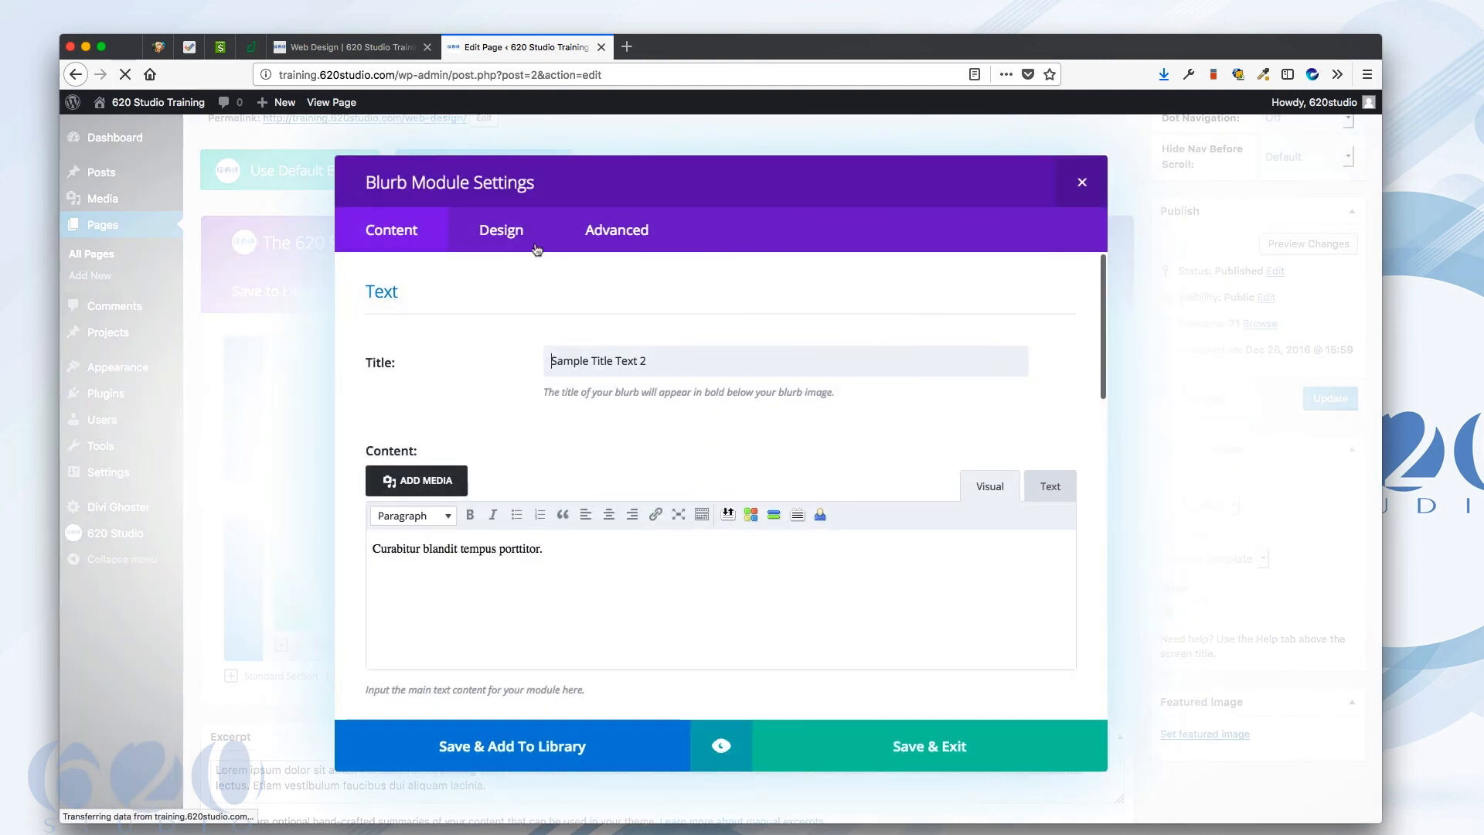
scroll(582, 454, "down", 10)
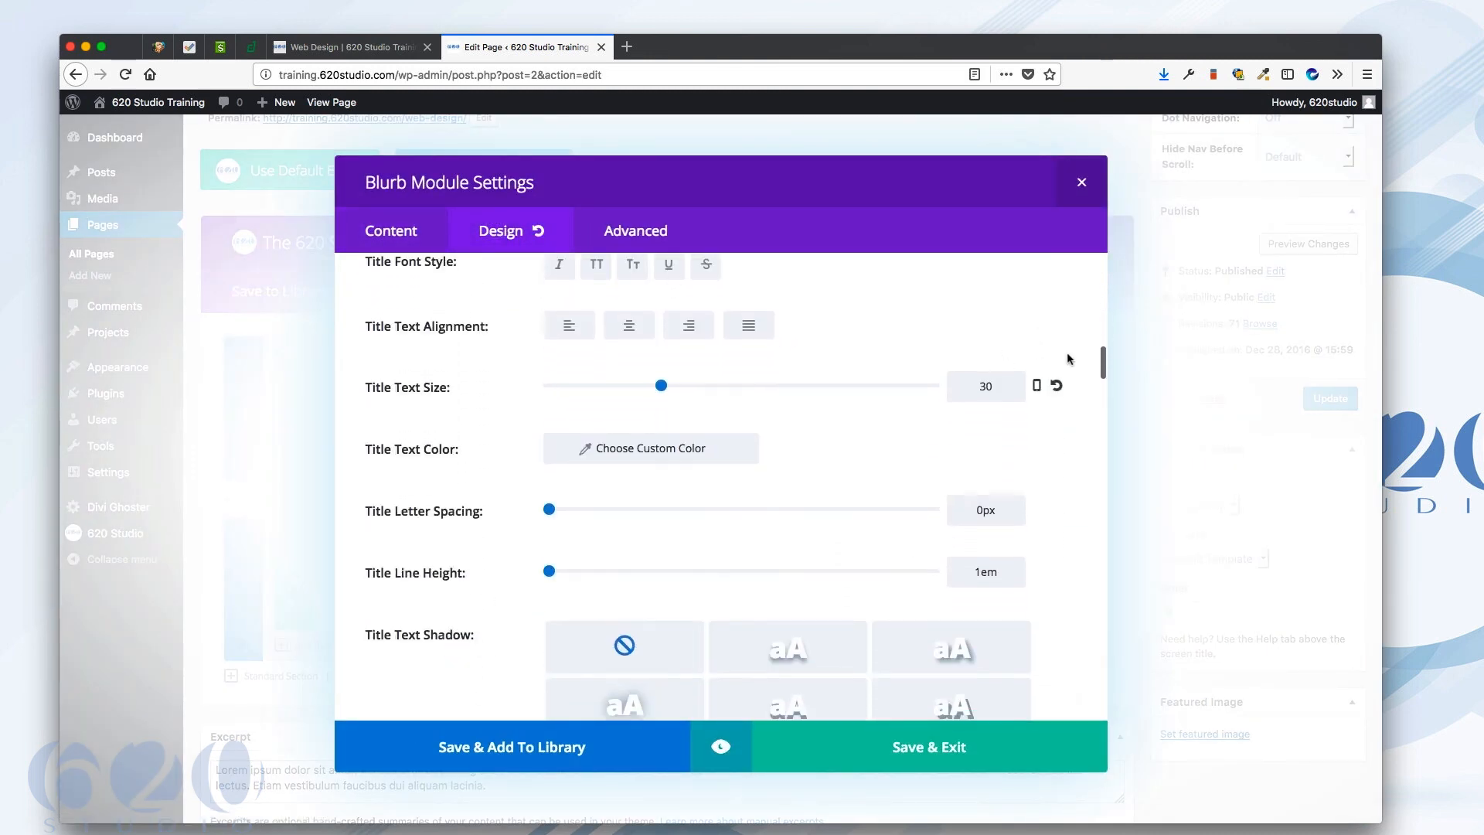
left_click_drag(1102, 359, 1098, 741)
scroll(1020, 586, "up", 2)
scroll(1013, 572, "down", 2)
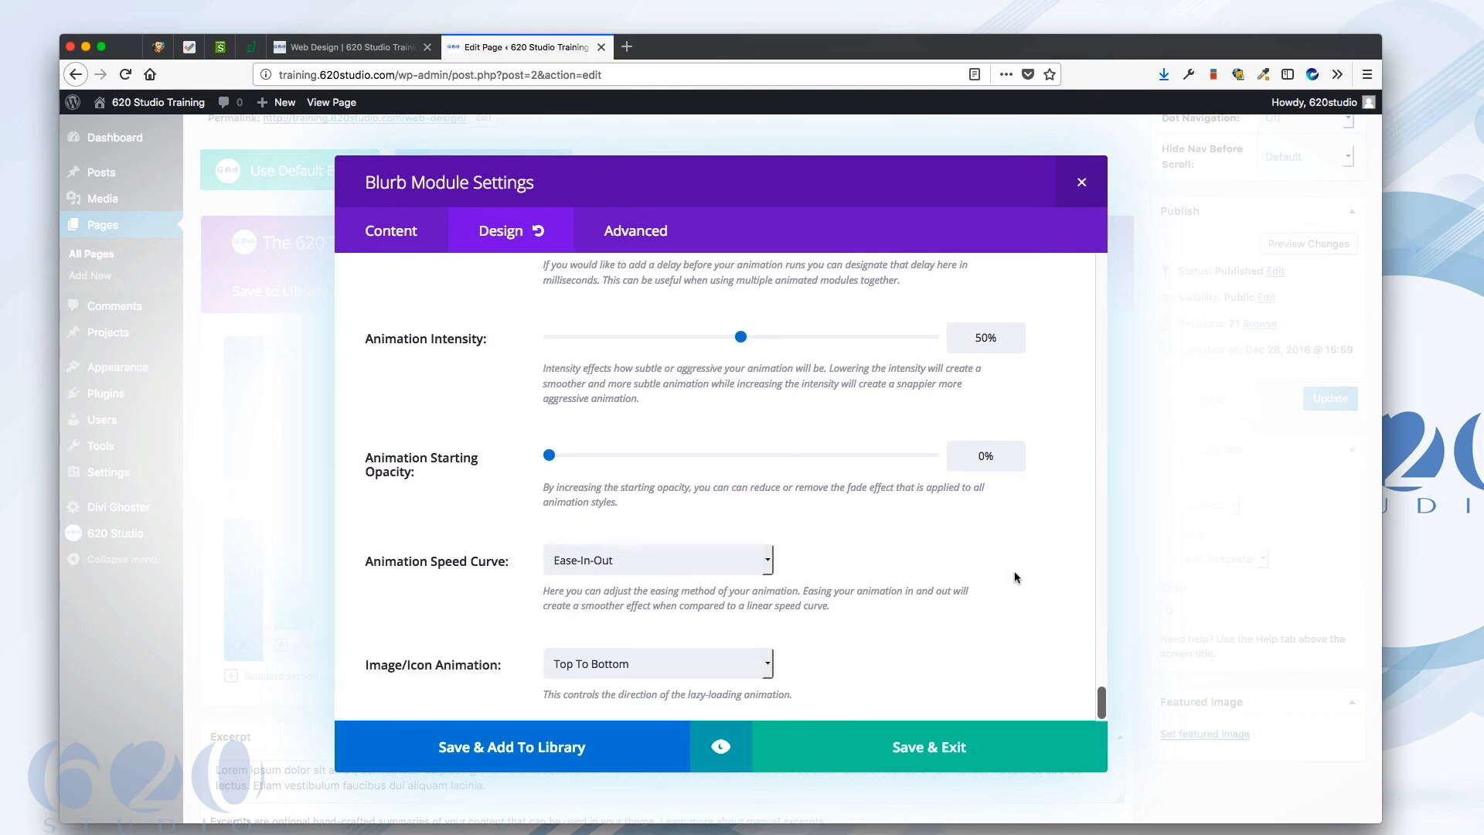
scroll(1010, 569, "up", 9)
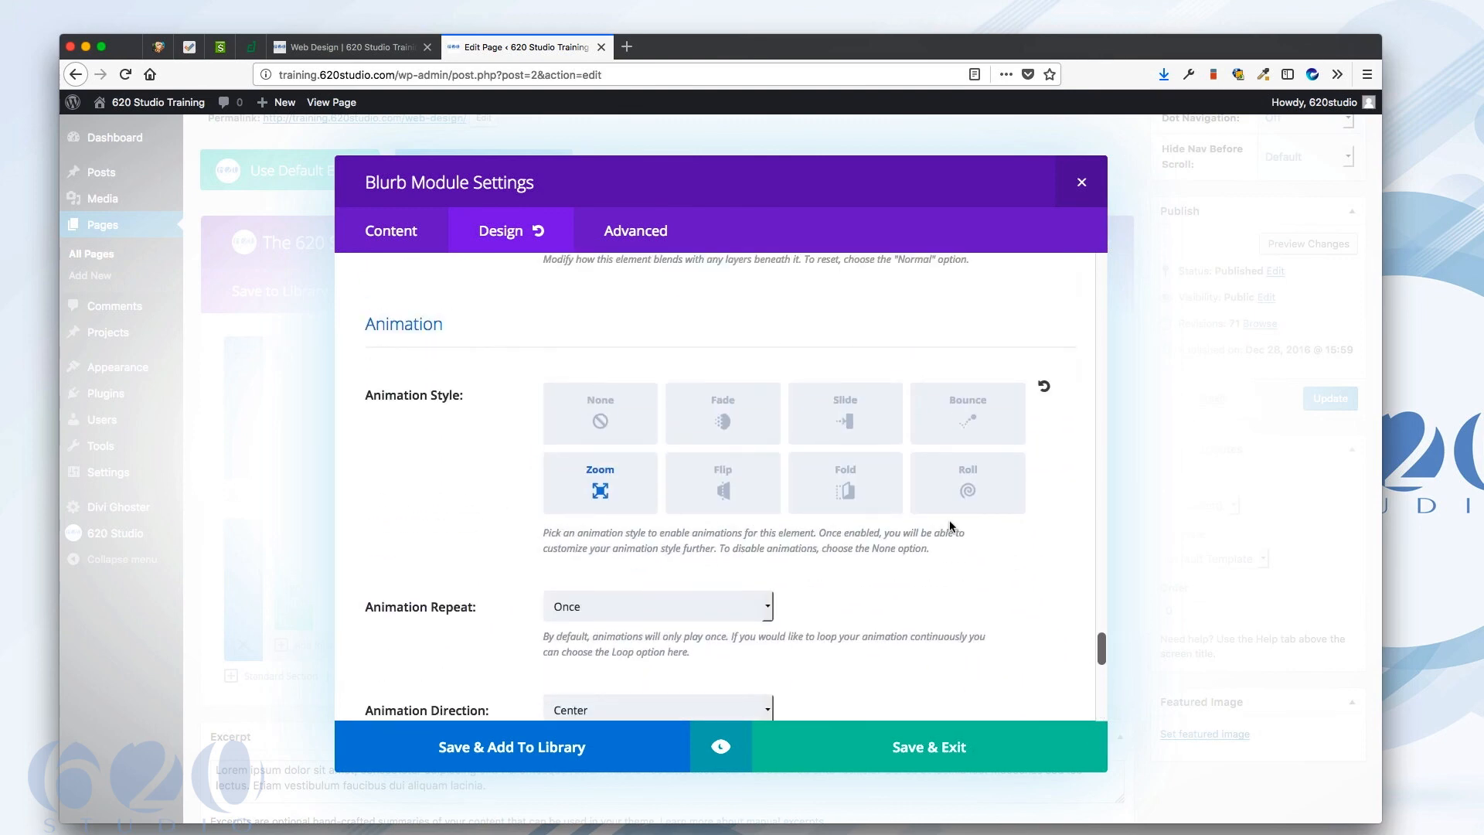
left_click(968, 488)
left_click(970, 755)
Update the page and reload the live Web Design page to watch the second blurb's Roll animation.
left_click(1329, 399)
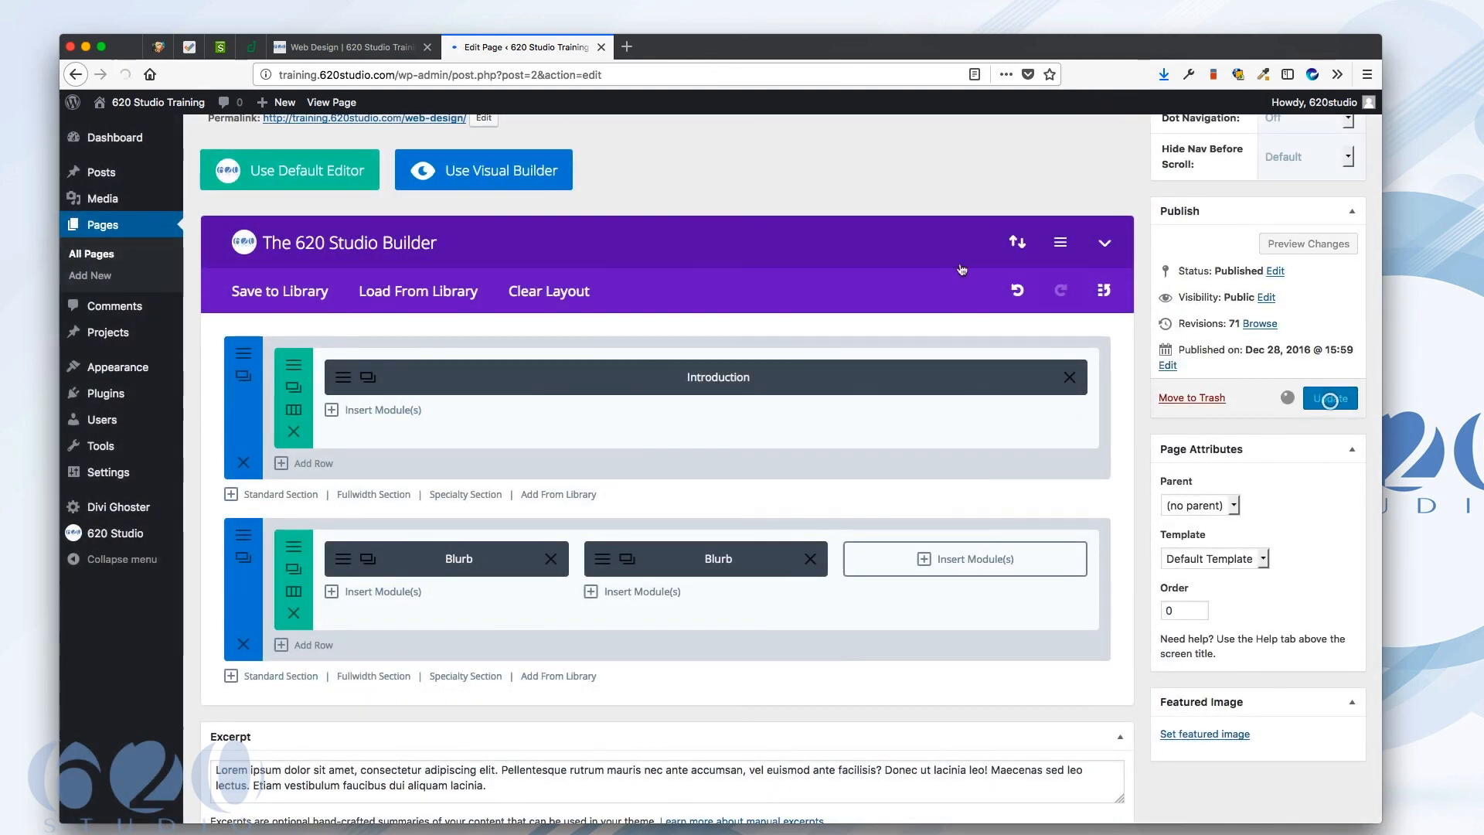
left_click(370, 52)
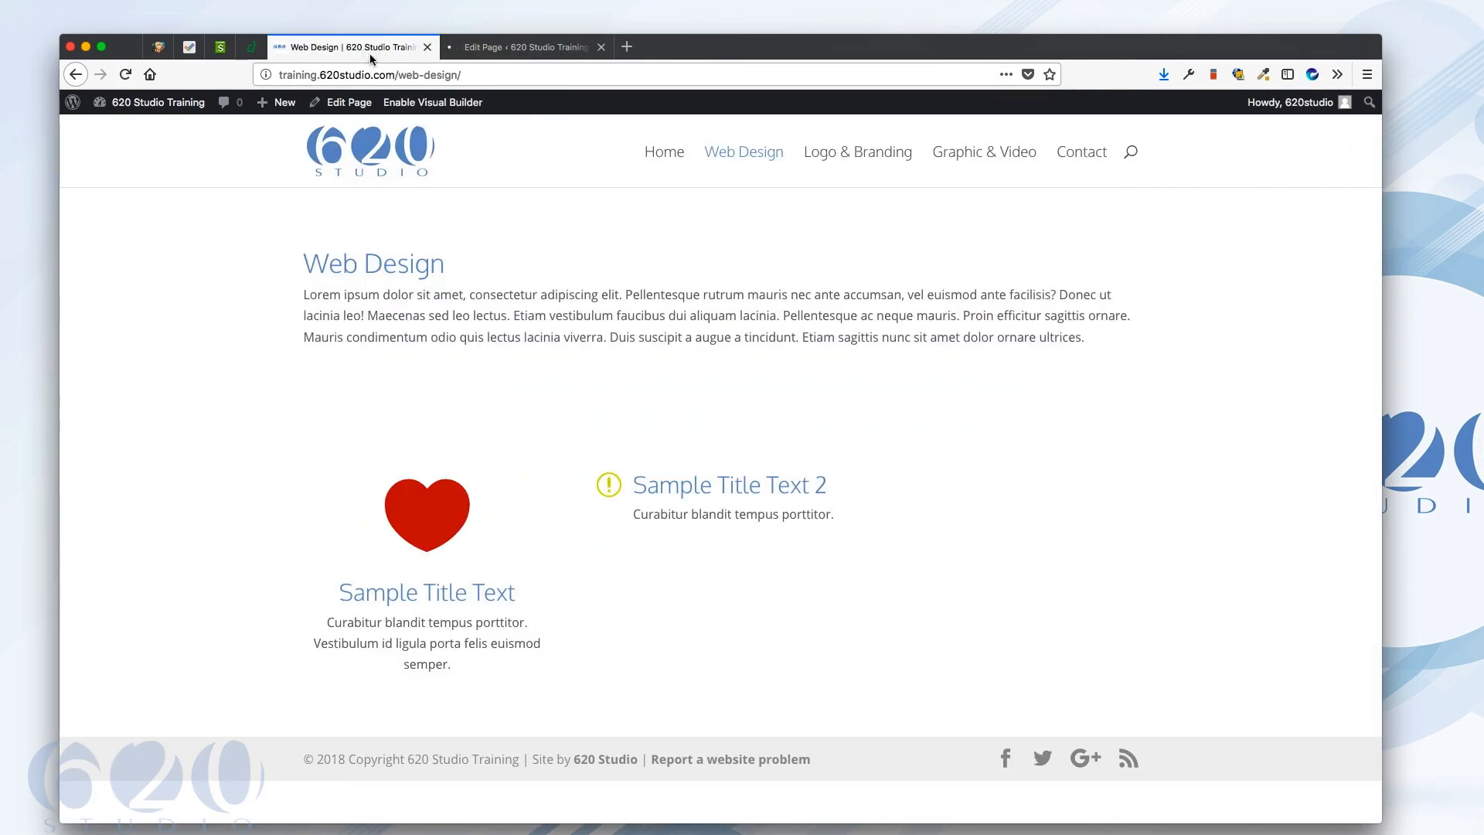
key("super+r")
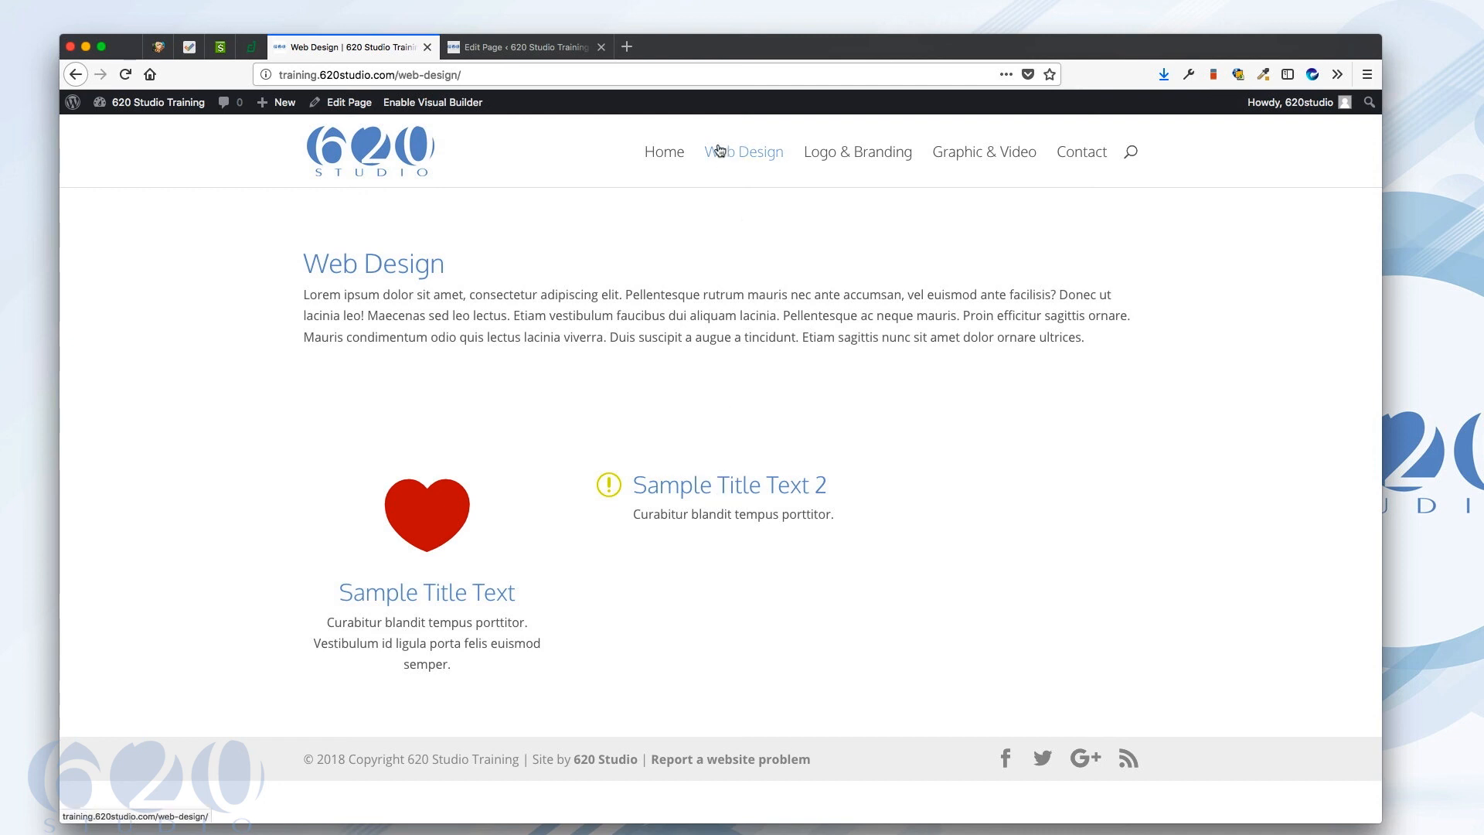
mouse_move(692, 49)
left_mouse_down()
mouse_move(704, 53)
mouse_move(691, 45)
left_mouse_up()
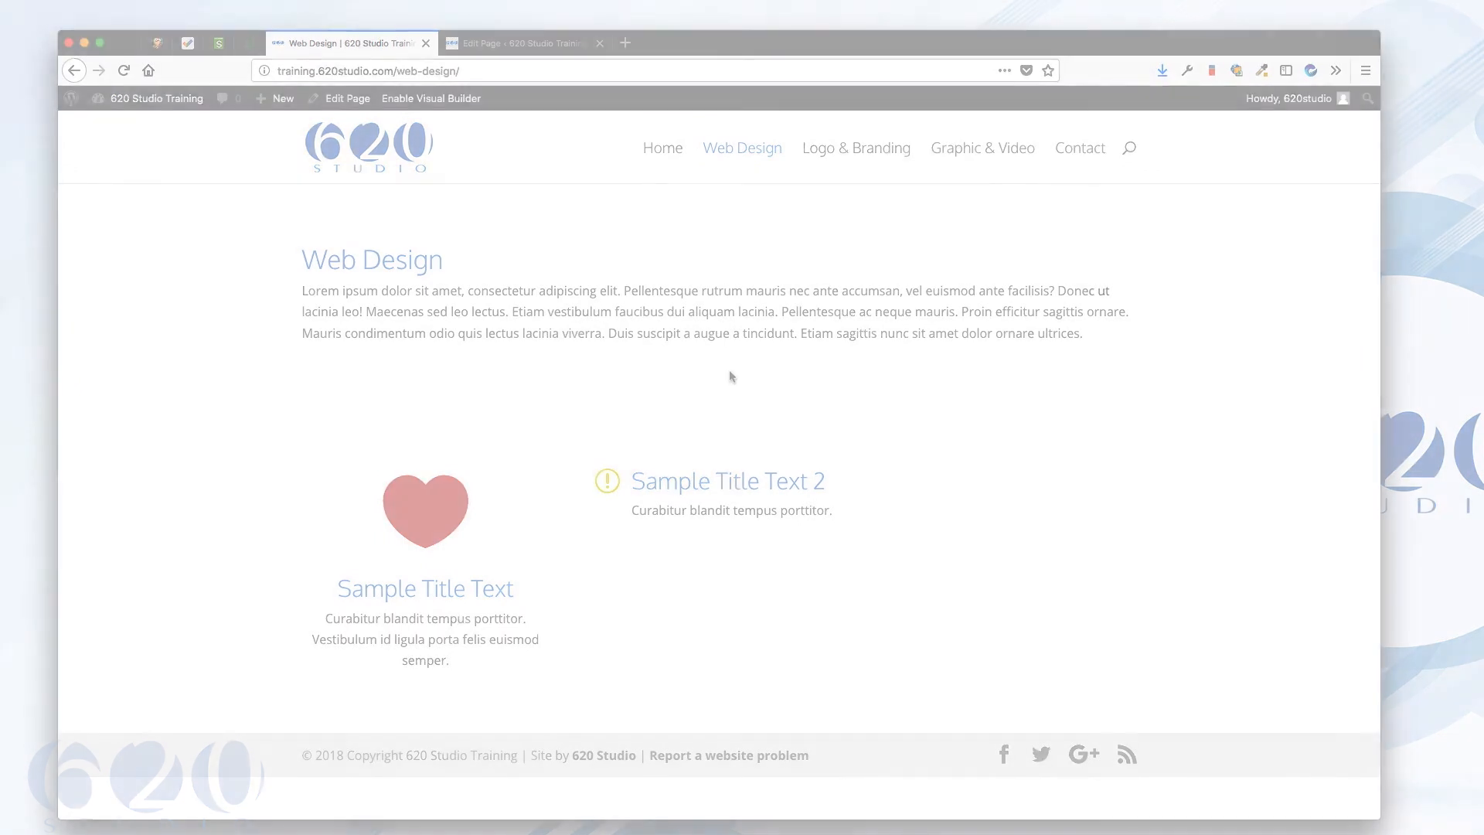